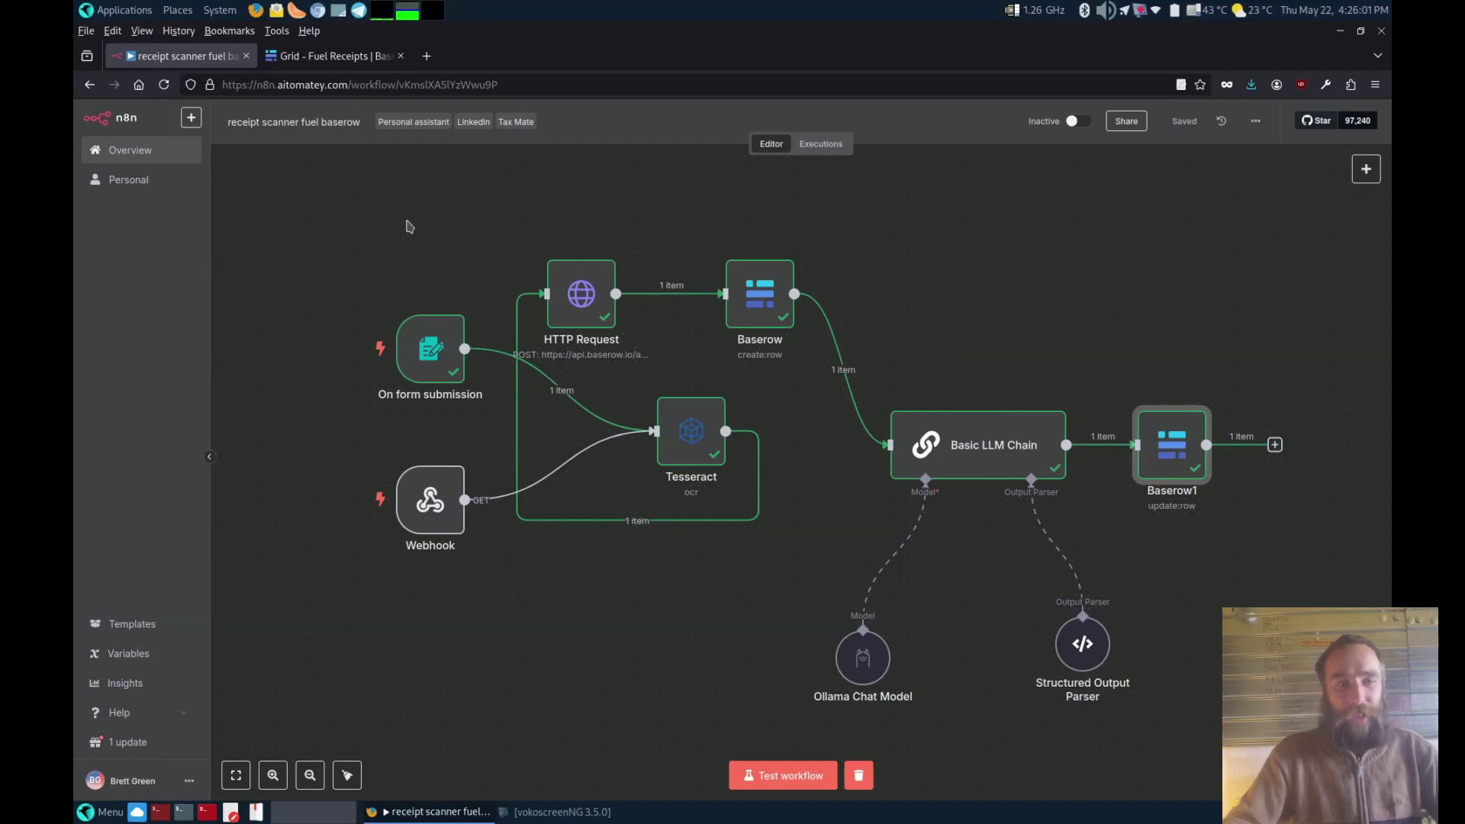
- Add a Respond to Webhook node after the Baserow1 node and fit the whole workflow in view
{"action": "mouse_move", "coordinate": [404, 373]}
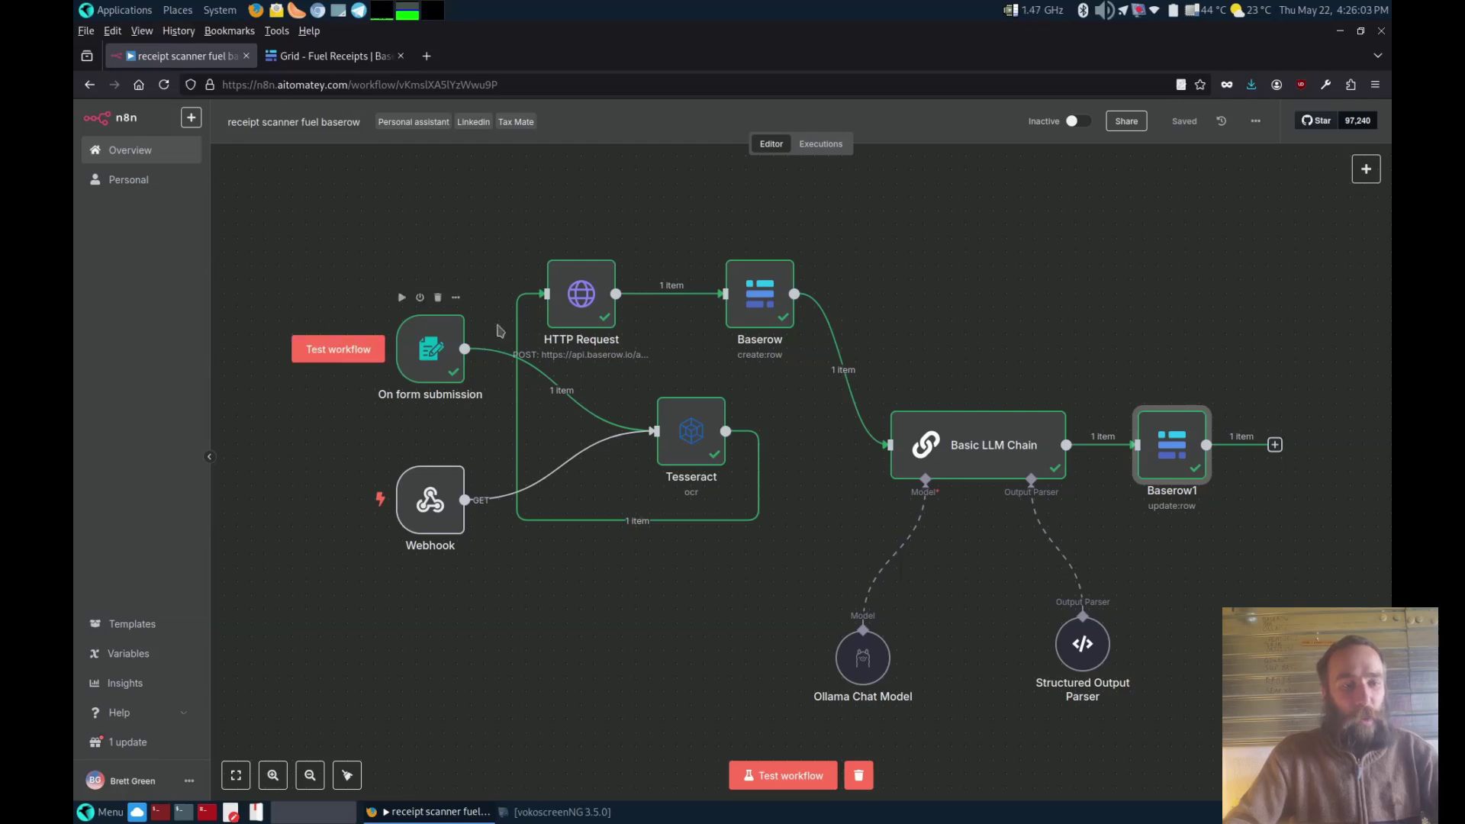
{"action": "mouse_move", "coordinate": [456, 329]}
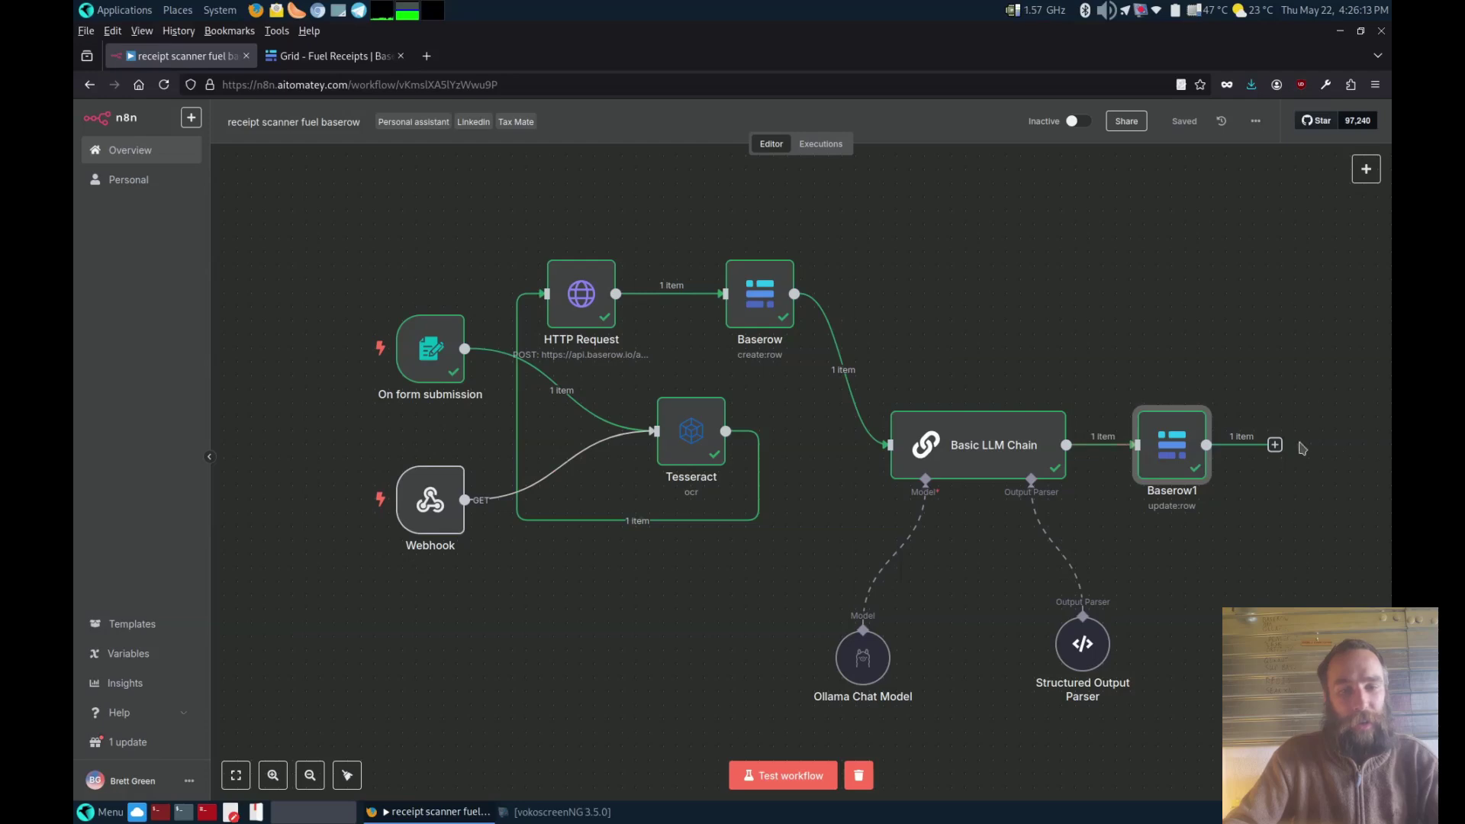
{"action": "left_click", "coordinate": [1273, 445]}
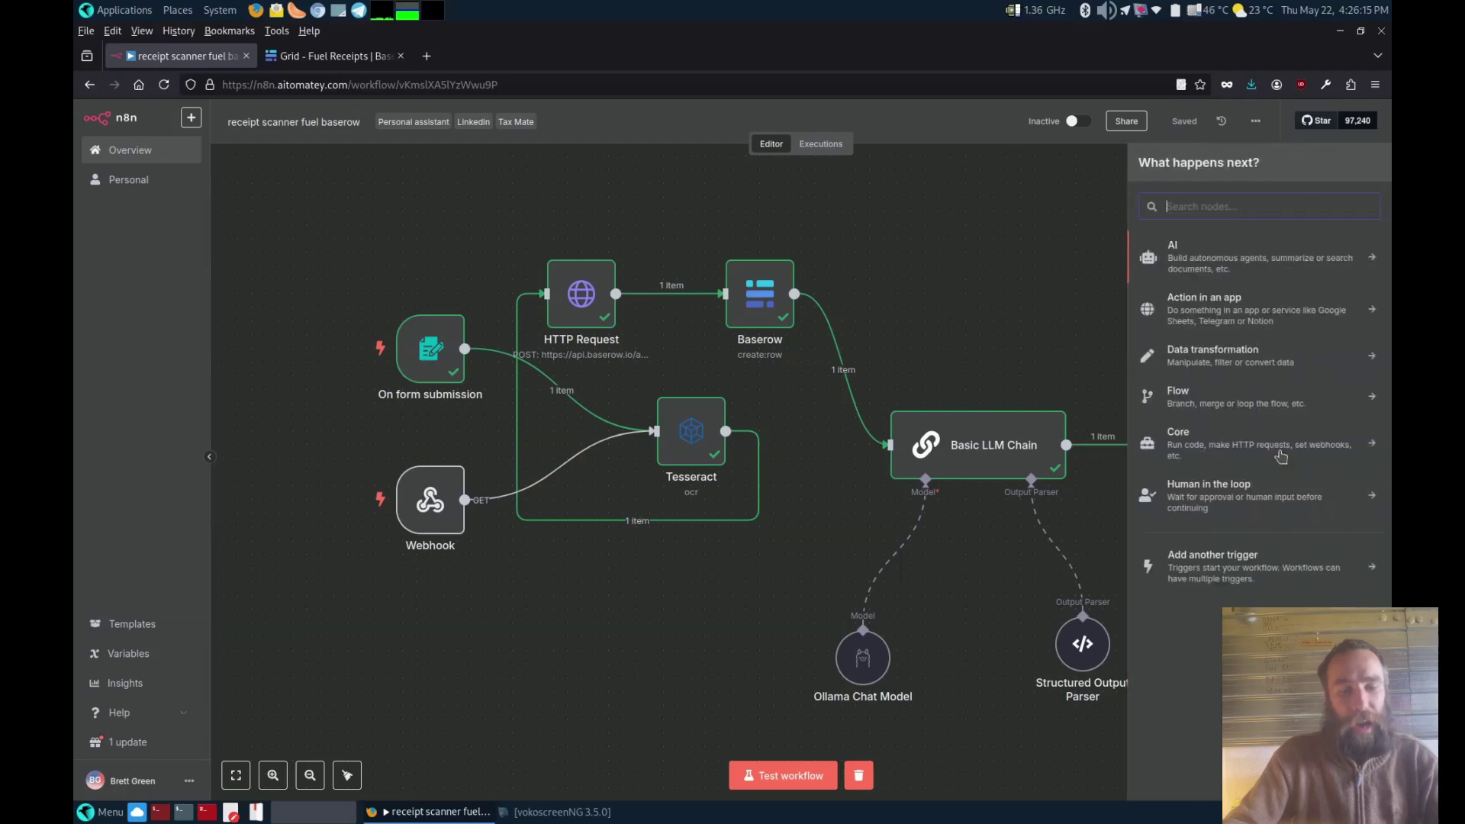
{"action": "type", "text": "web"}
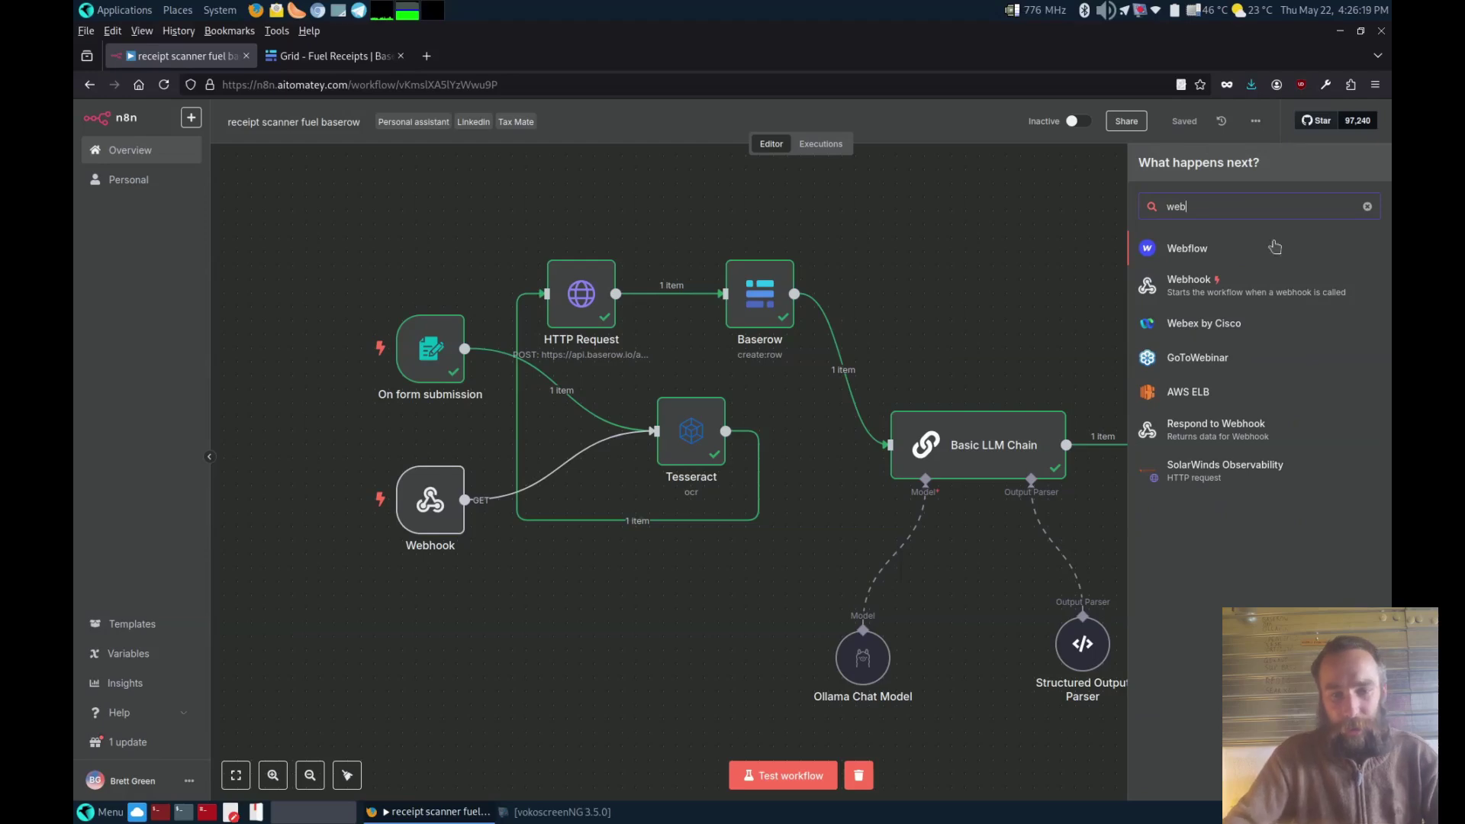
{"action": "left_click", "coordinate": [1218, 435]}
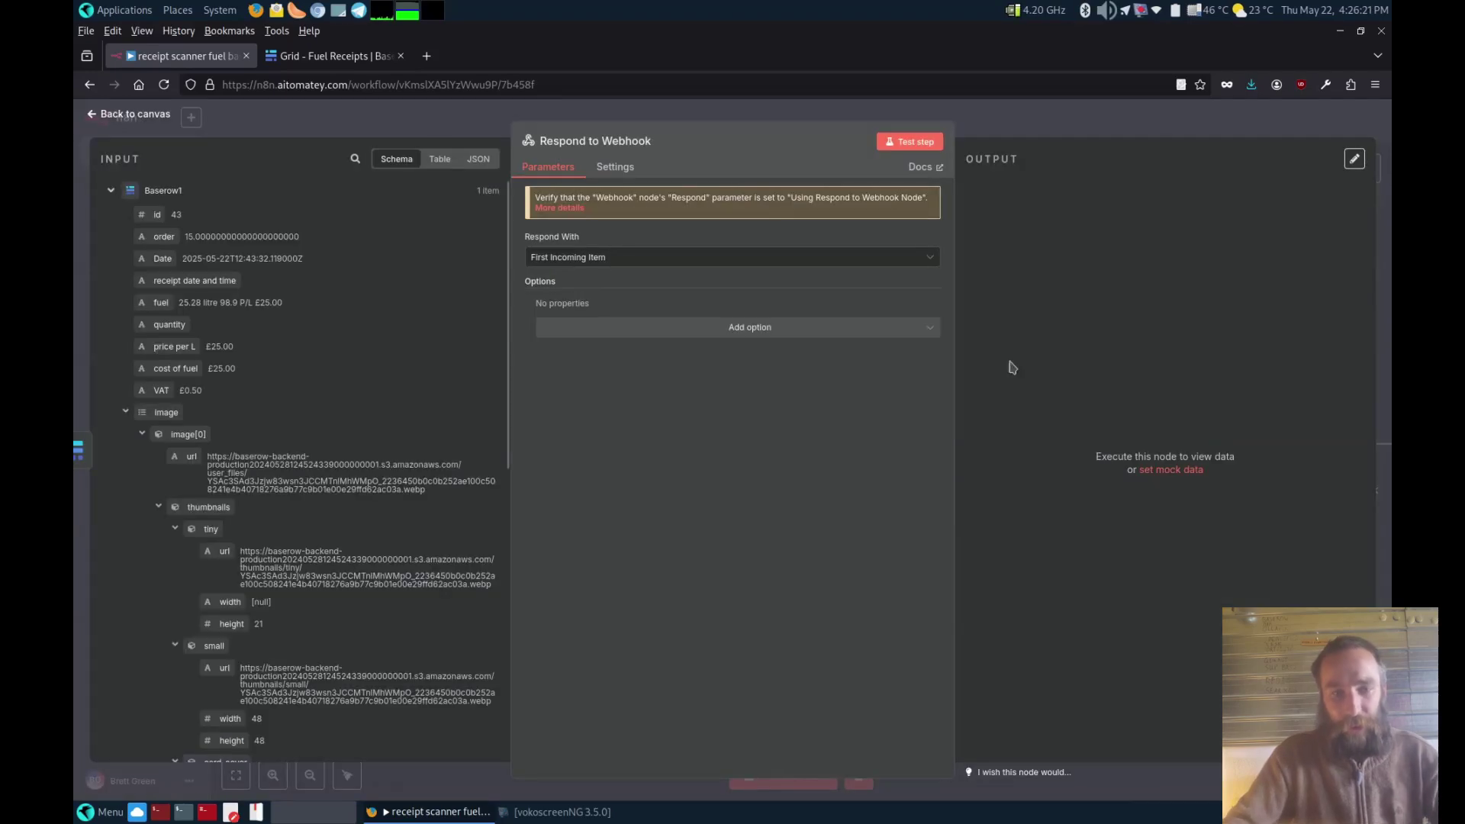
{"action": "left_click", "coordinate": [1014, 125]}
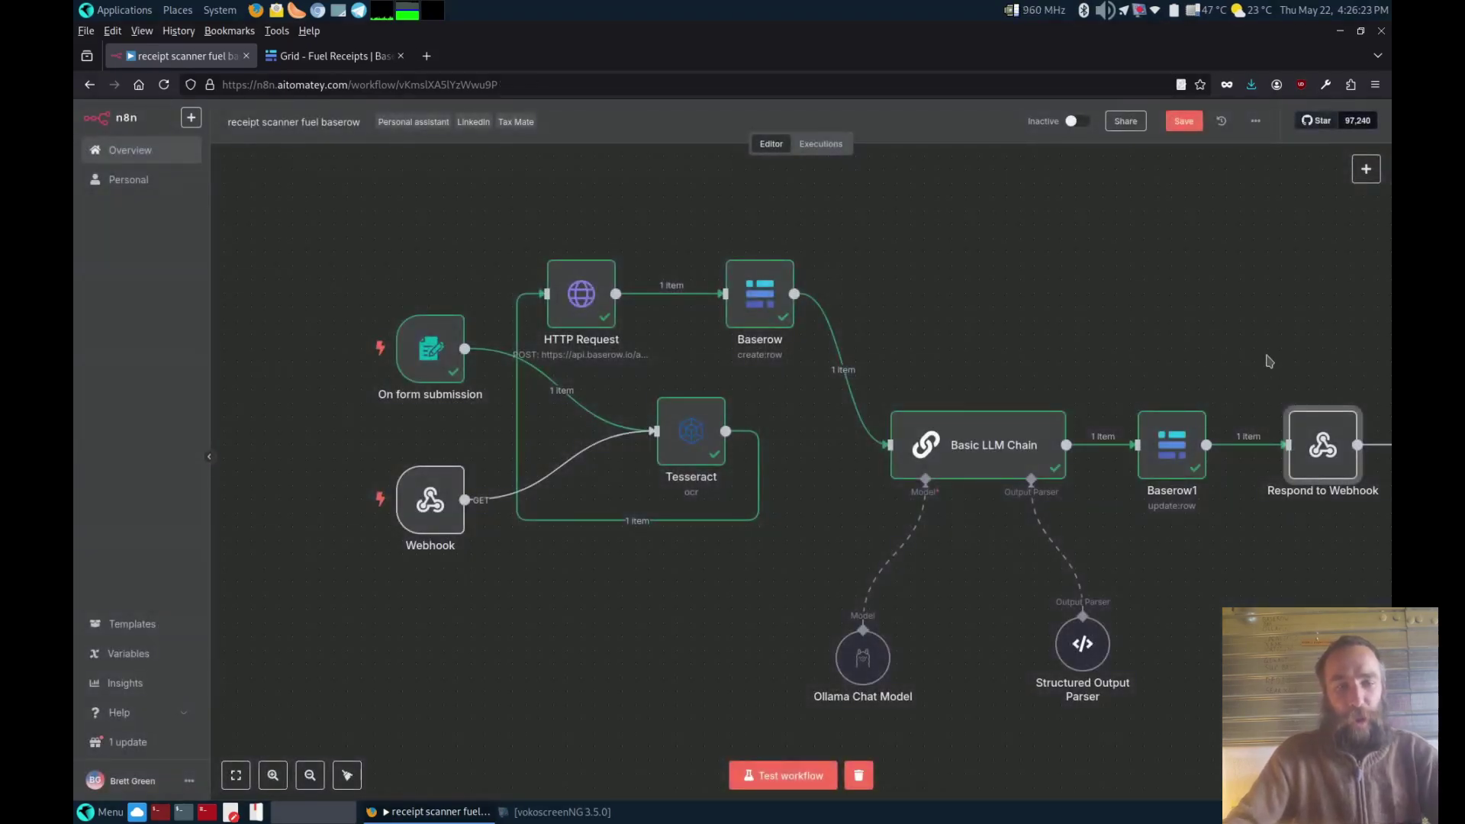
{"action": "left_click", "coordinate": [235, 775]}
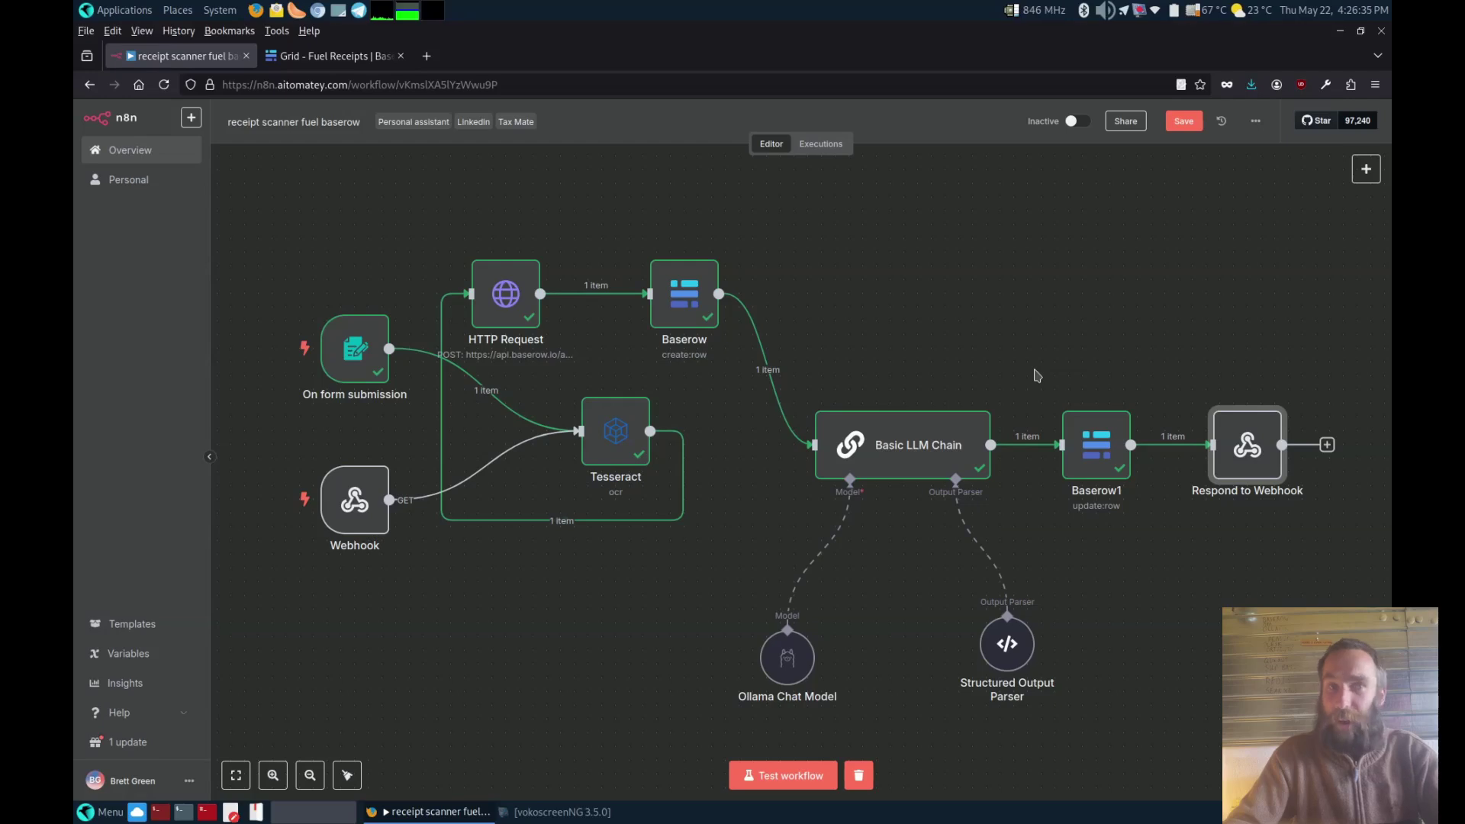
- Review the On form submission trigger's form fields and its photo output, then return to the canvas
{"action": "mouse_move", "coordinate": [370, 499]}
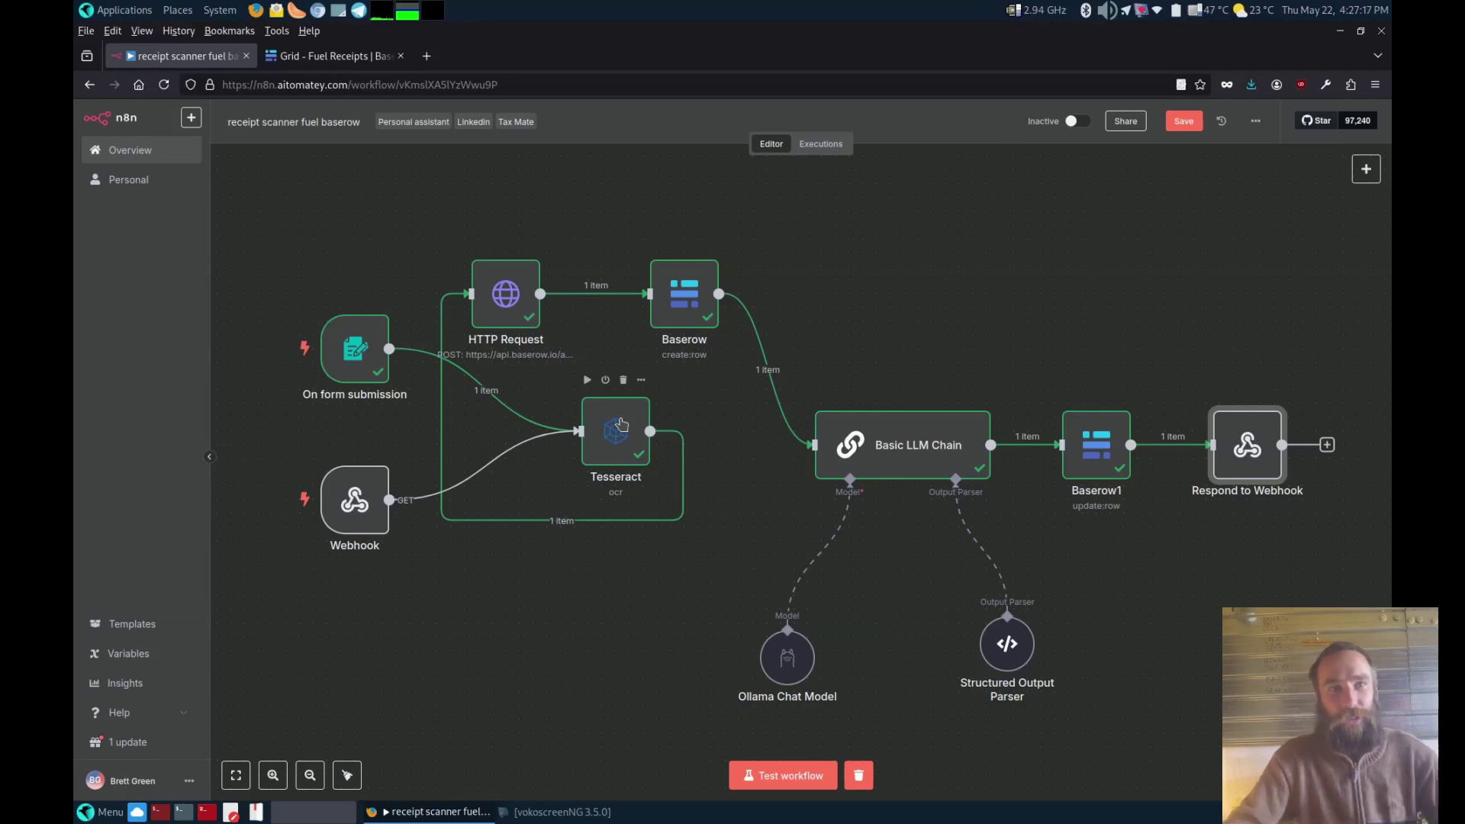
{"action": "mouse_move", "coordinate": [518, 530]}
{"action": "mouse_move", "coordinate": [501, 298]}
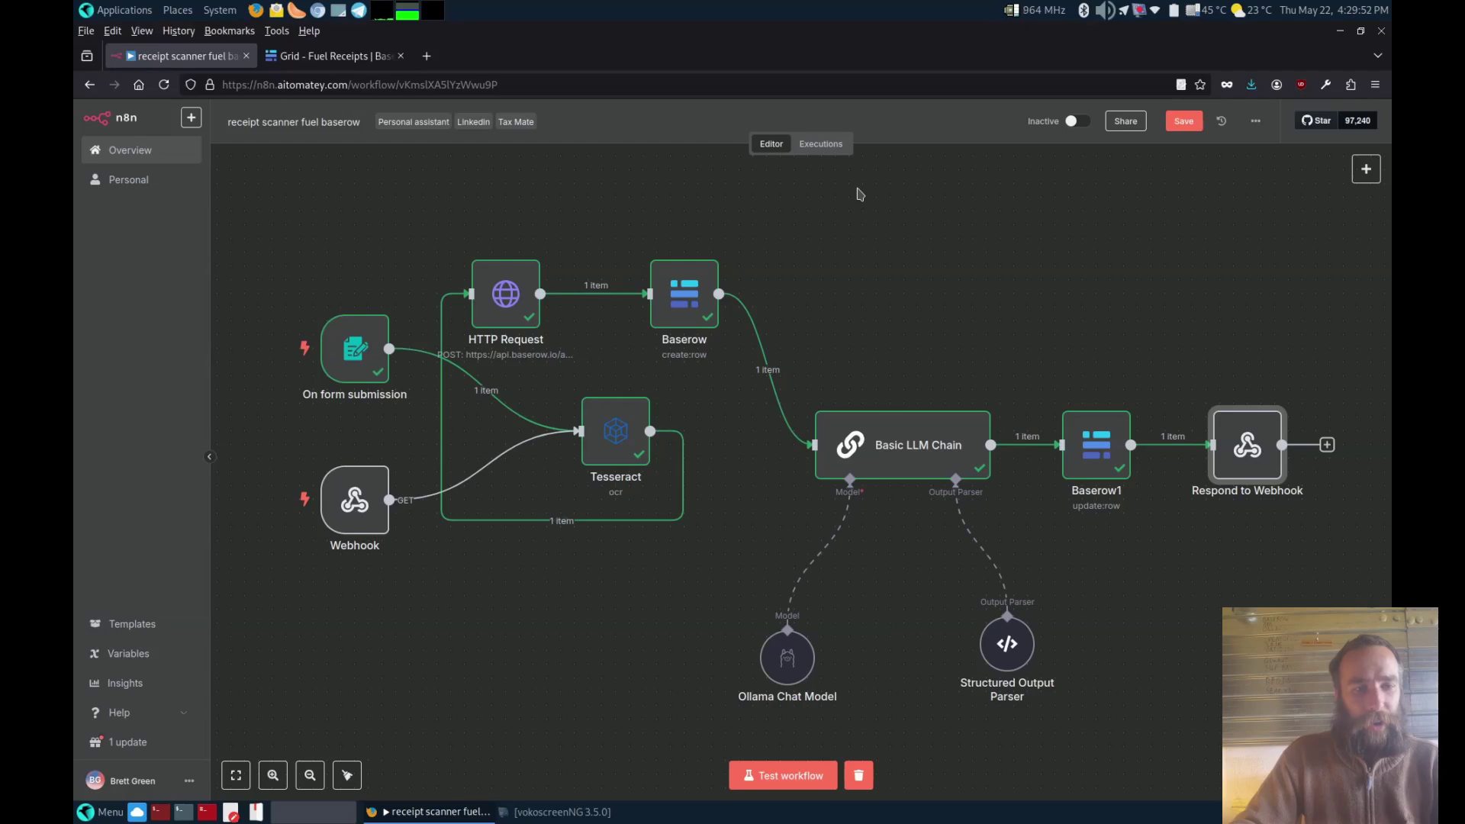
{"action": "double_click", "coordinate": [349, 354]}
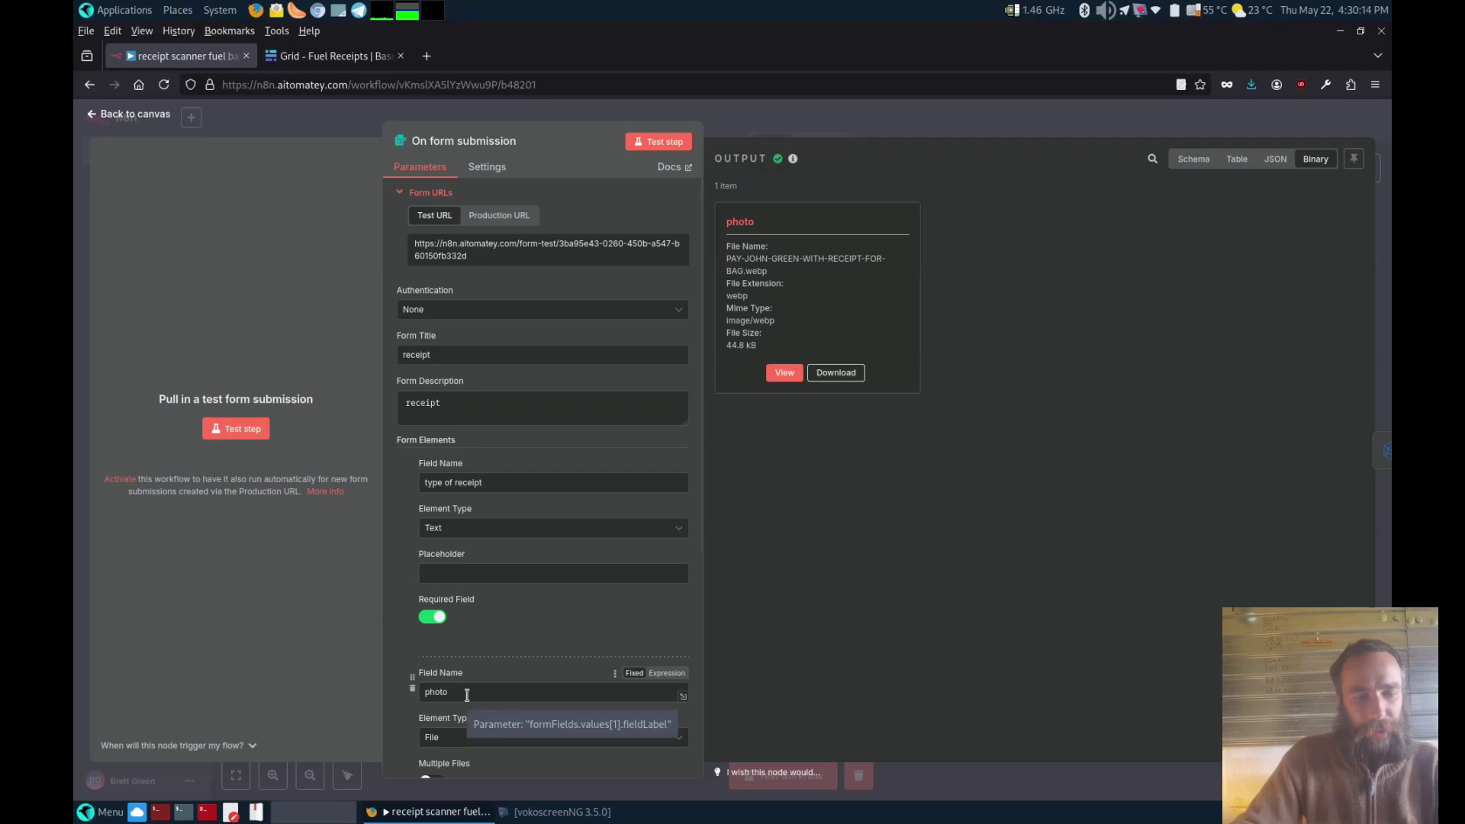
{"action": "left_click", "coordinate": [789, 108]}
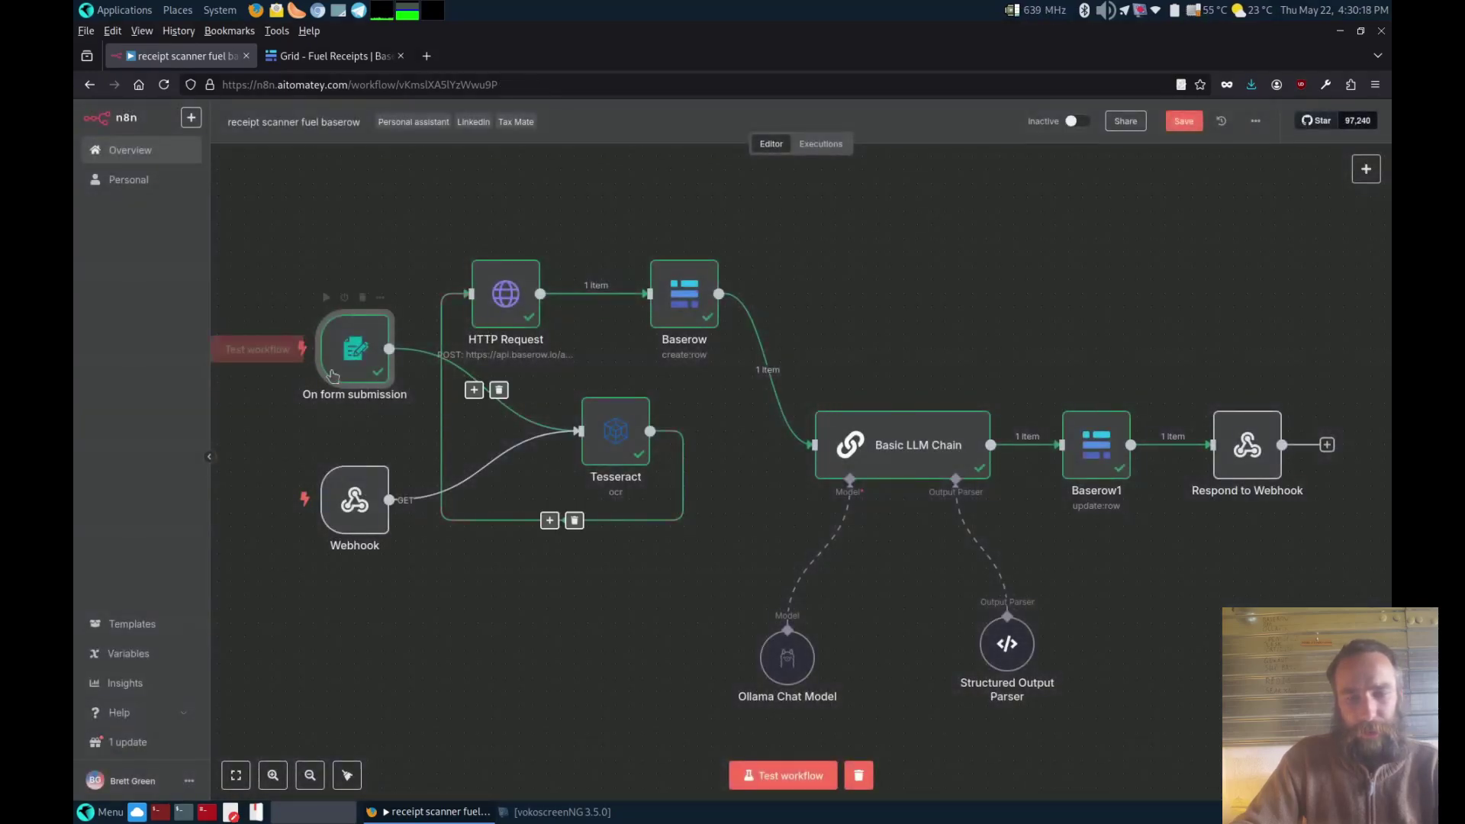
- Try twice to test the workflow from the form trigger, closing the form window each time
{"action": "left_click", "coordinate": [793, 776]}
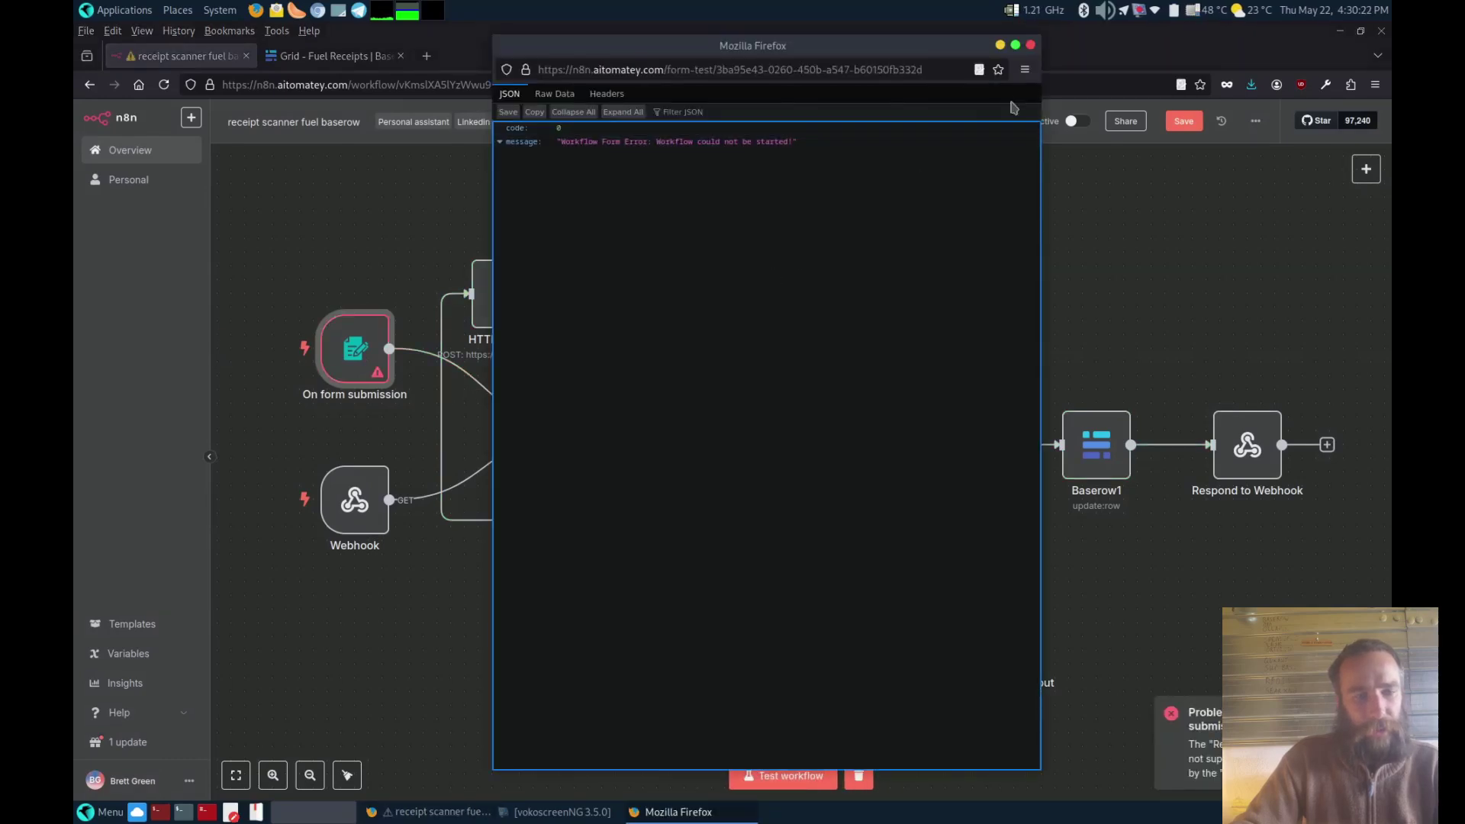
{"action": "left_click", "coordinate": [1030, 46]}
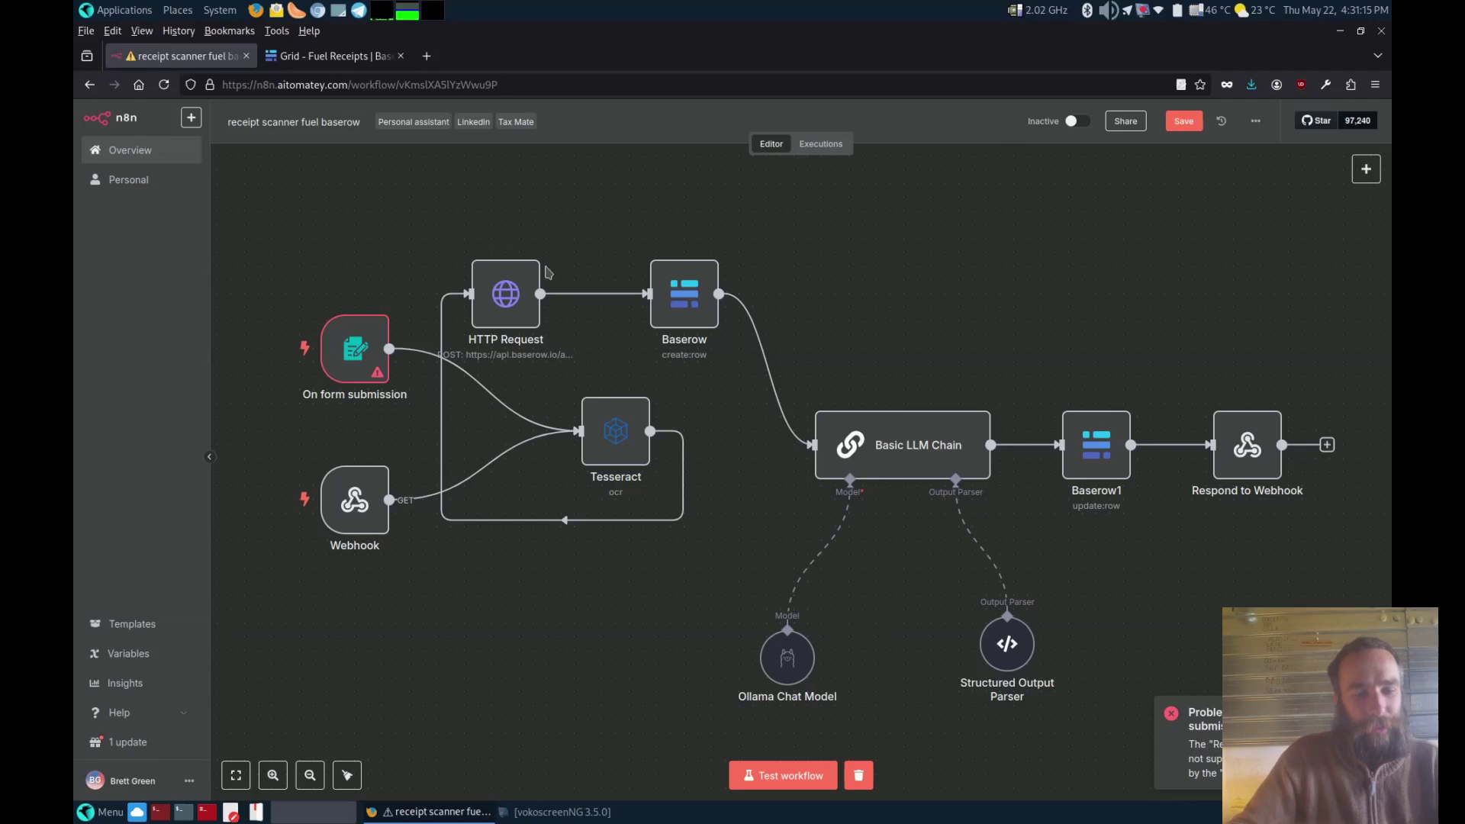
{"action": "mouse_move", "coordinate": [369, 358]}
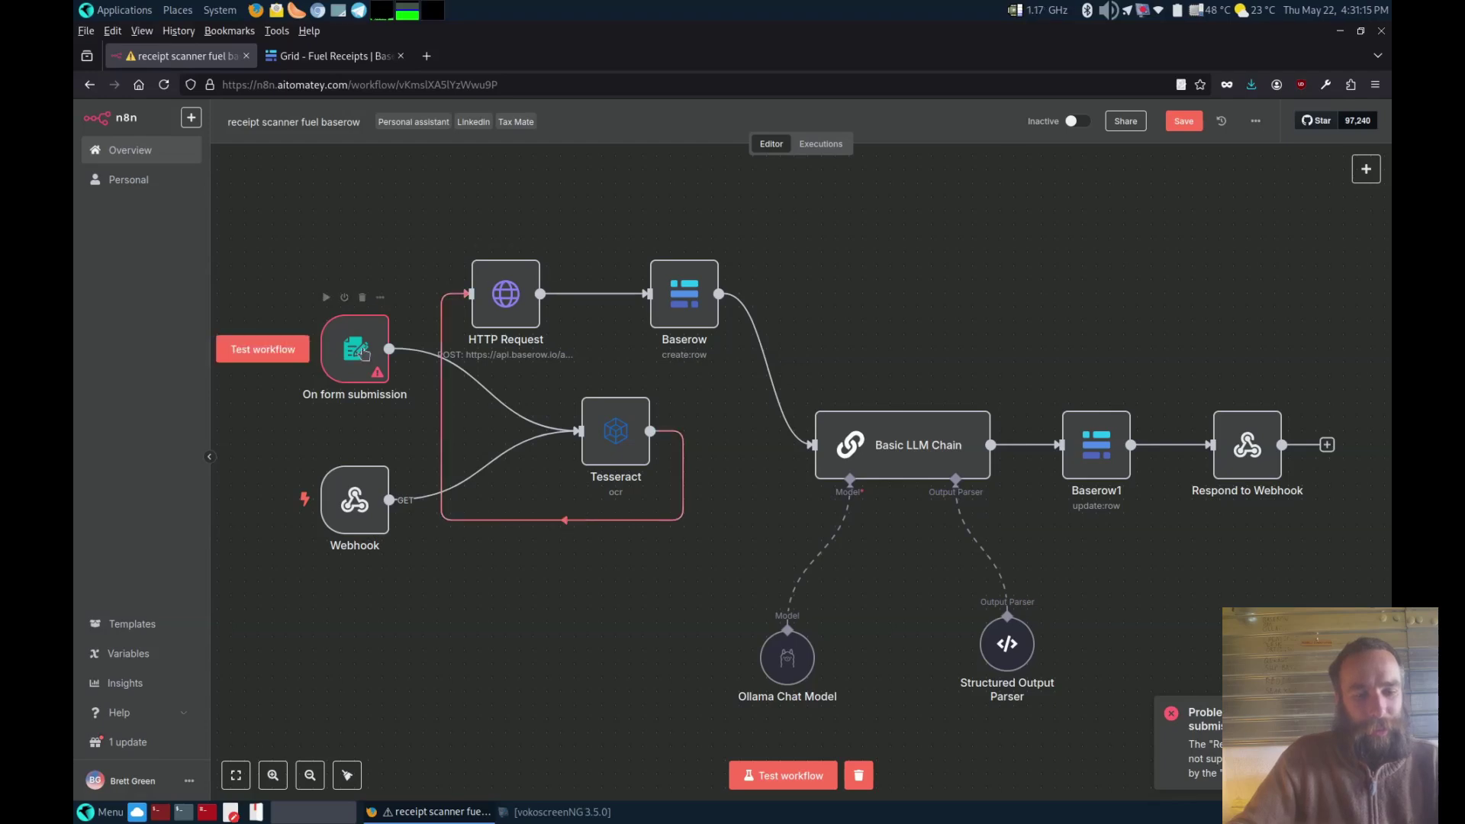
{"action": "left_click", "coordinate": [778, 776]}
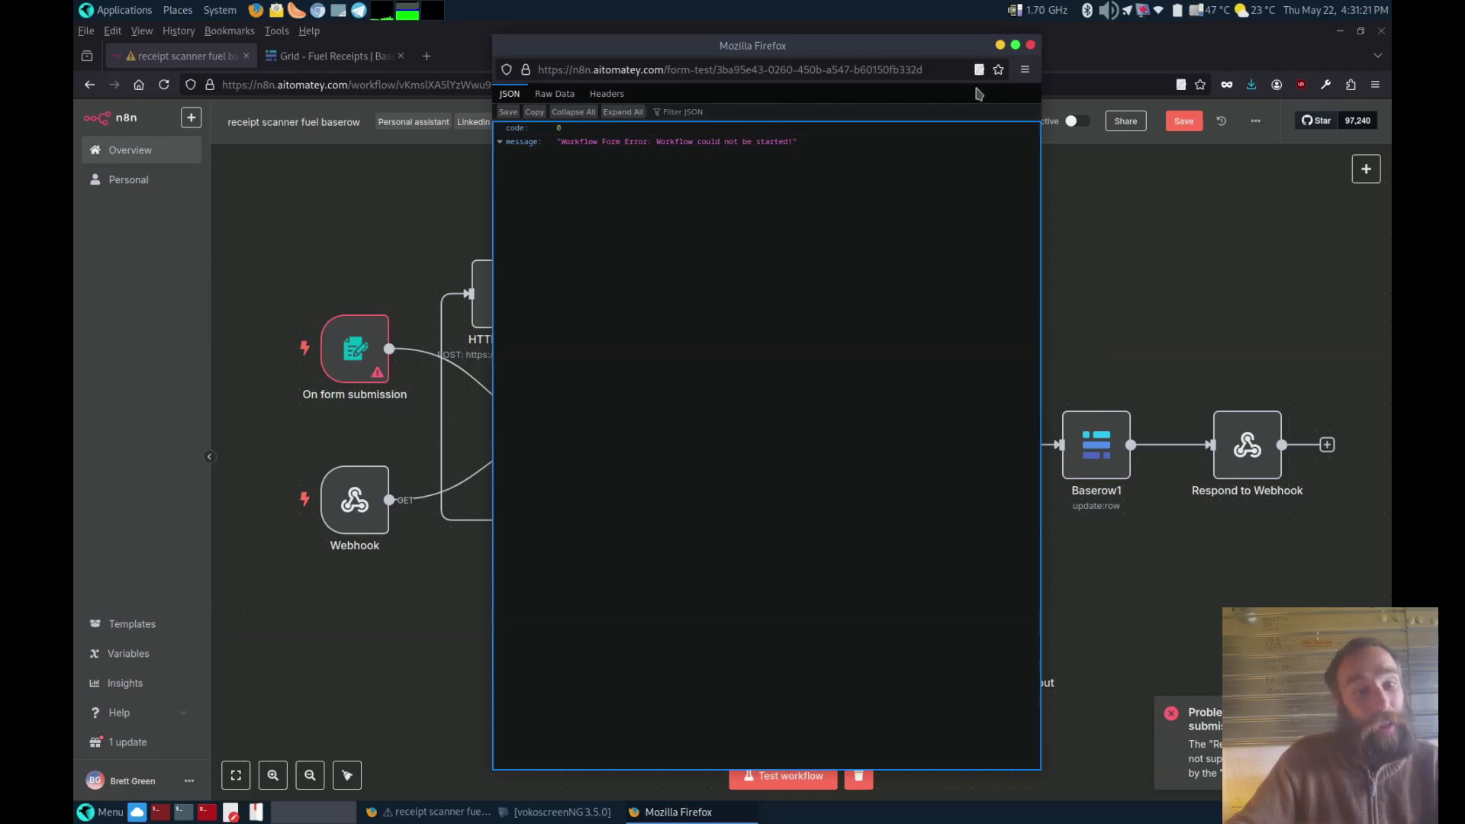
{"action": "left_click", "coordinate": [1031, 46]}
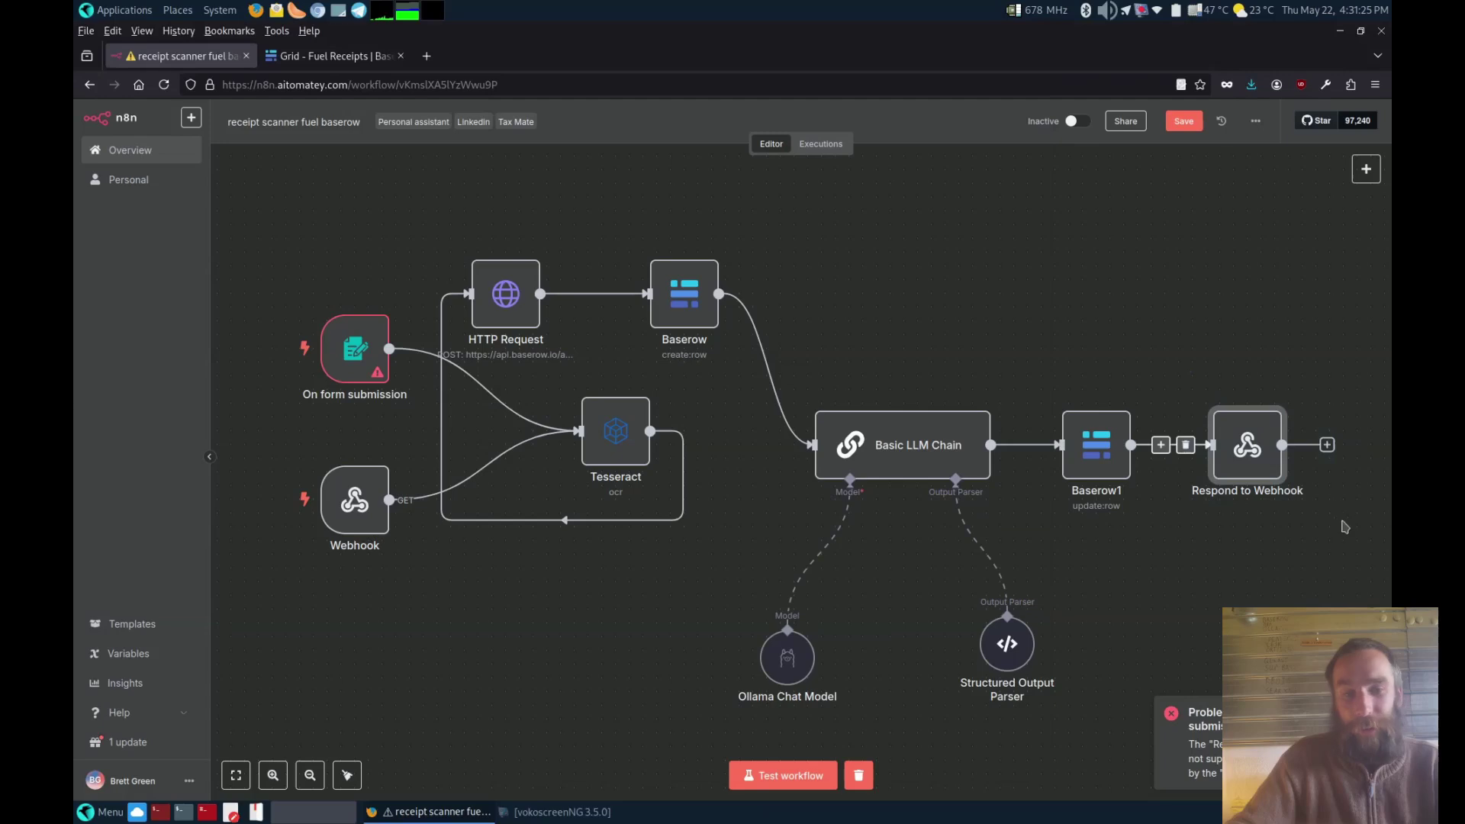
- Deactivate the Respond to Webhook node and retry the workflow test, closing the form window
{"action": "right_click", "coordinate": [1258, 454]}
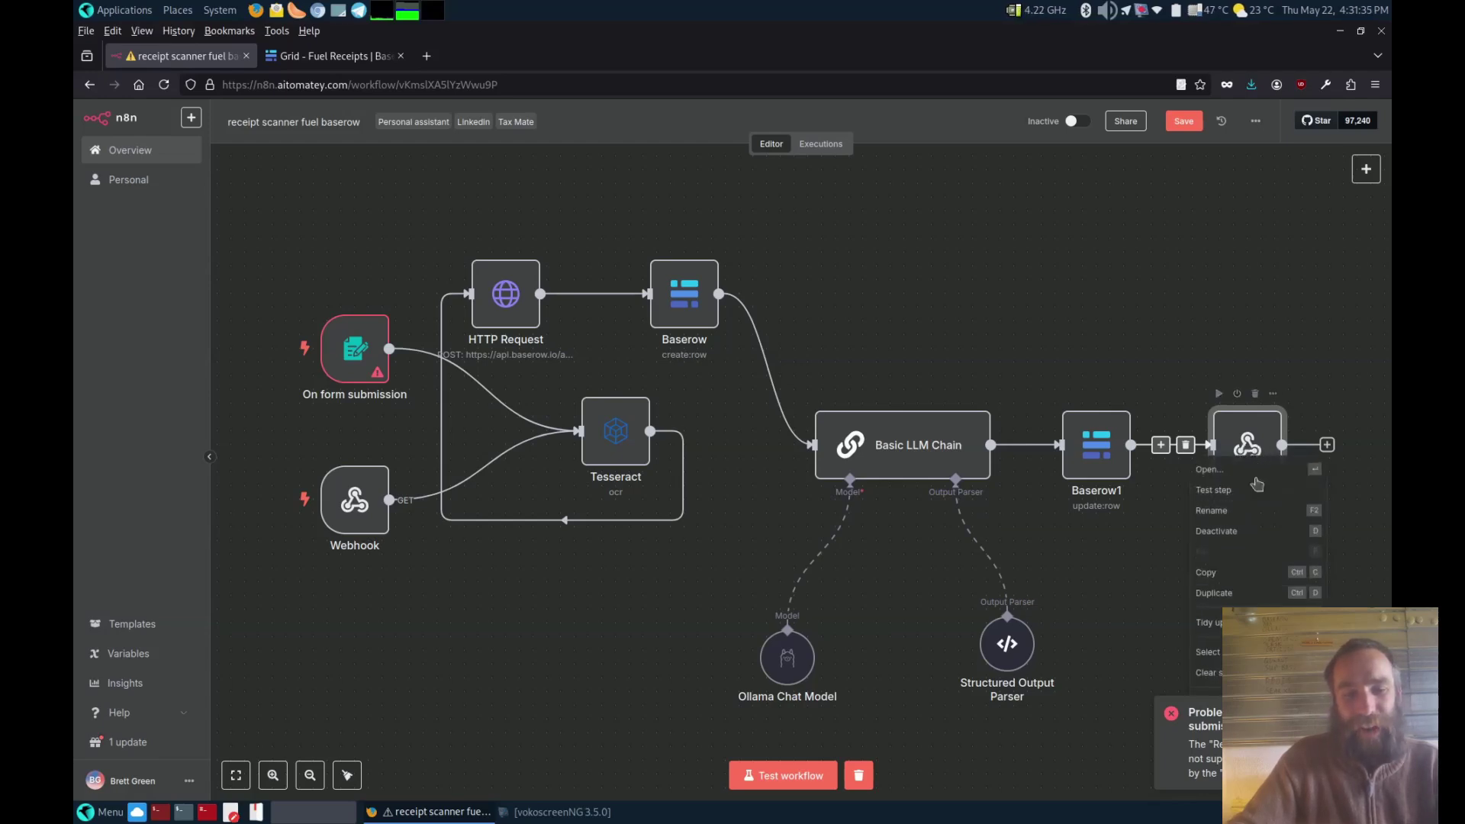
{"action": "left_click", "coordinate": [1249, 538]}
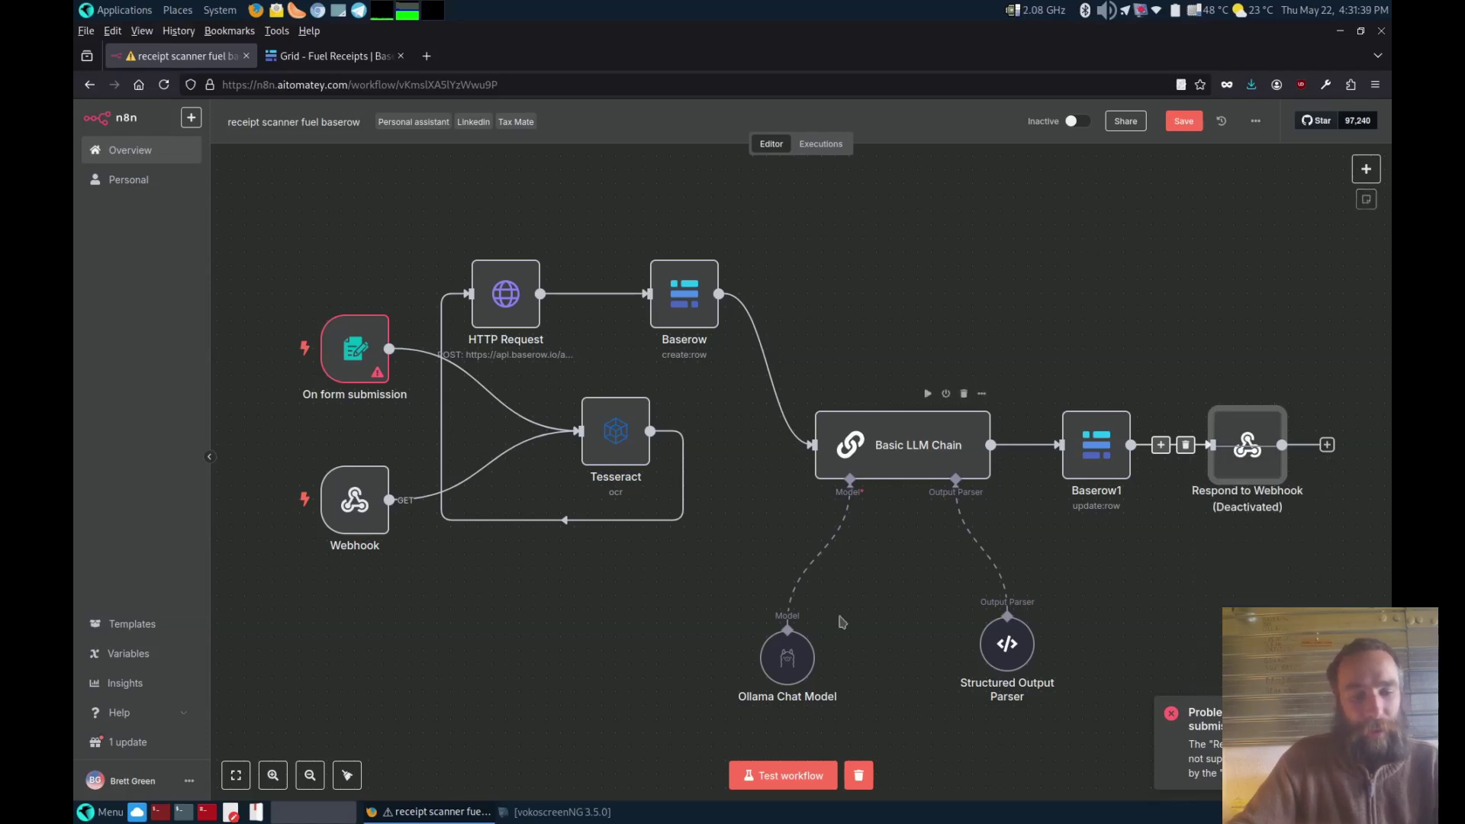
{"action": "left_click", "coordinate": [785, 776]}
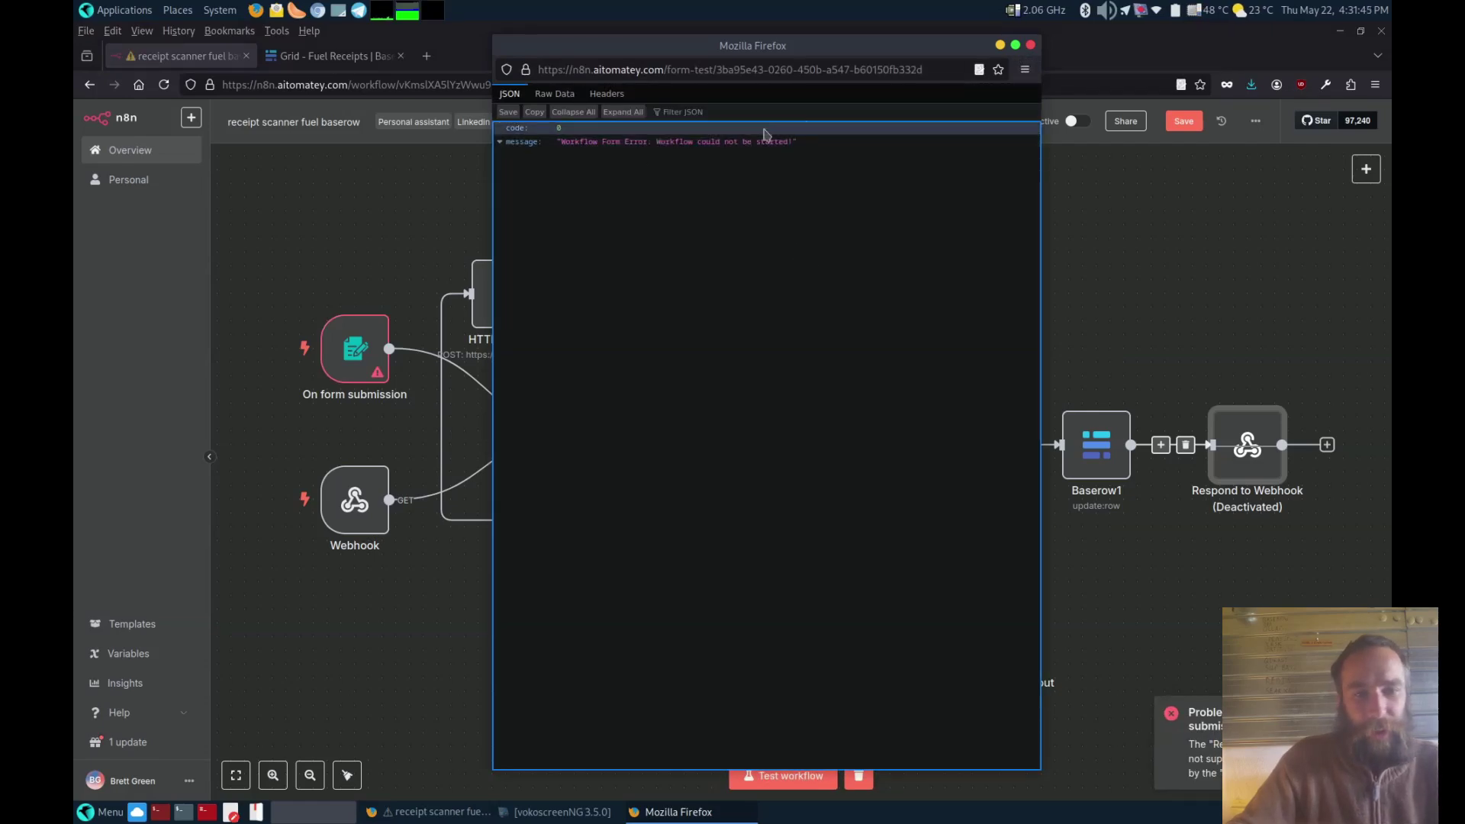
{"action": "left_click", "coordinate": [1030, 45]}
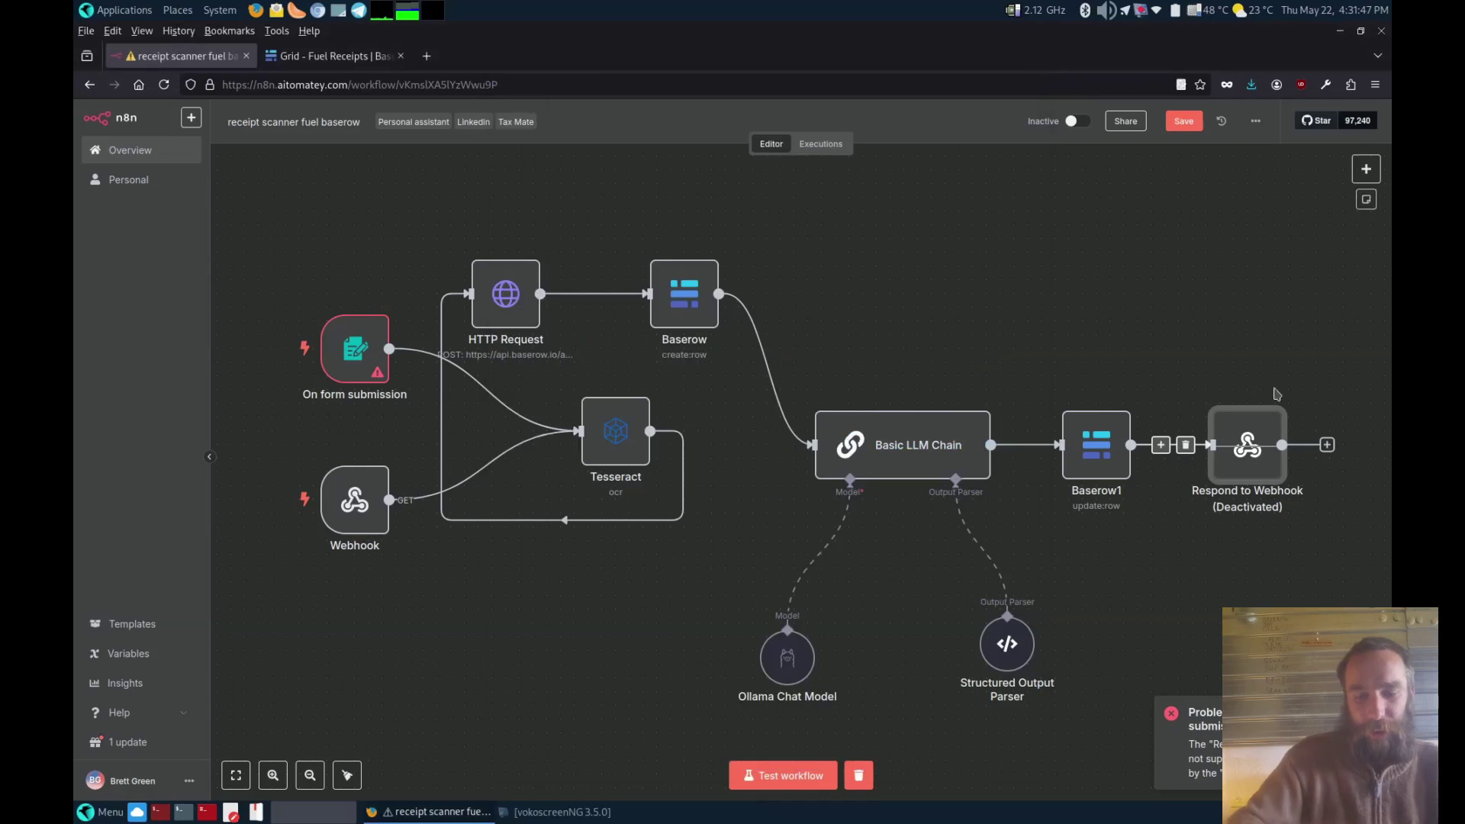
- Delete the Respond to Webhook node and start the workflow test again
{"action": "key", "text": "Delete"}
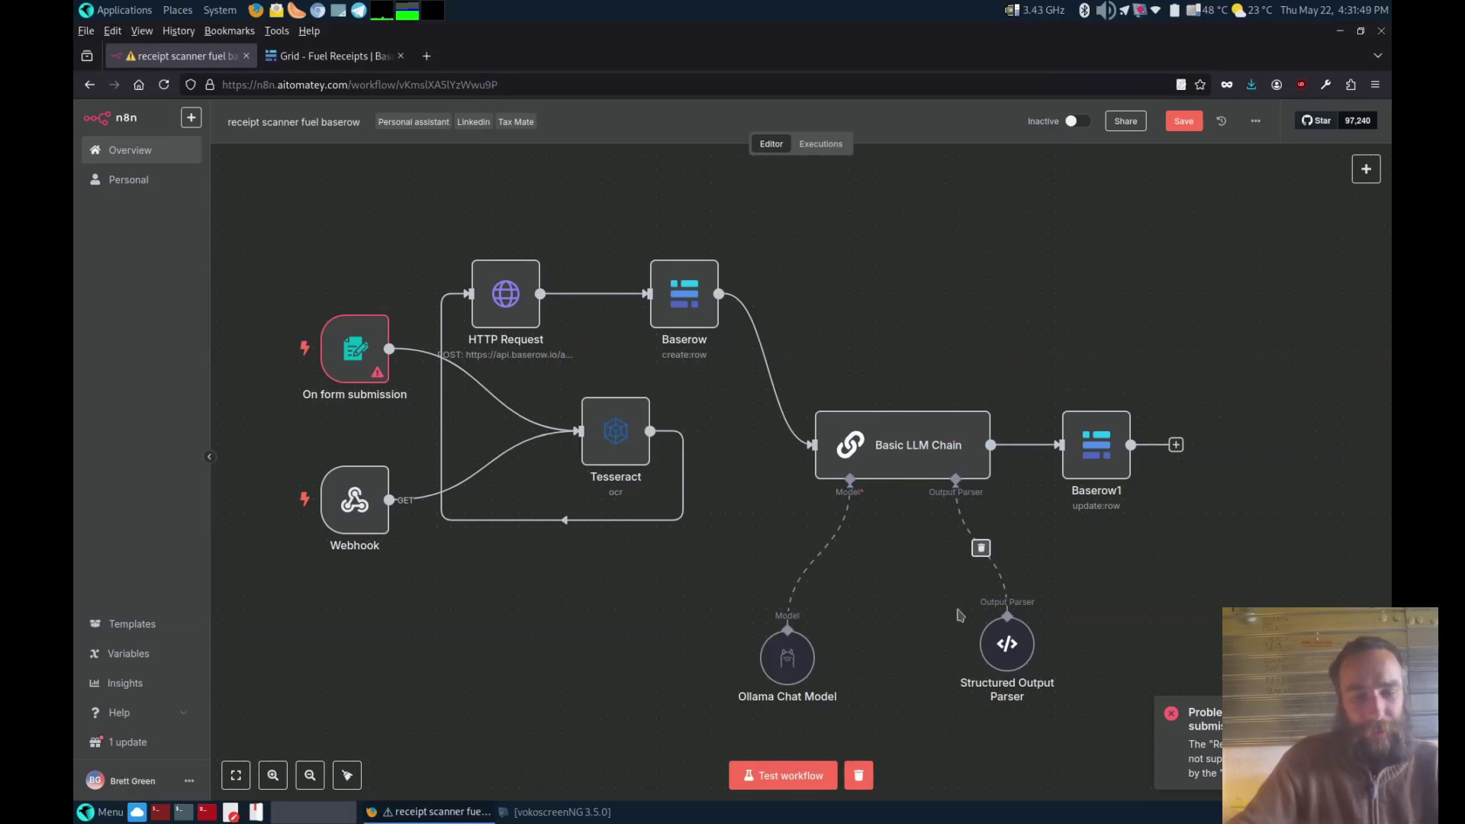
{"action": "left_click", "coordinate": [779, 778]}
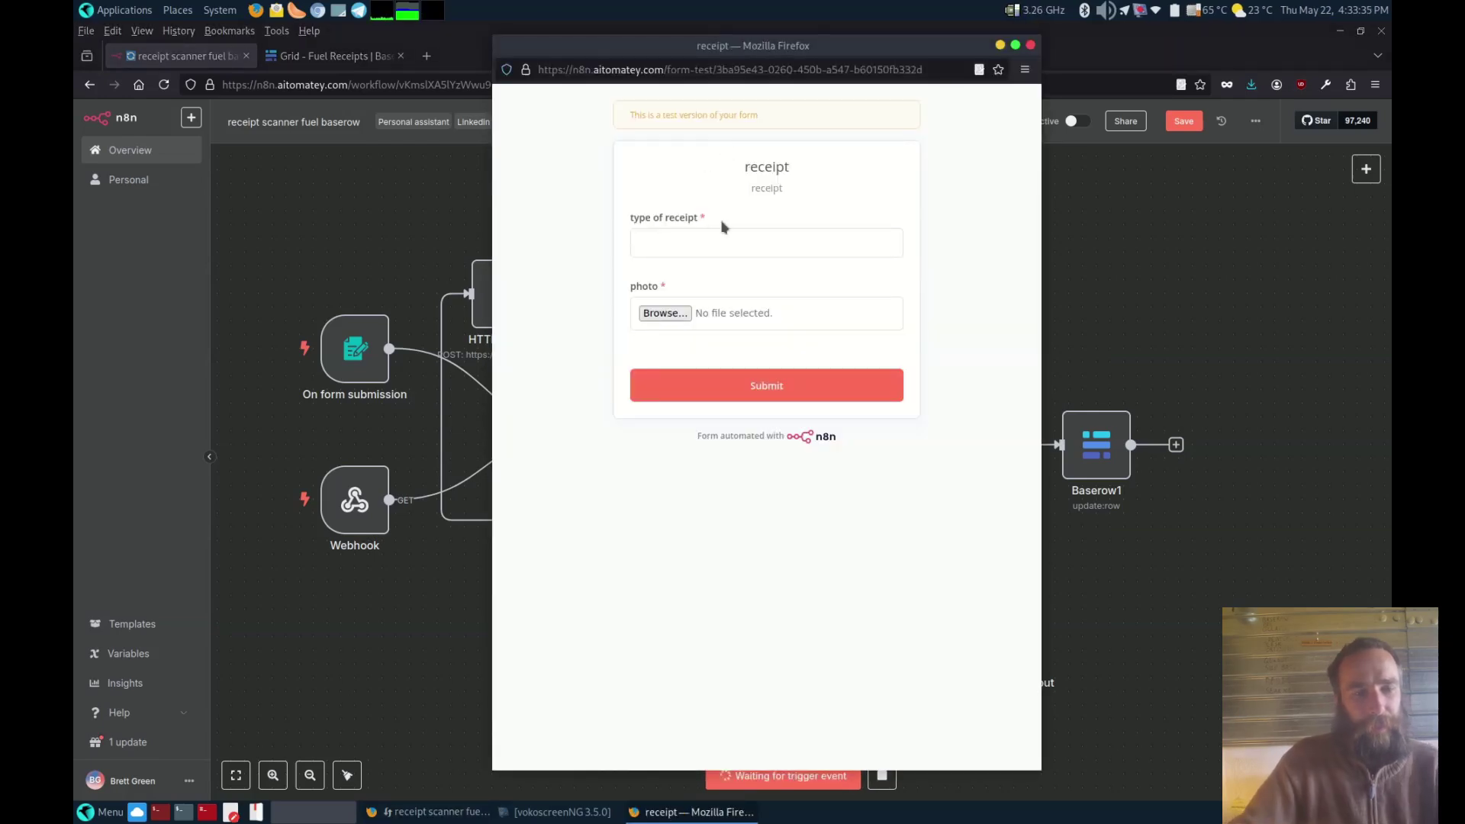
- Submit the receipt form with type "fuel recipt" and sainsburys-vat-receipt.webp as the photo, then close the form window
{"action": "left_click", "coordinate": [693, 240]}
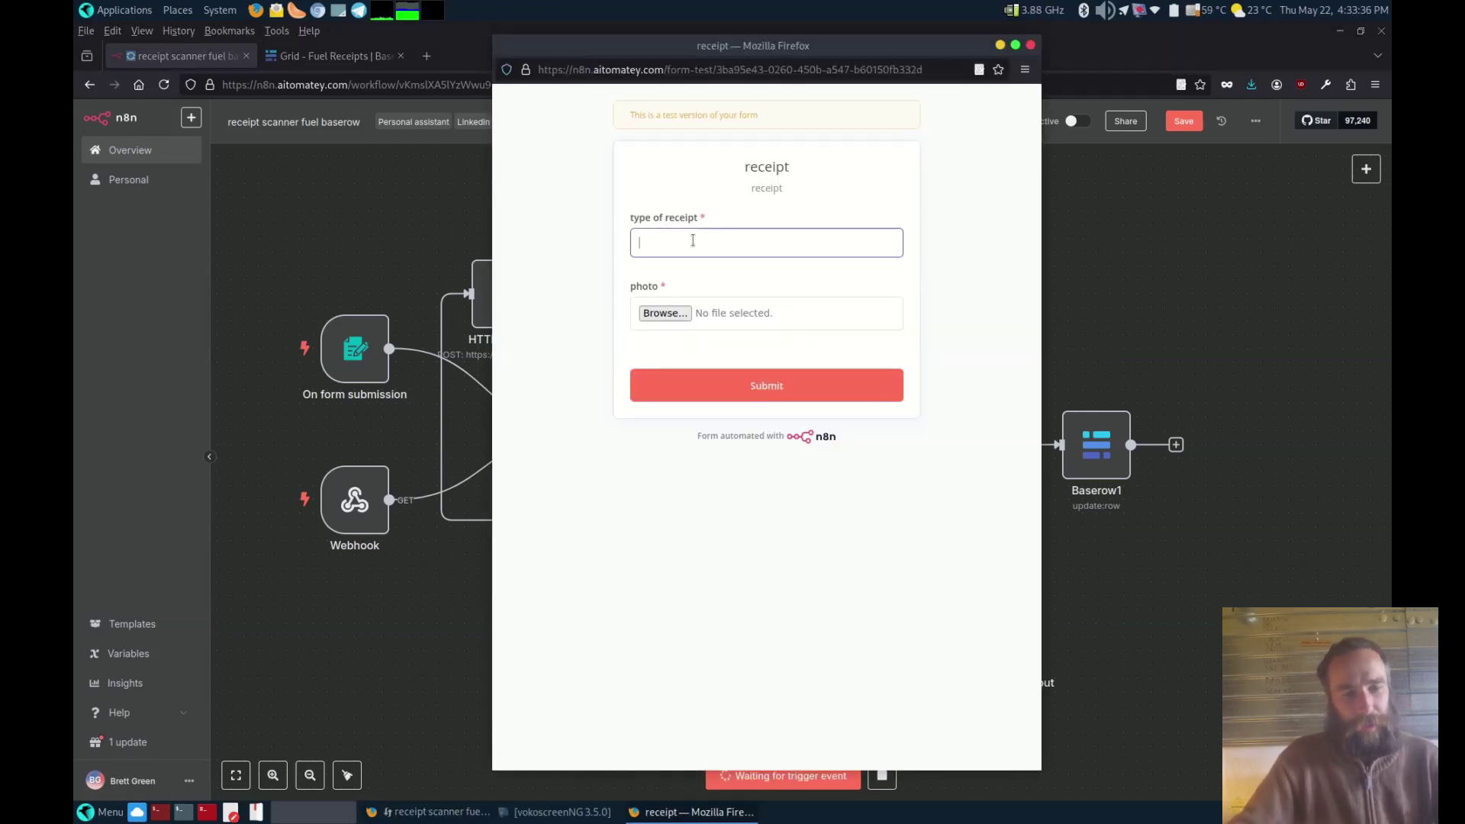
{"action": "left_click", "coordinate": [692, 240]}
{"action": "left_click", "coordinate": [682, 272]}
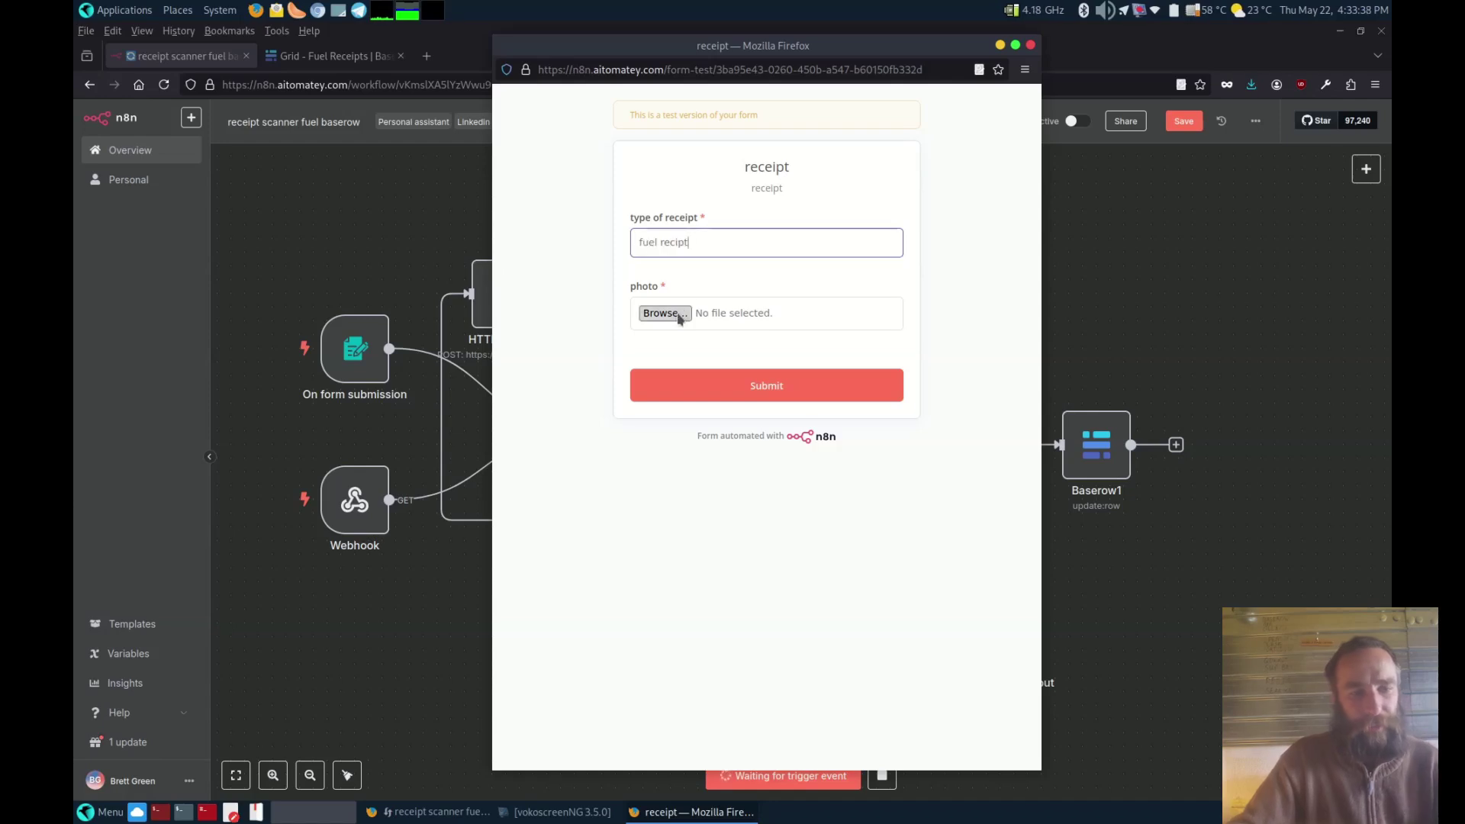
{"action": "left_click", "coordinate": [664, 313]}
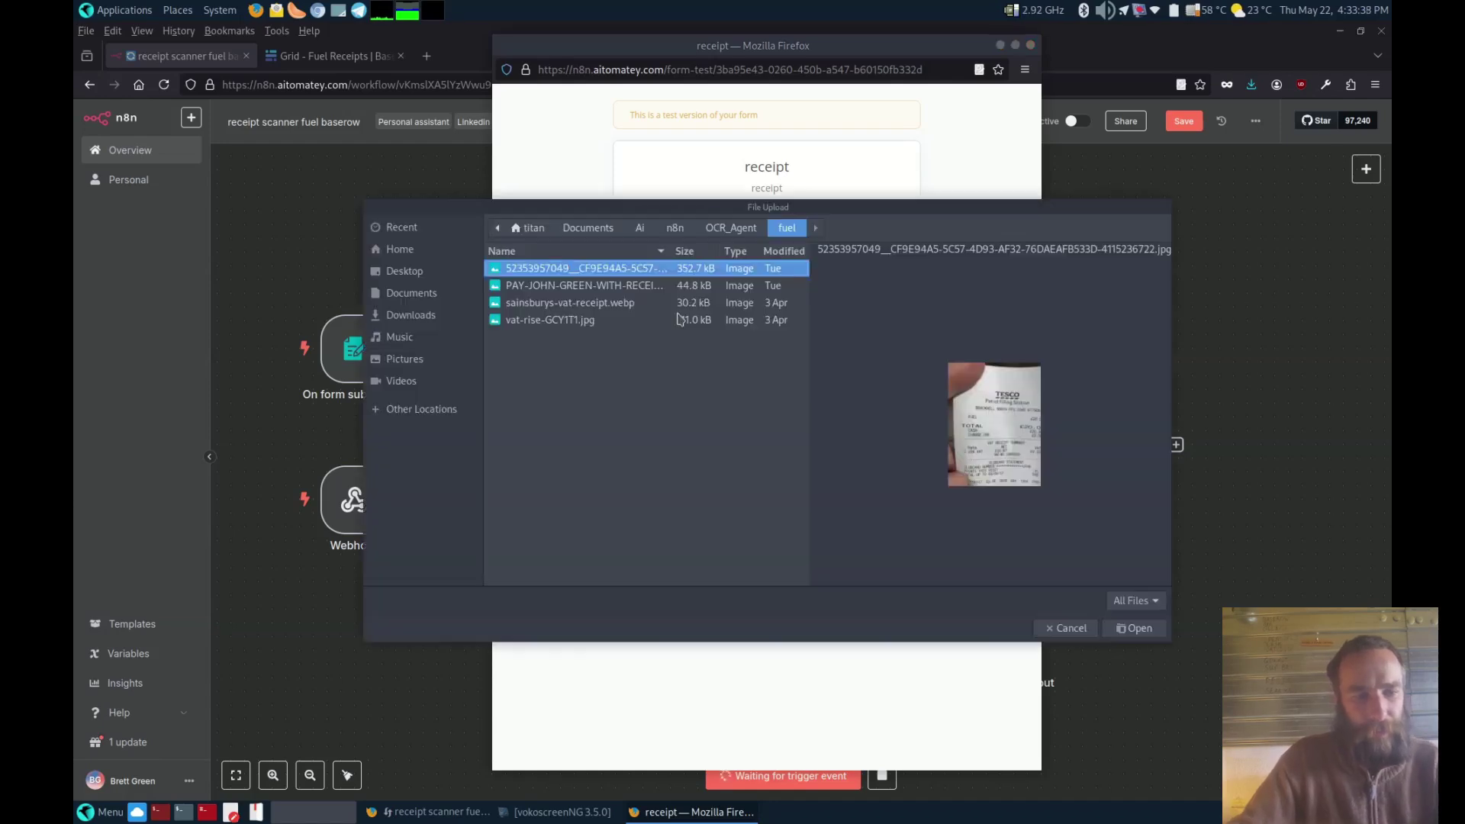
{"action": "left_click", "coordinate": [583, 287]}
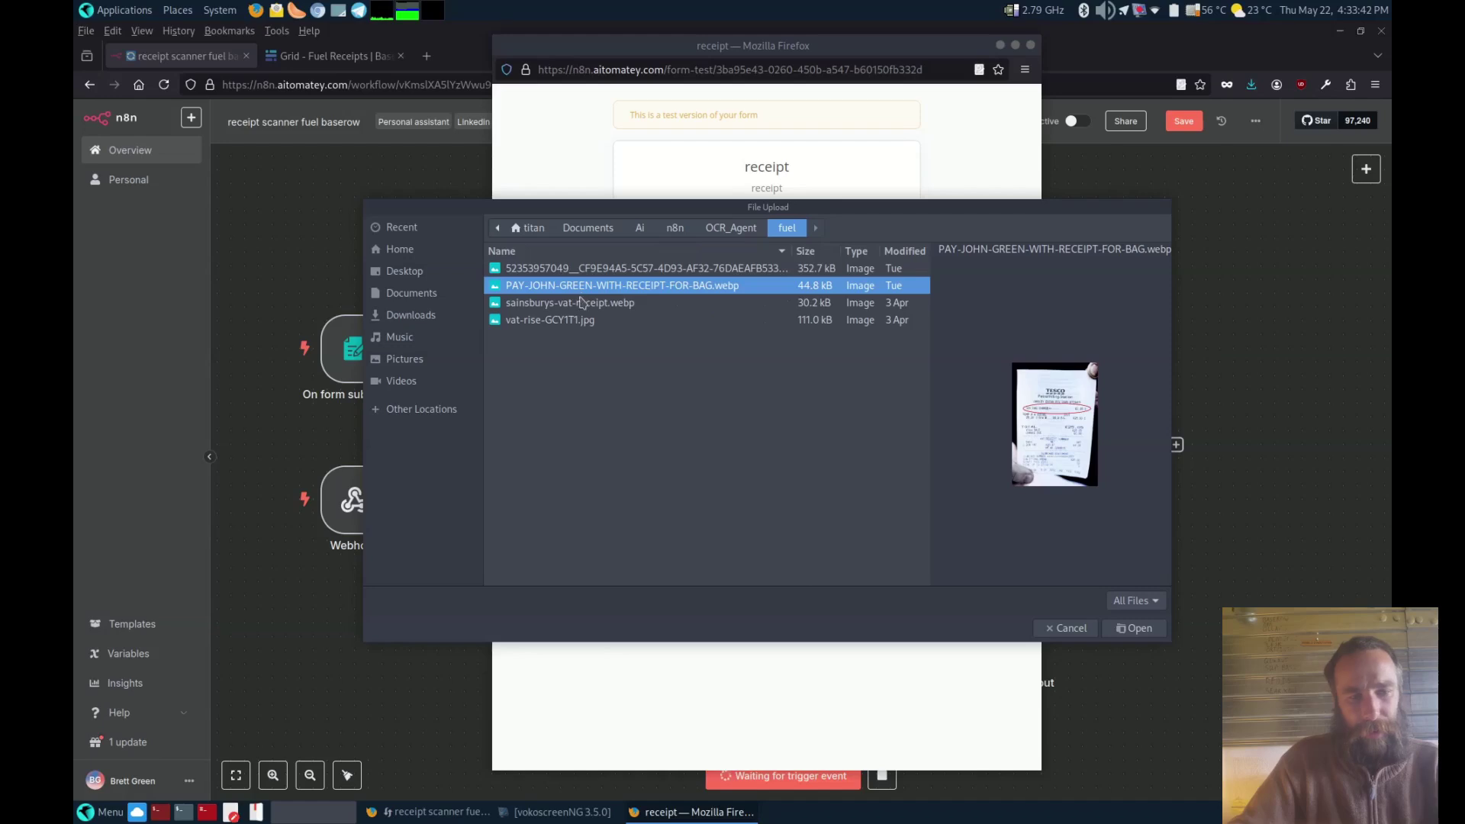
{"action": "left_click", "coordinate": [574, 304]}
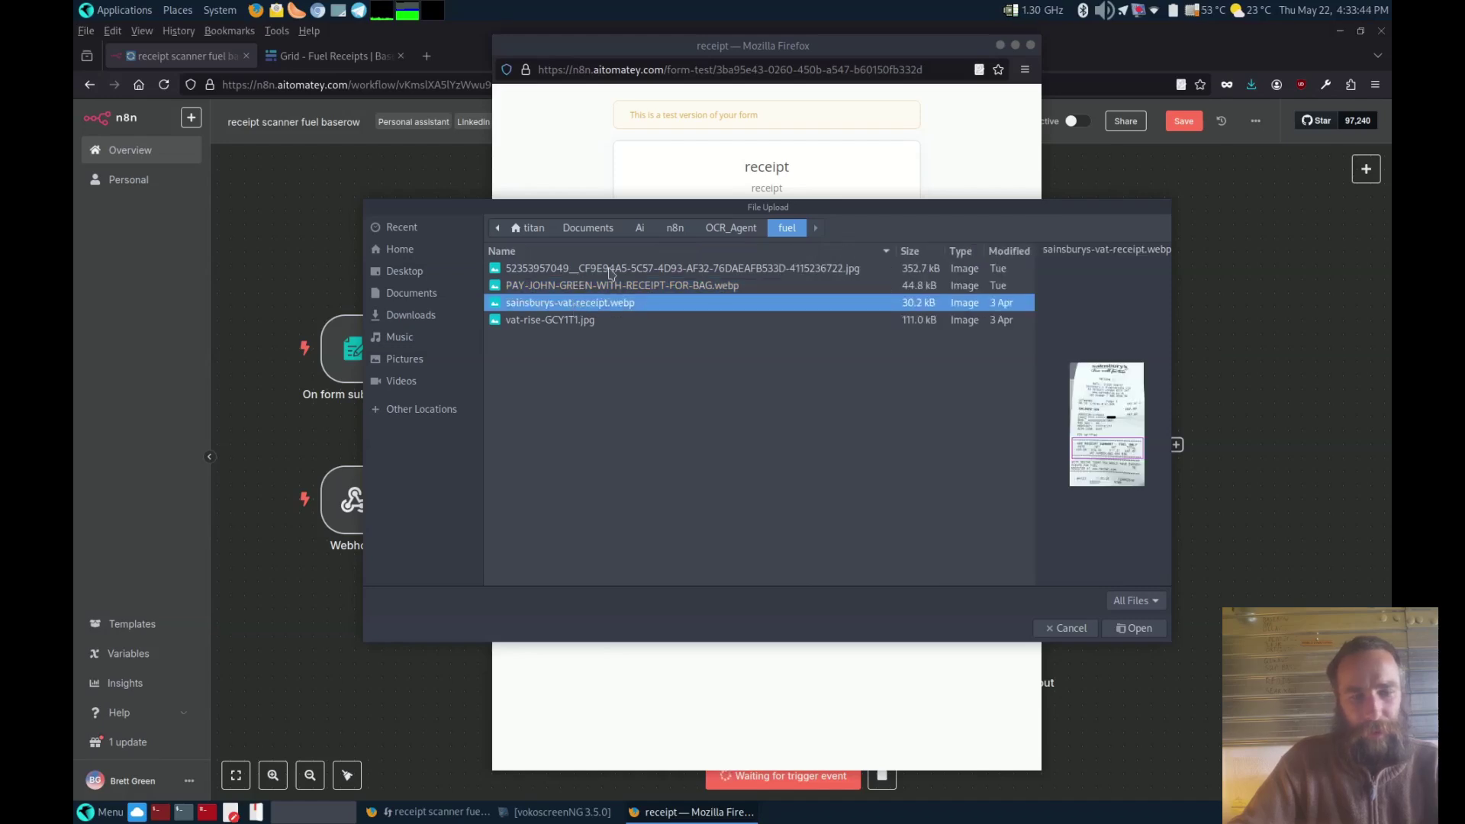
{"action": "left_click", "coordinate": [1144, 627]}
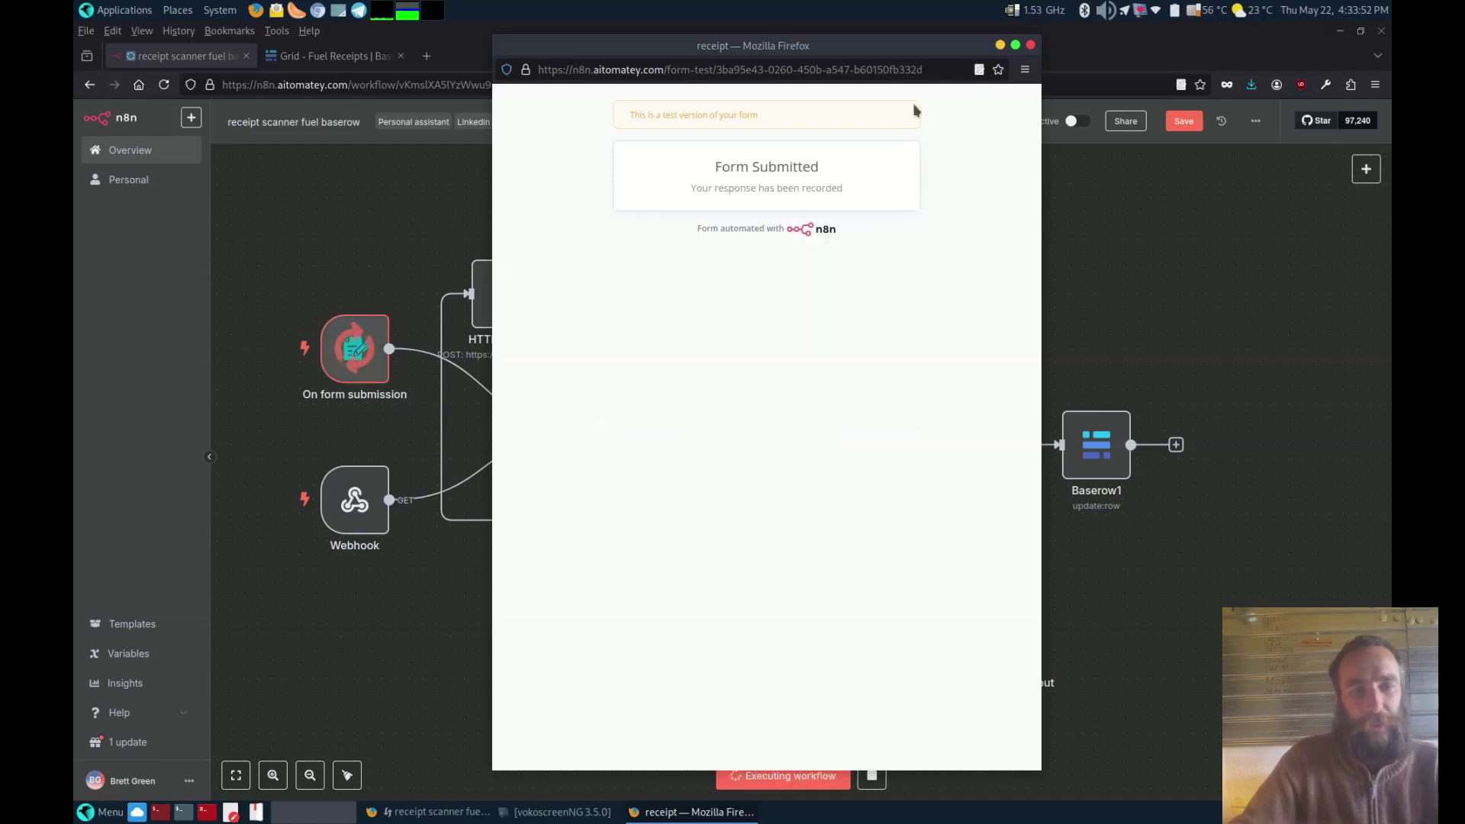
{"action": "left_click", "coordinate": [1029, 46]}
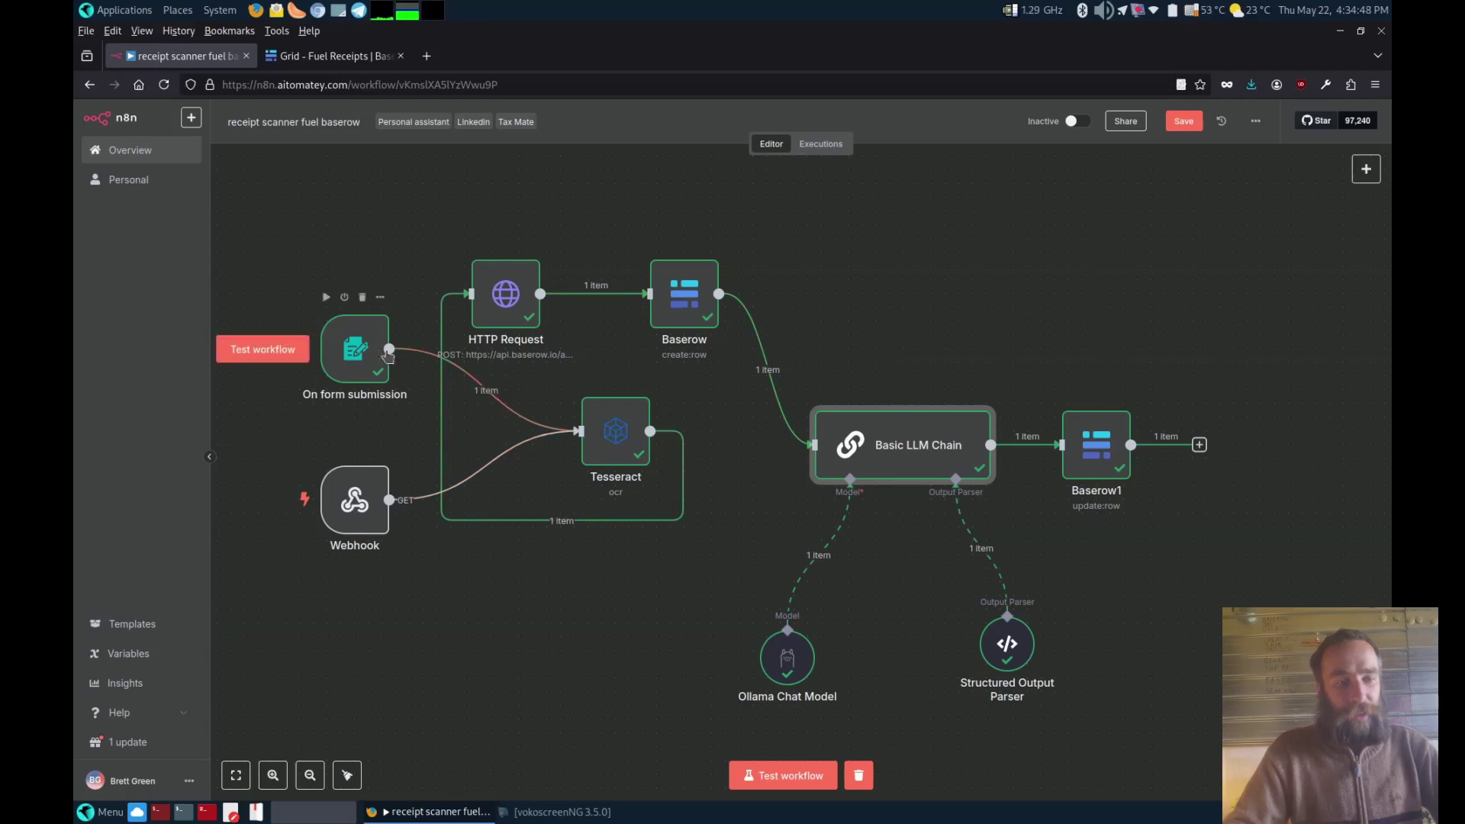
- Open the Tesseract node and examine its extracted receipt text in schema view
{"action": "double_click", "coordinate": [615, 422]}
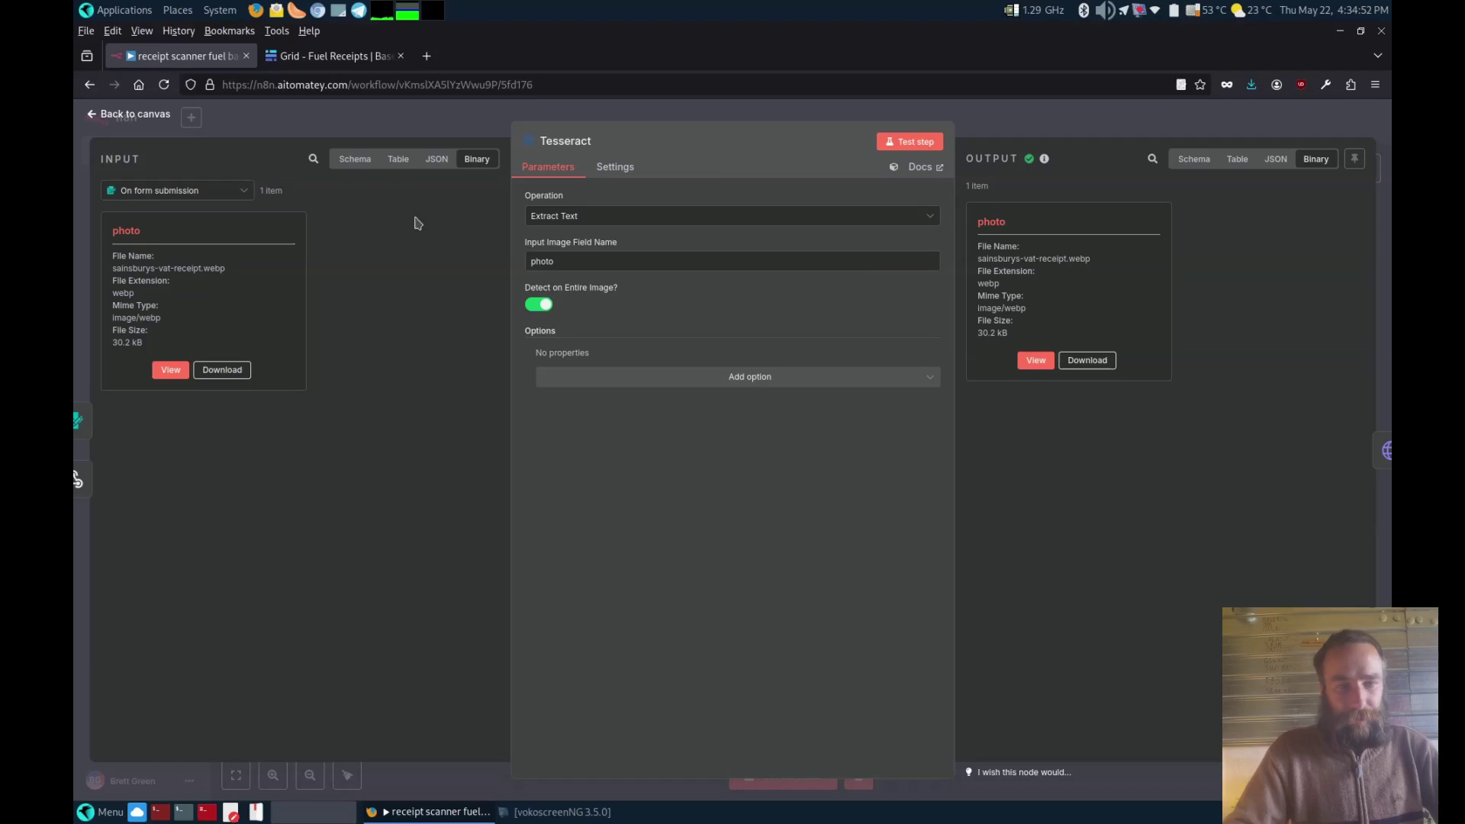
{"action": "left_click", "coordinate": [1193, 158]}
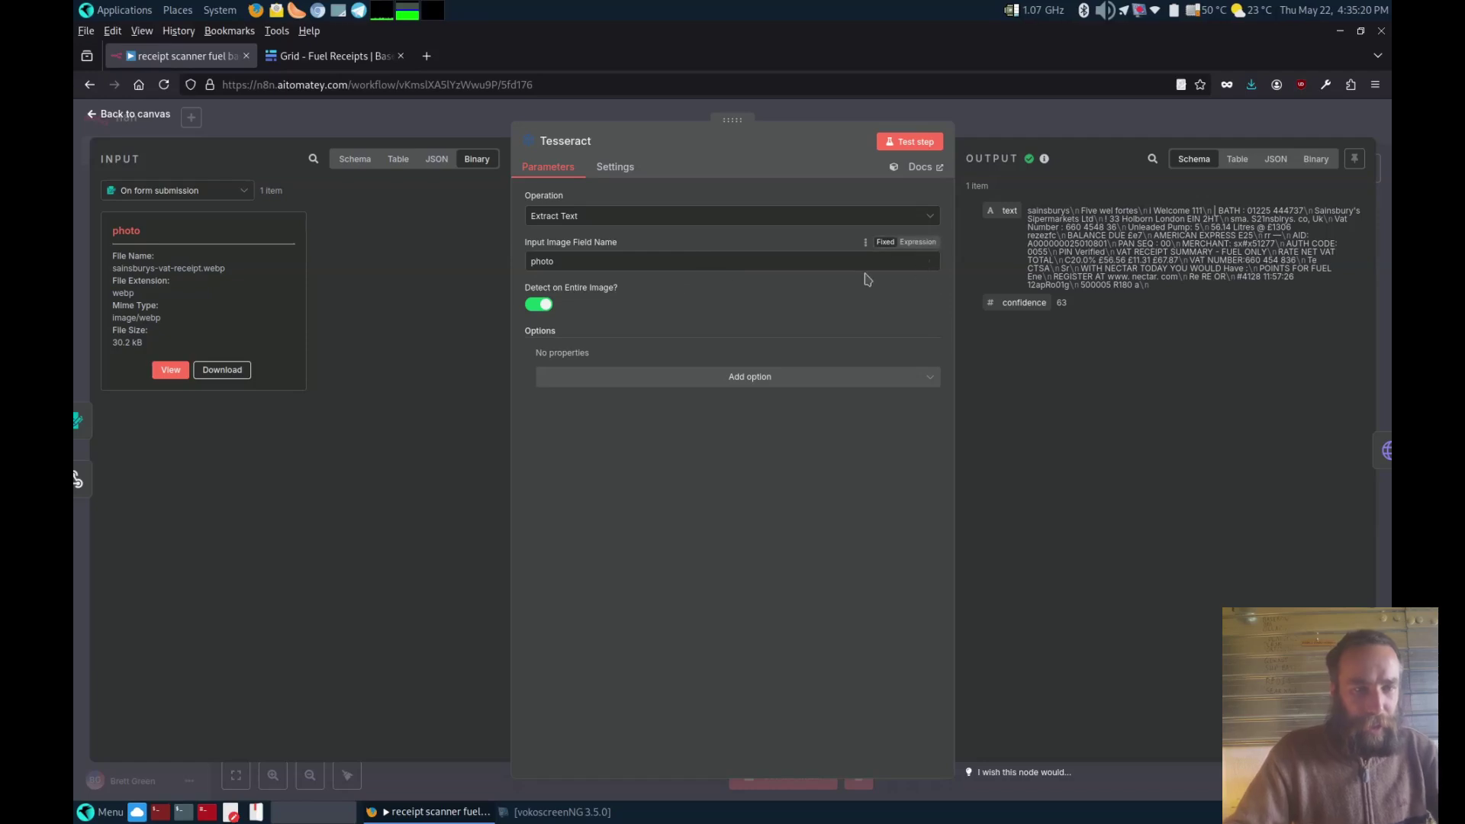
- Examine the Tesseract node's Extract Boxes operation, its granularity choices and the additional options, restoring Extract Text before closing the node
{"action": "left_click", "coordinate": [929, 221]}
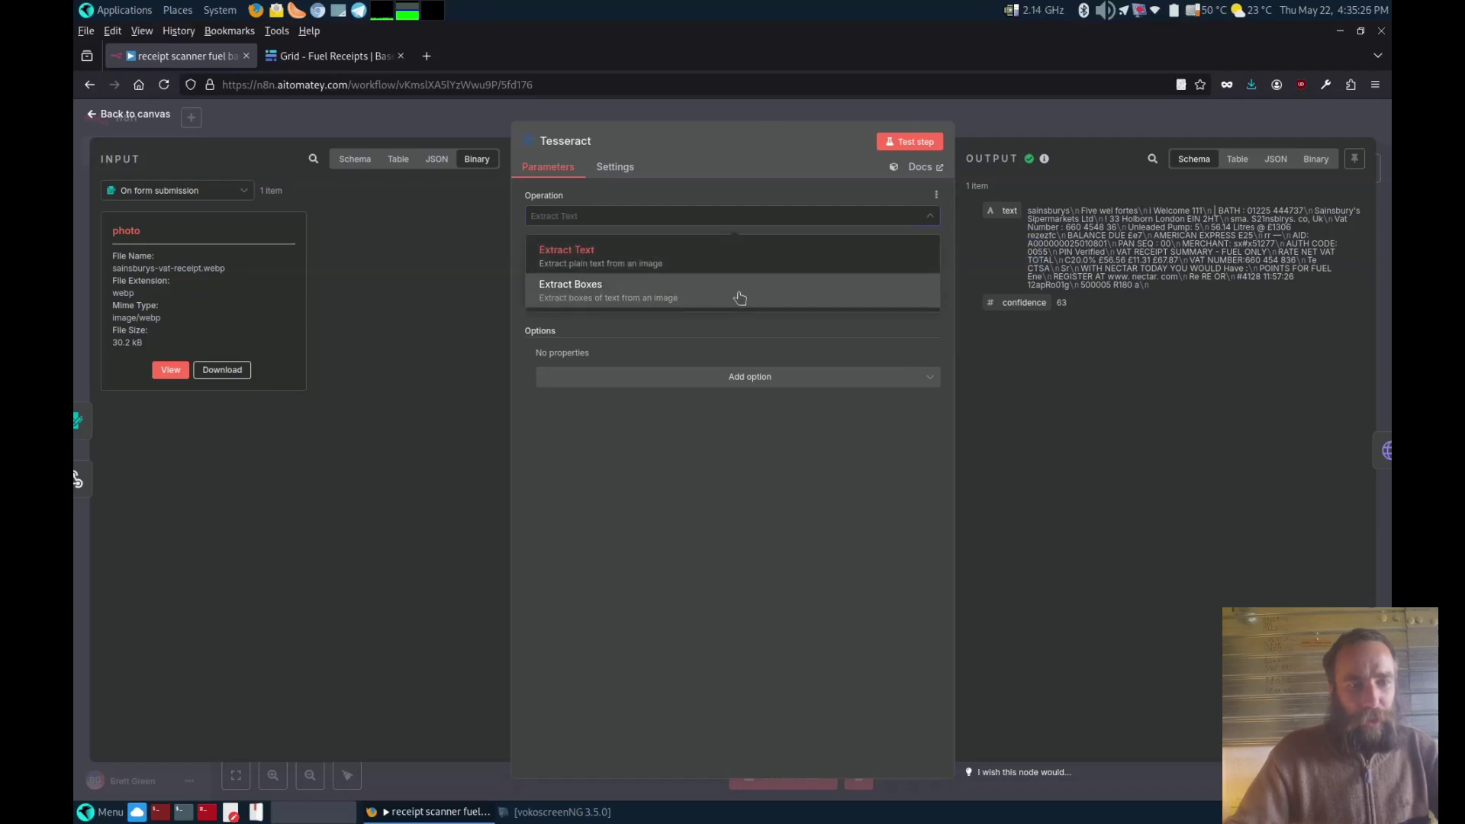
{"action": "left_click", "coordinate": [740, 297]}
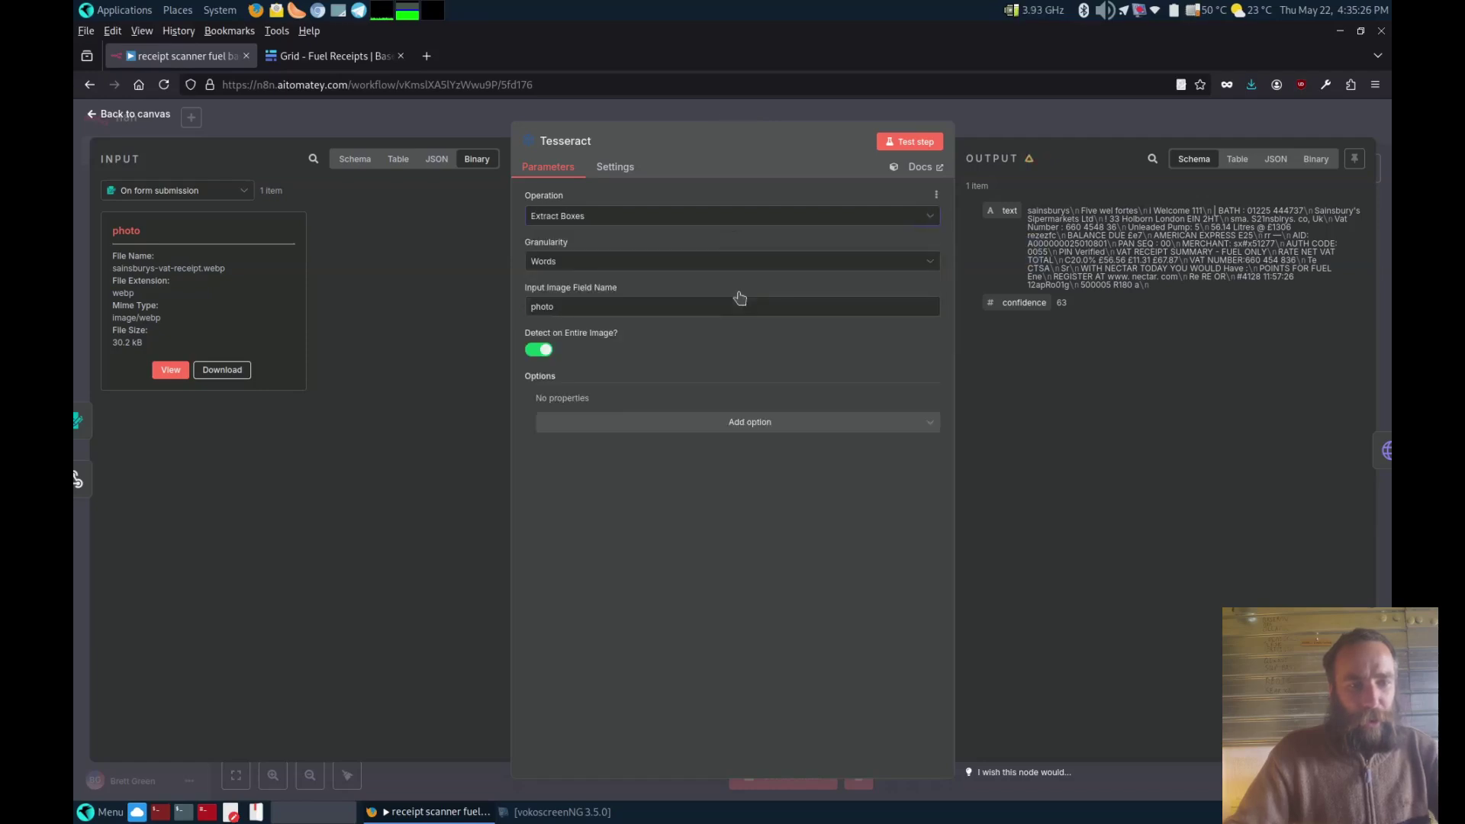
{"action": "left_click", "coordinate": [929, 263]}
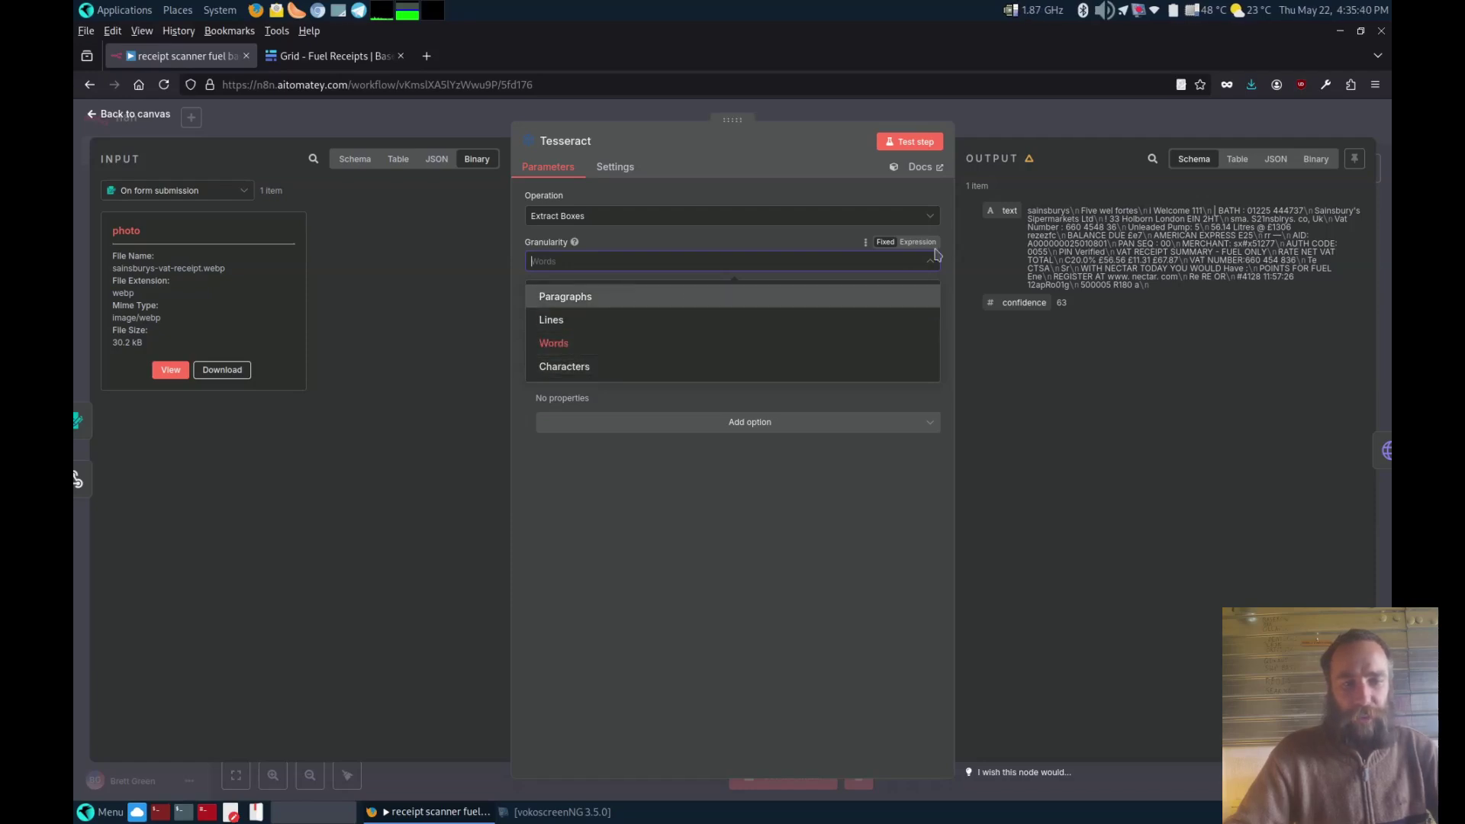
{"action": "left_click", "coordinate": [927, 219]}
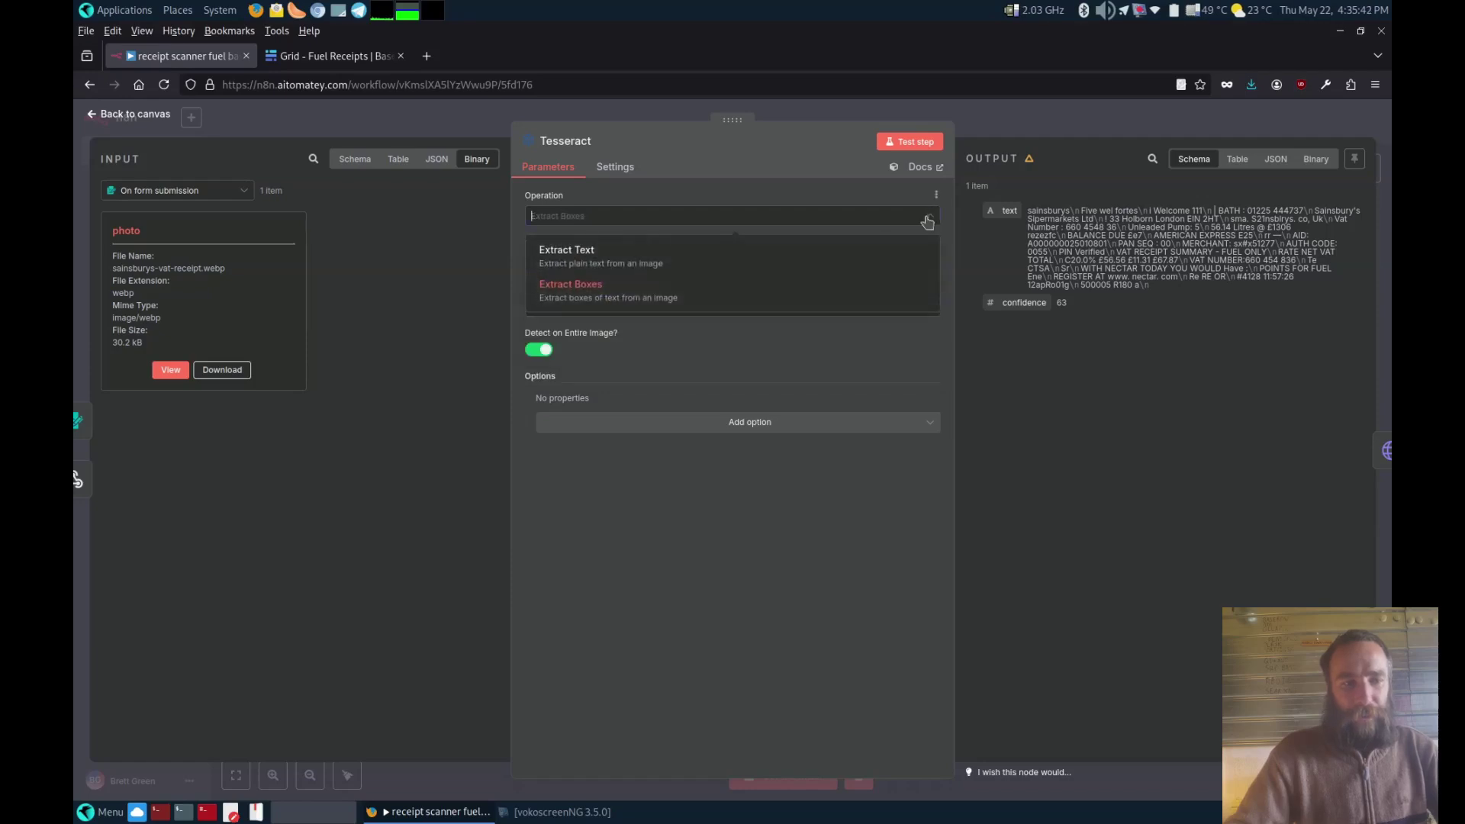
{"action": "left_click", "coordinate": [742, 271]}
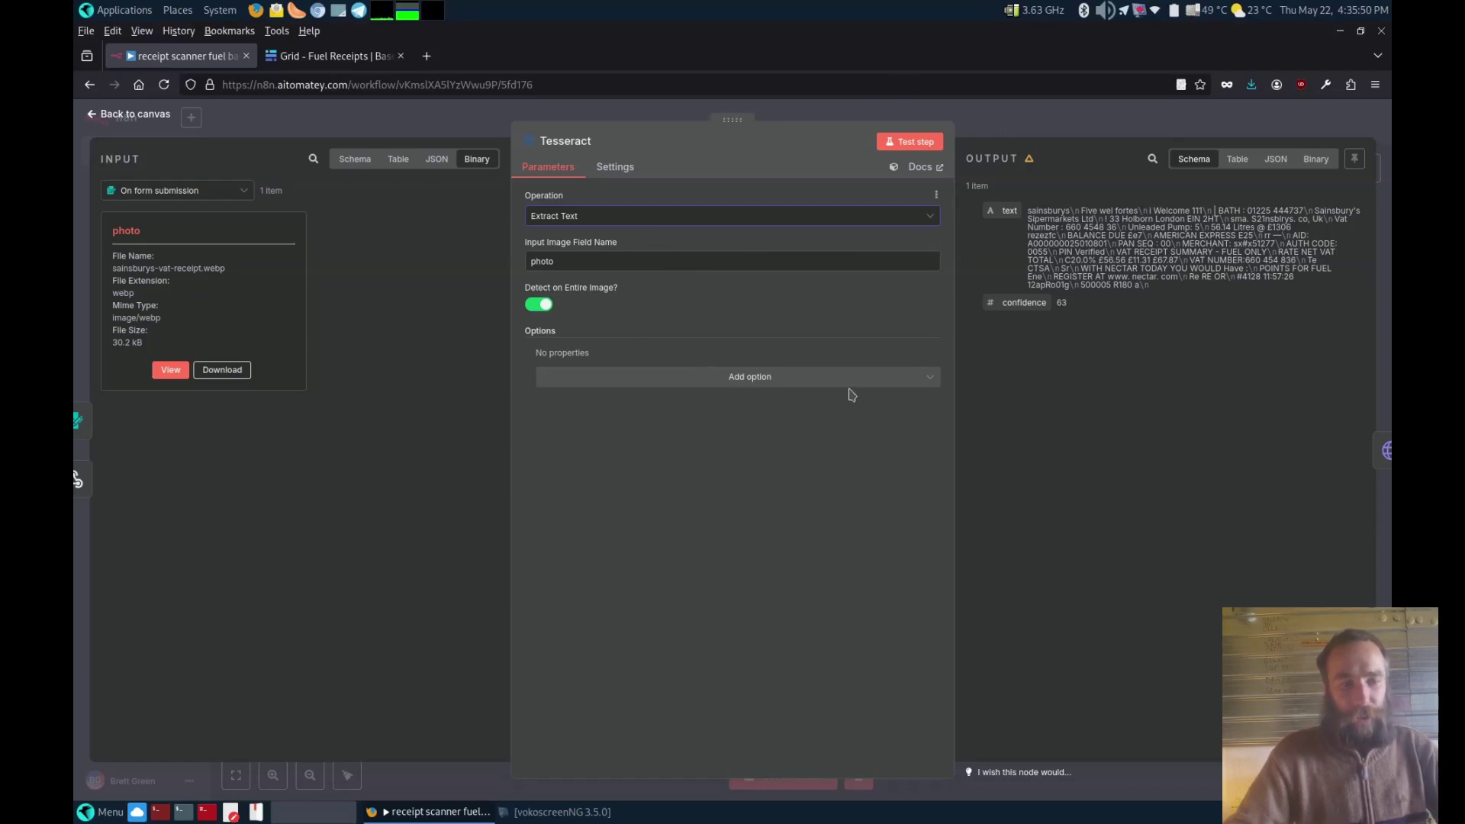
{"action": "left_click", "coordinate": [779, 384]}
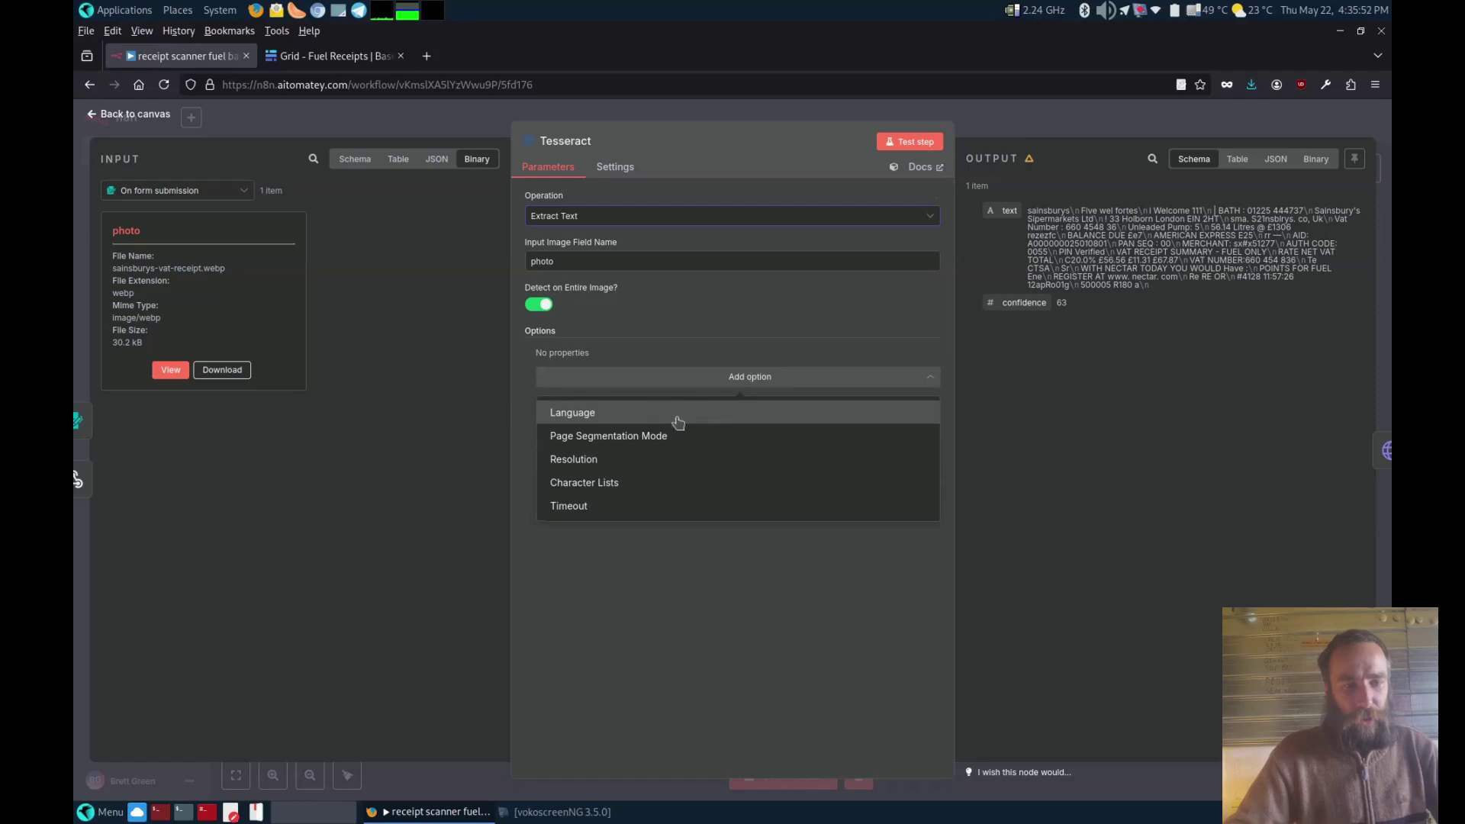
{"action": "left_click", "coordinate": [1023, 125]}
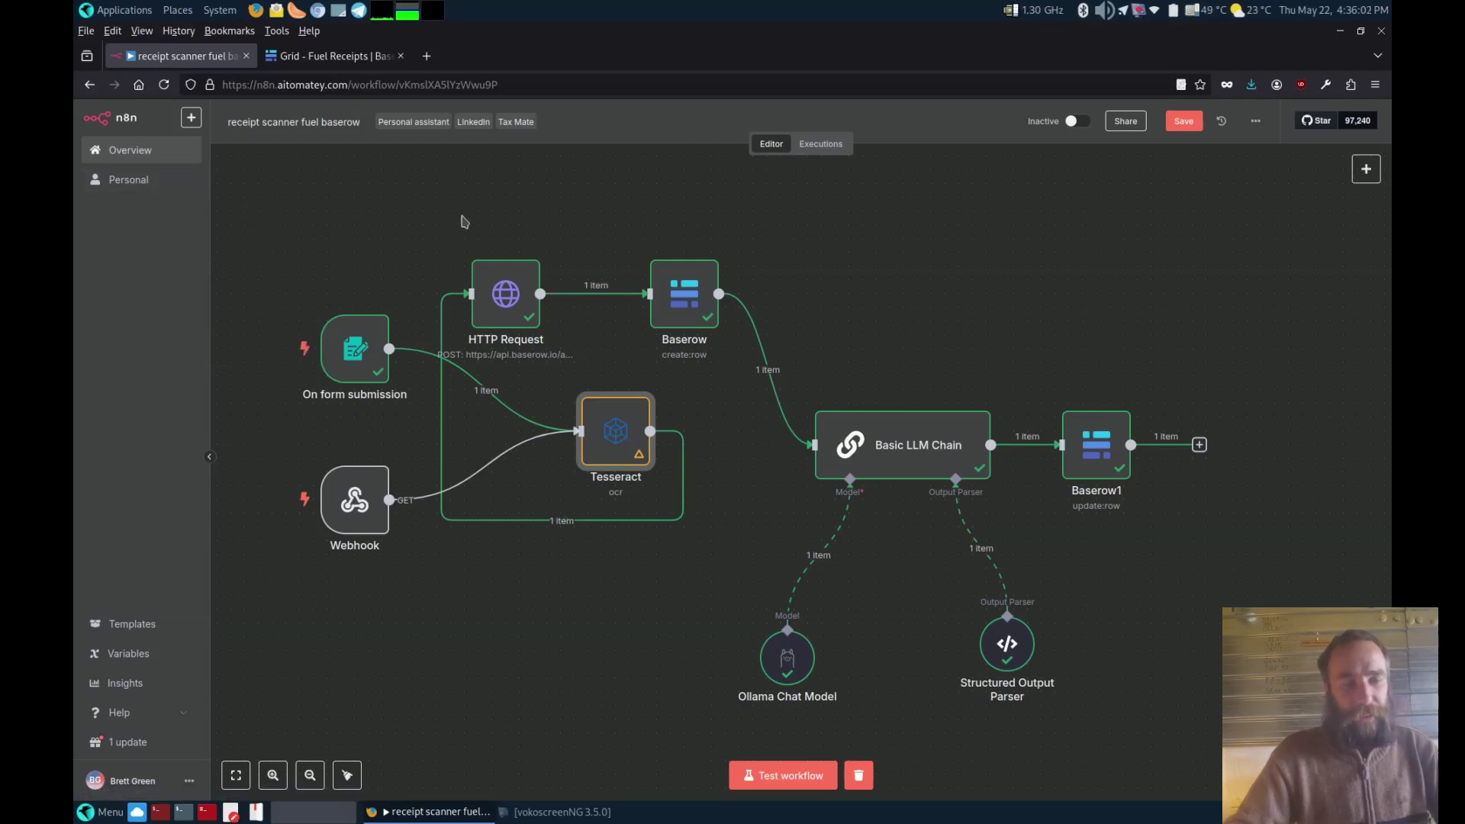
- Inspect the HTTP Request node's file upload settings, its generic authentication types and the returned file data, then close the node
{"action": "double_click", "coordinate": [531, 288]}
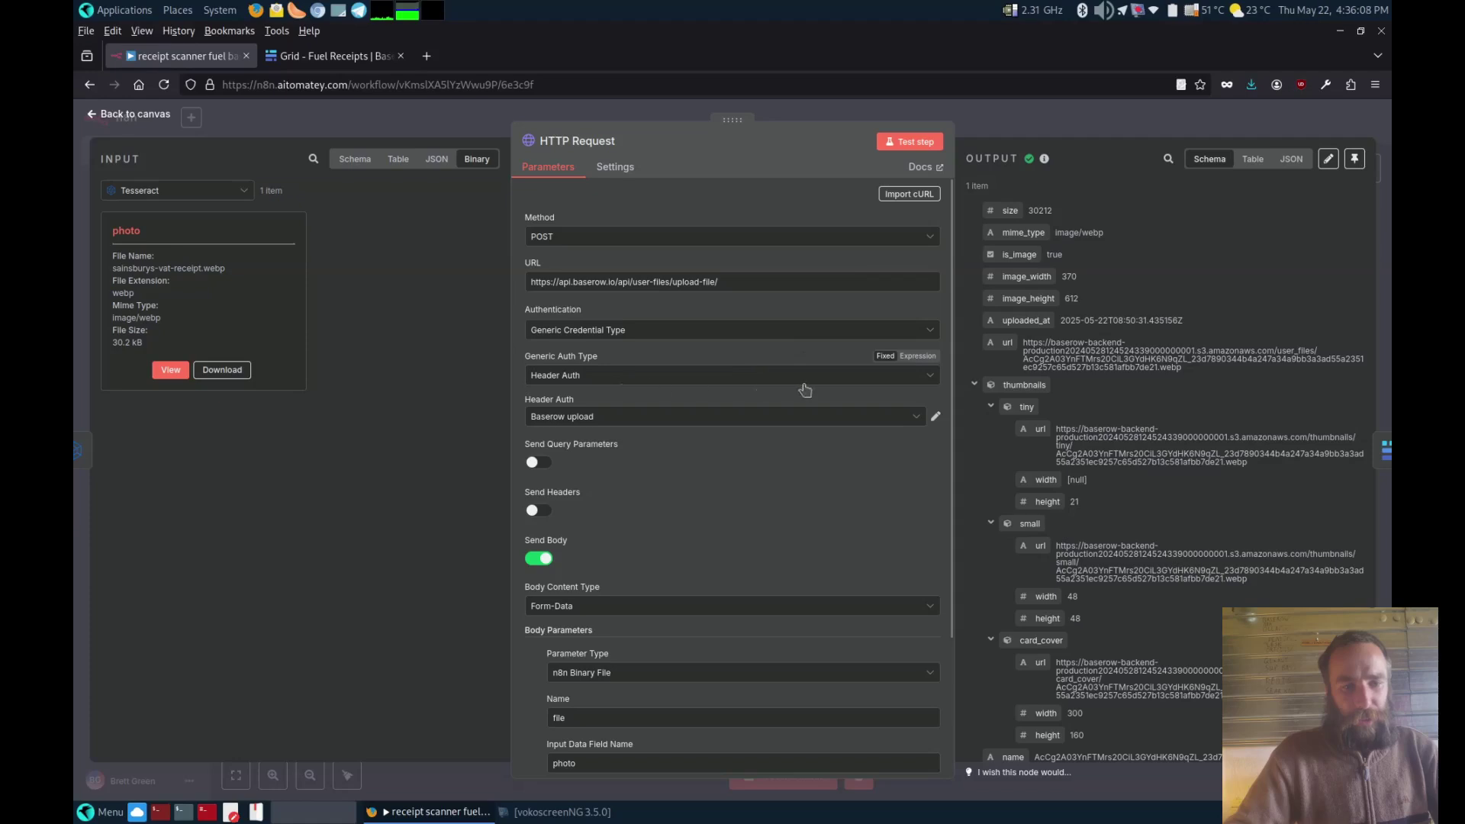
{"action": "left_click", "coordinate": [928, 382]}
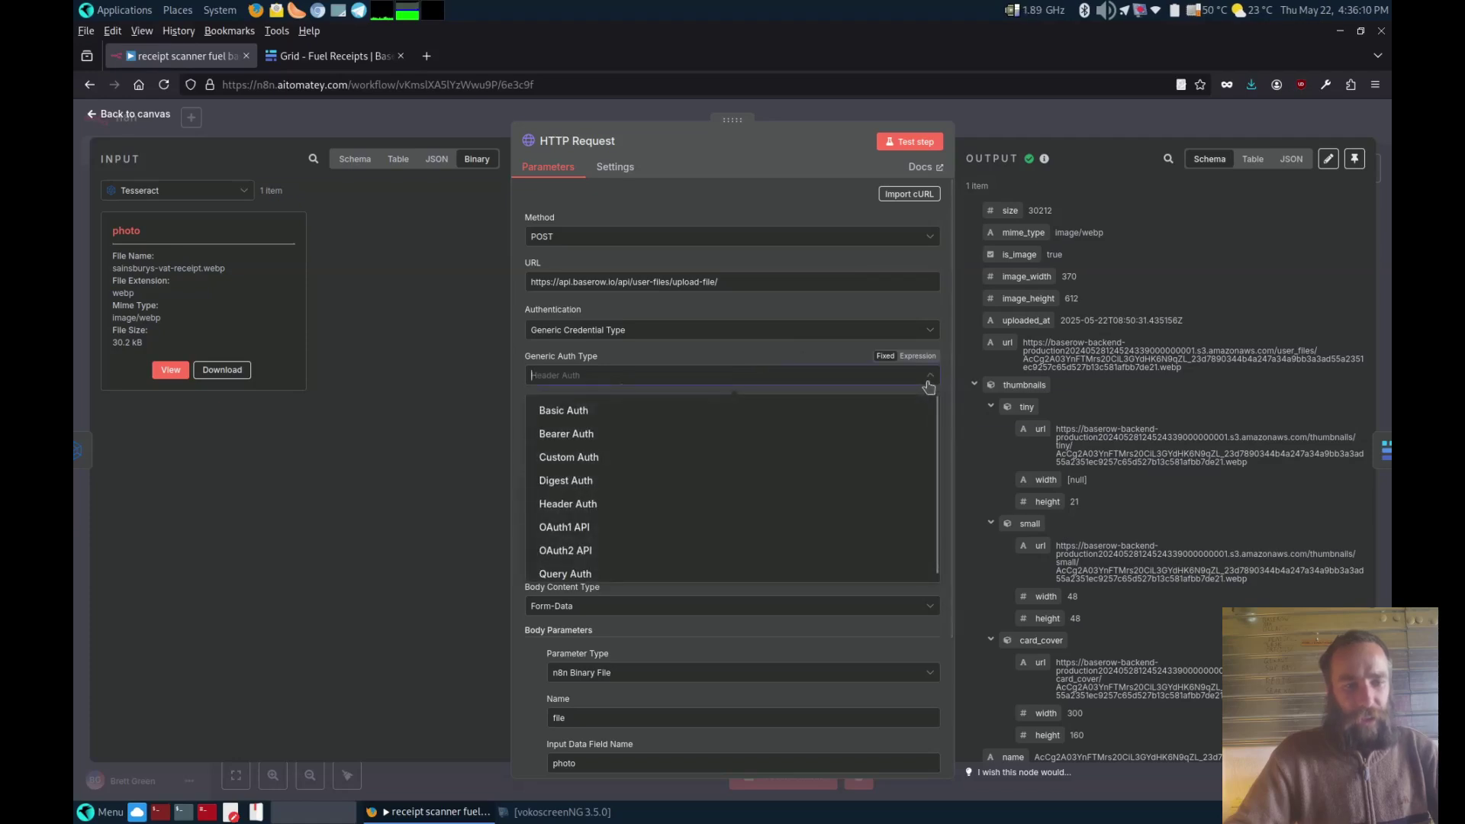
{"action": "left_click", "coordinate": [928, 386]}
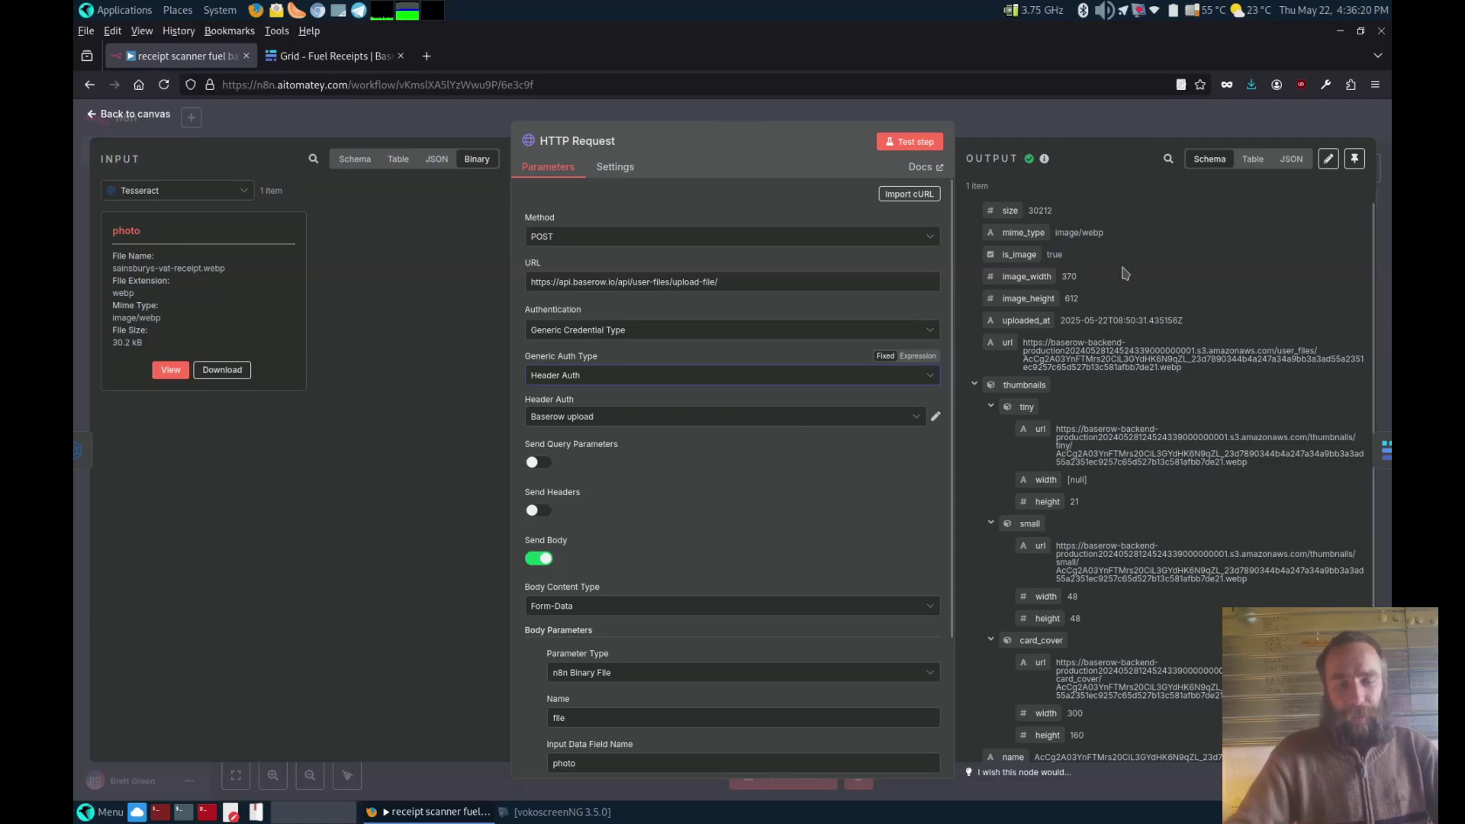
{"action": "scroll", "coordinate": [1145, 355], "scroll_direction": "down", "scroll_amount": 2}
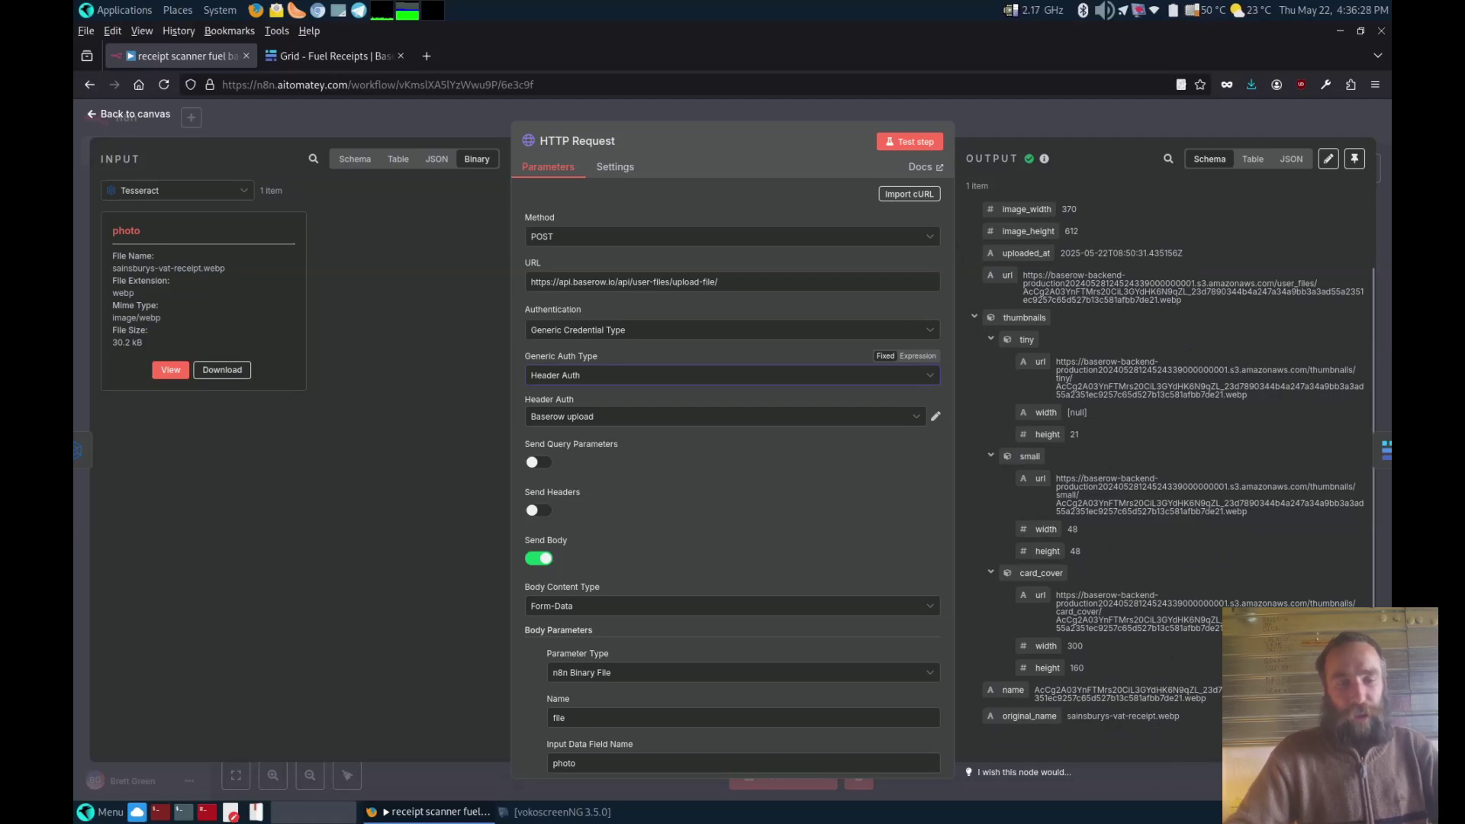
{"action": "left_click", "coordinate": [995, 121]}
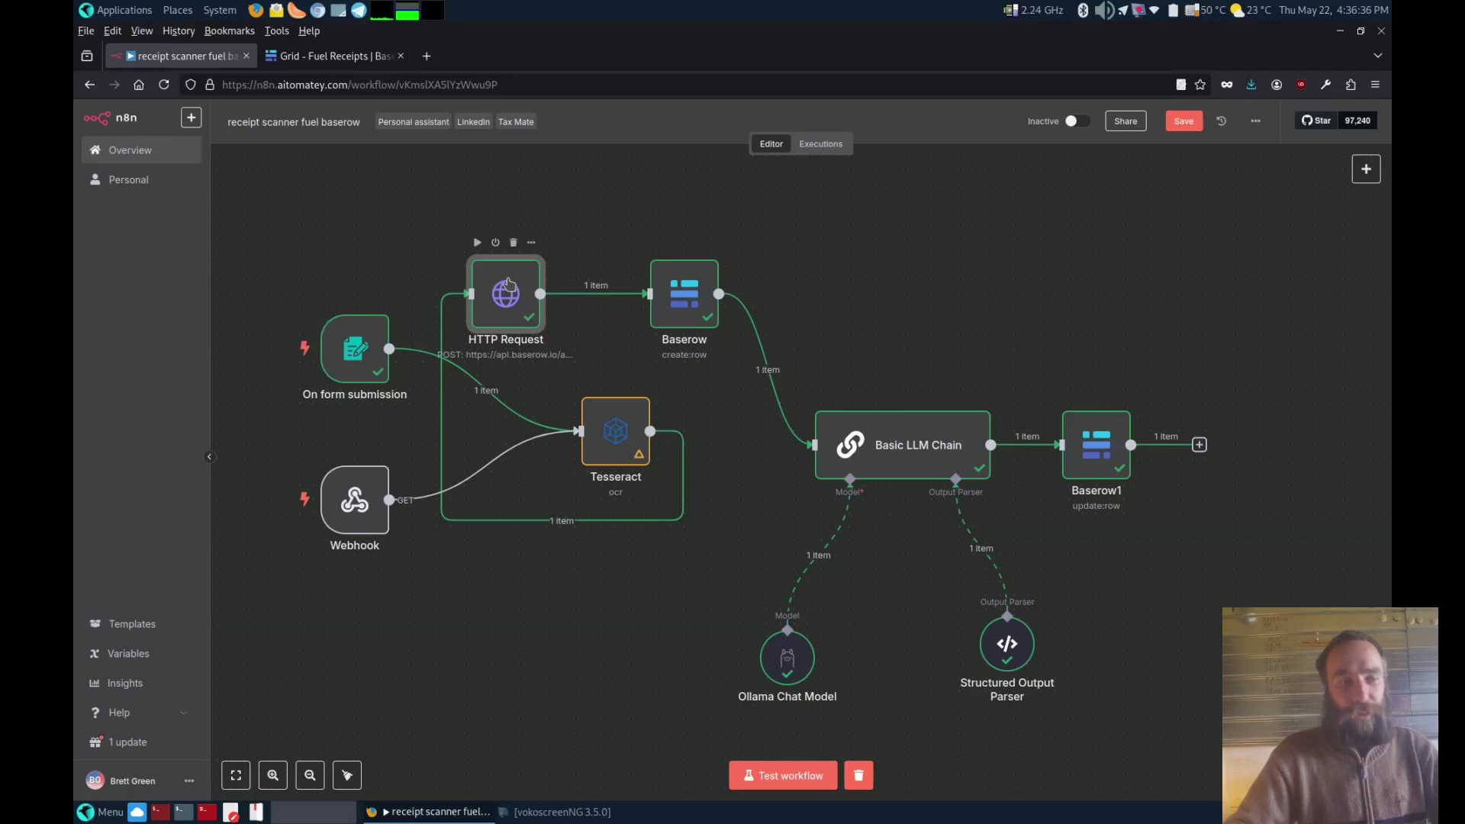
- Review how the Baserow create-row node fills the Date and image fields of the Fuel Receipts table, and return to the canvas
{"action": "double_click", "coordinate": [694, 298]}
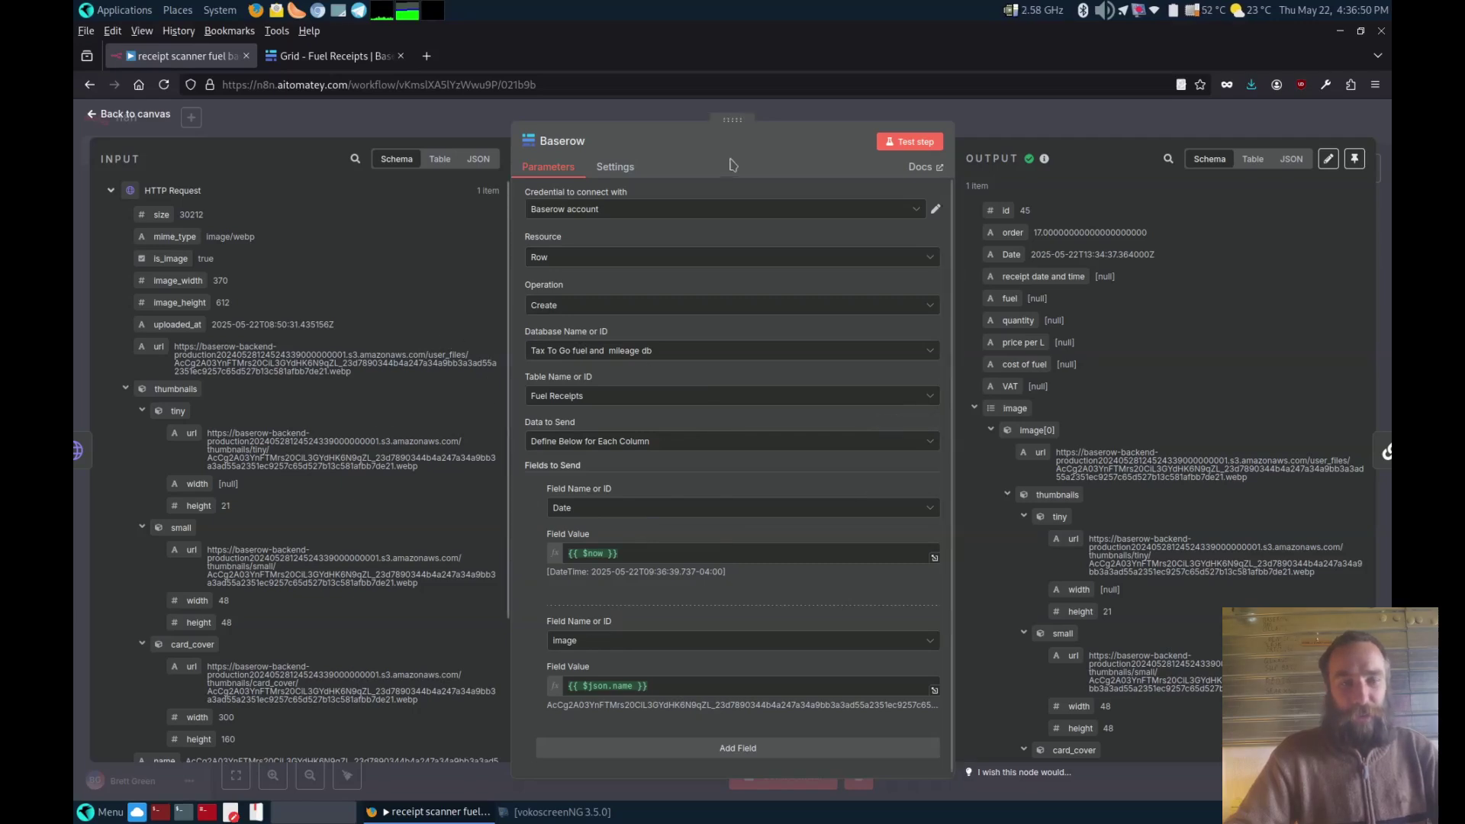
{"action": "left_click", "coordinate": [1008, 118]}
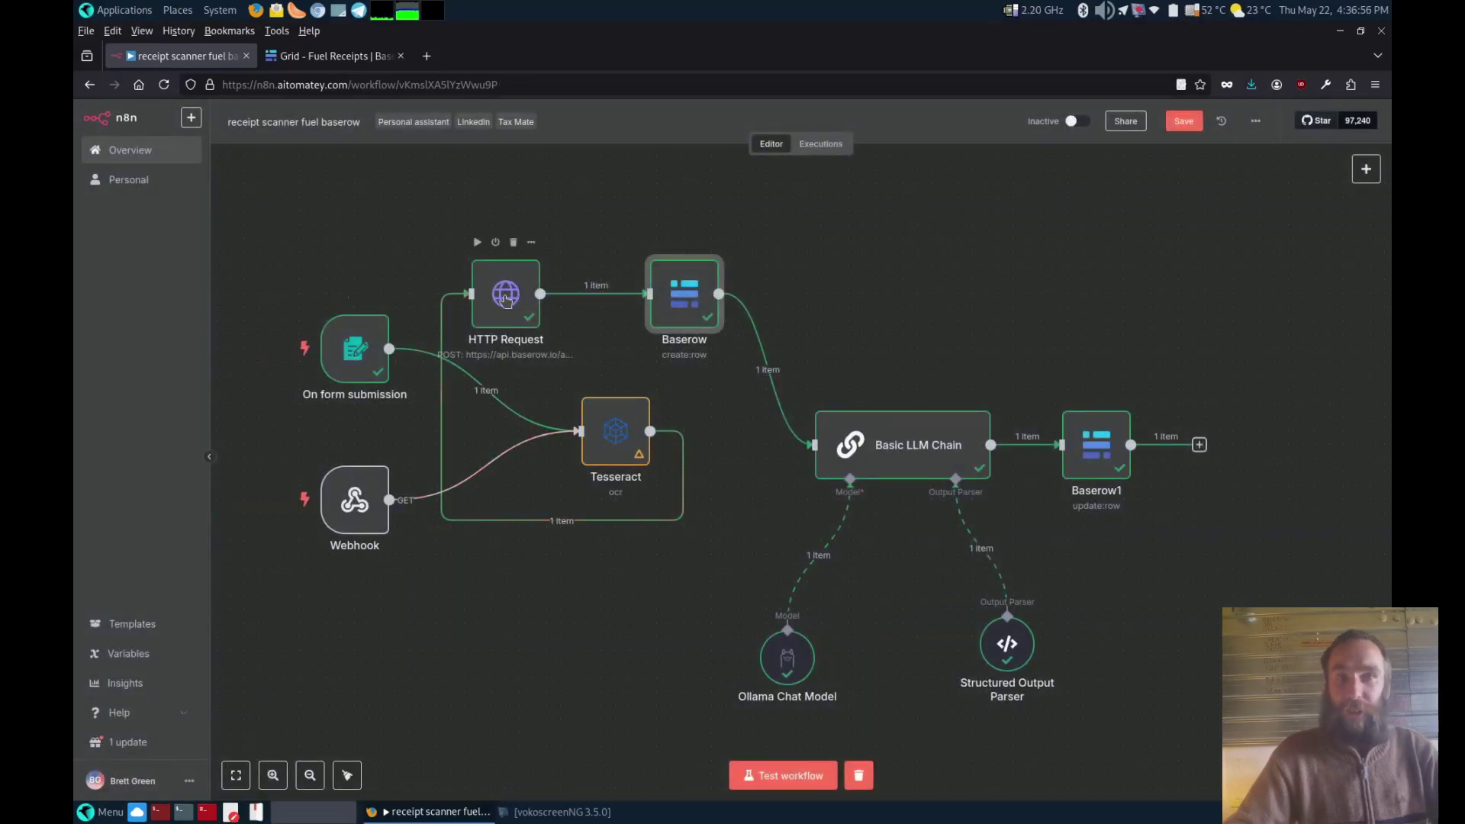
{"action": "double_click", "coordinate": [692, 295]}
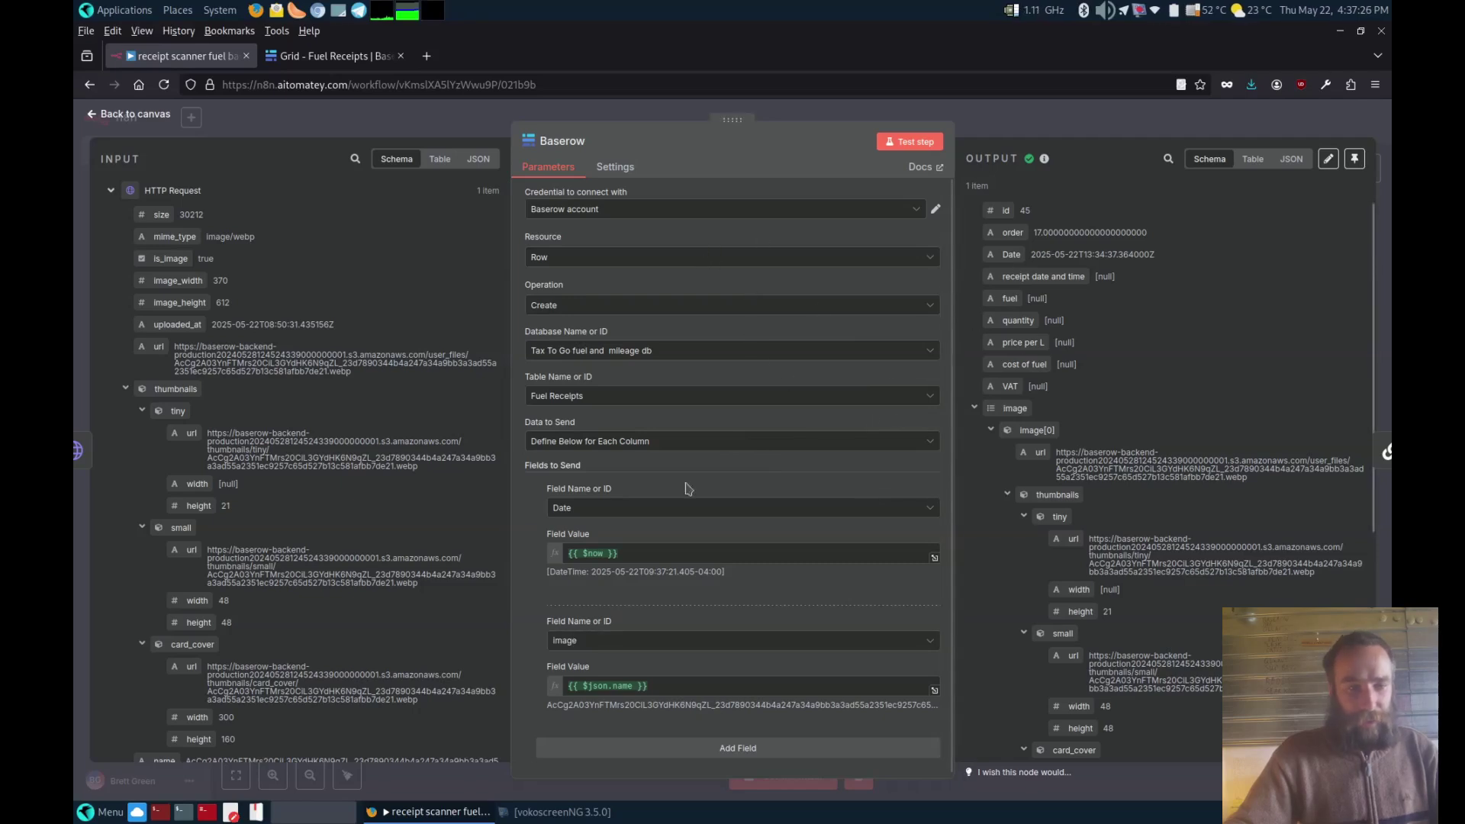
{"action": "scroll", "coordinate": [691, 504], "scroll_direction": "down", "scroll_amount": 1}
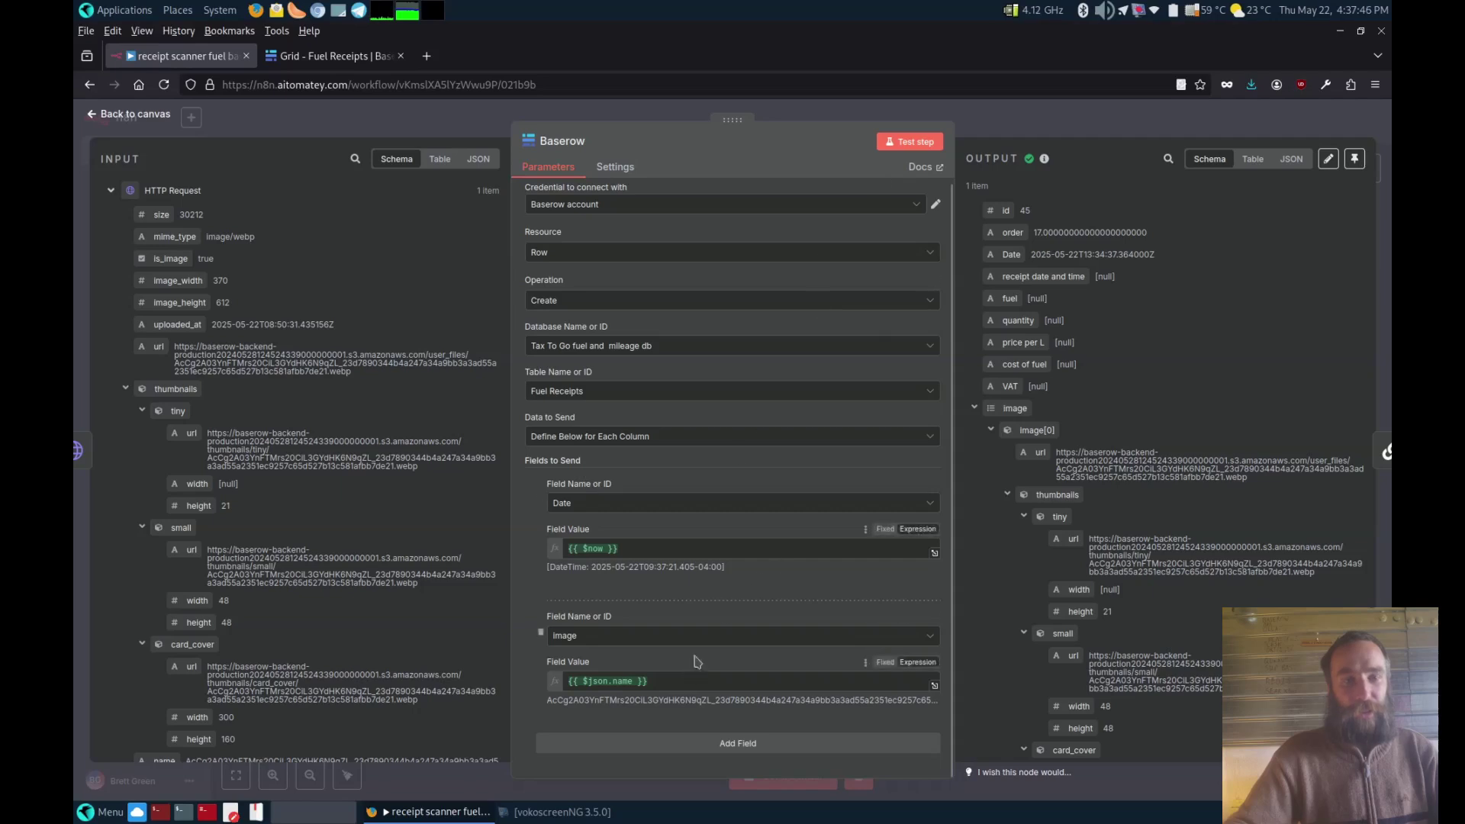
{"action": "left_click", "coordinate": [997, 122]}
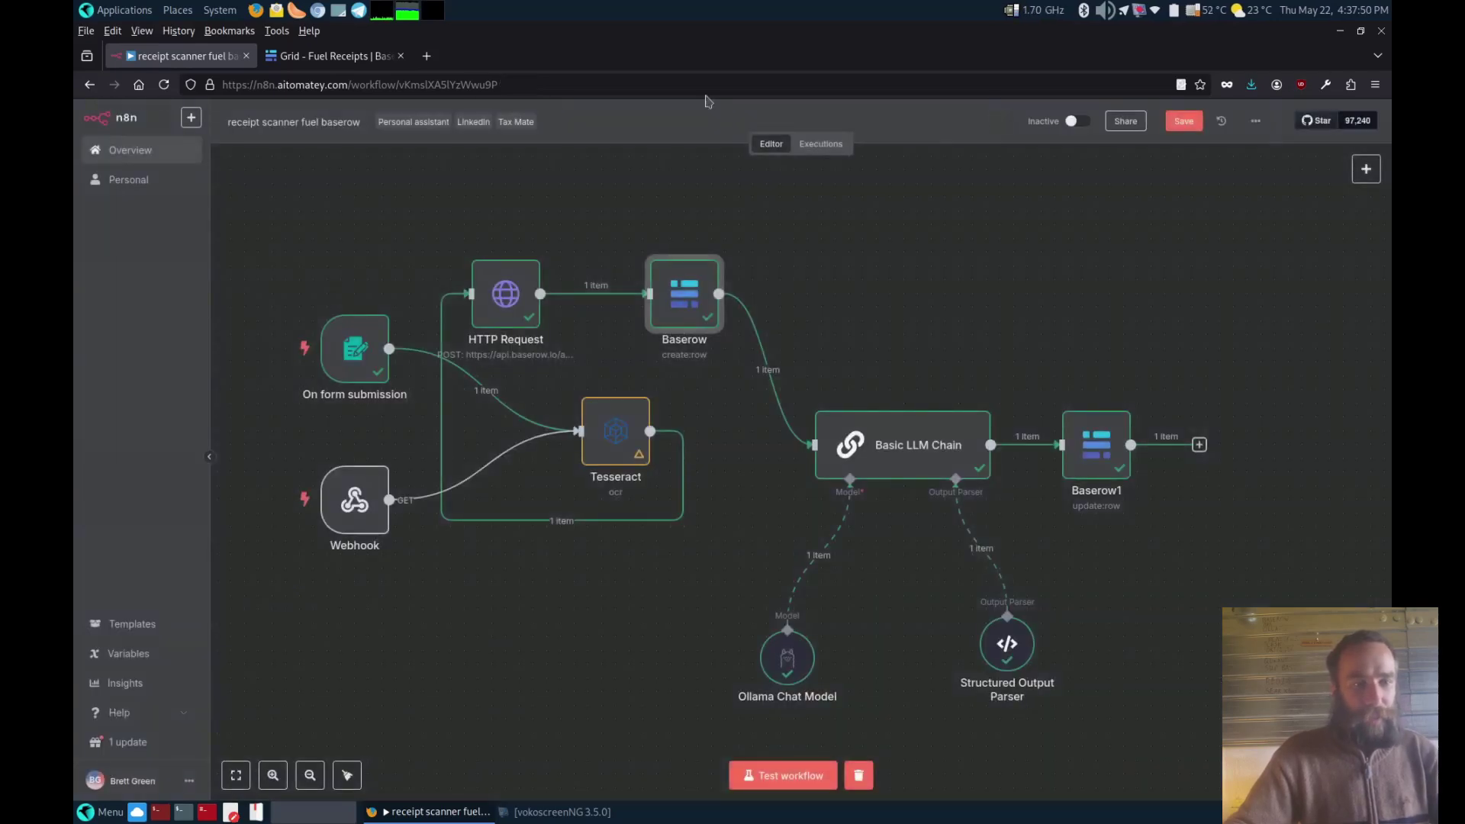
- Check the image and receipt columns in the Baserow Fuel Receipts grid, and return to the n8n workflow
{"action": "left_click", "coordinate": [336, 56]}
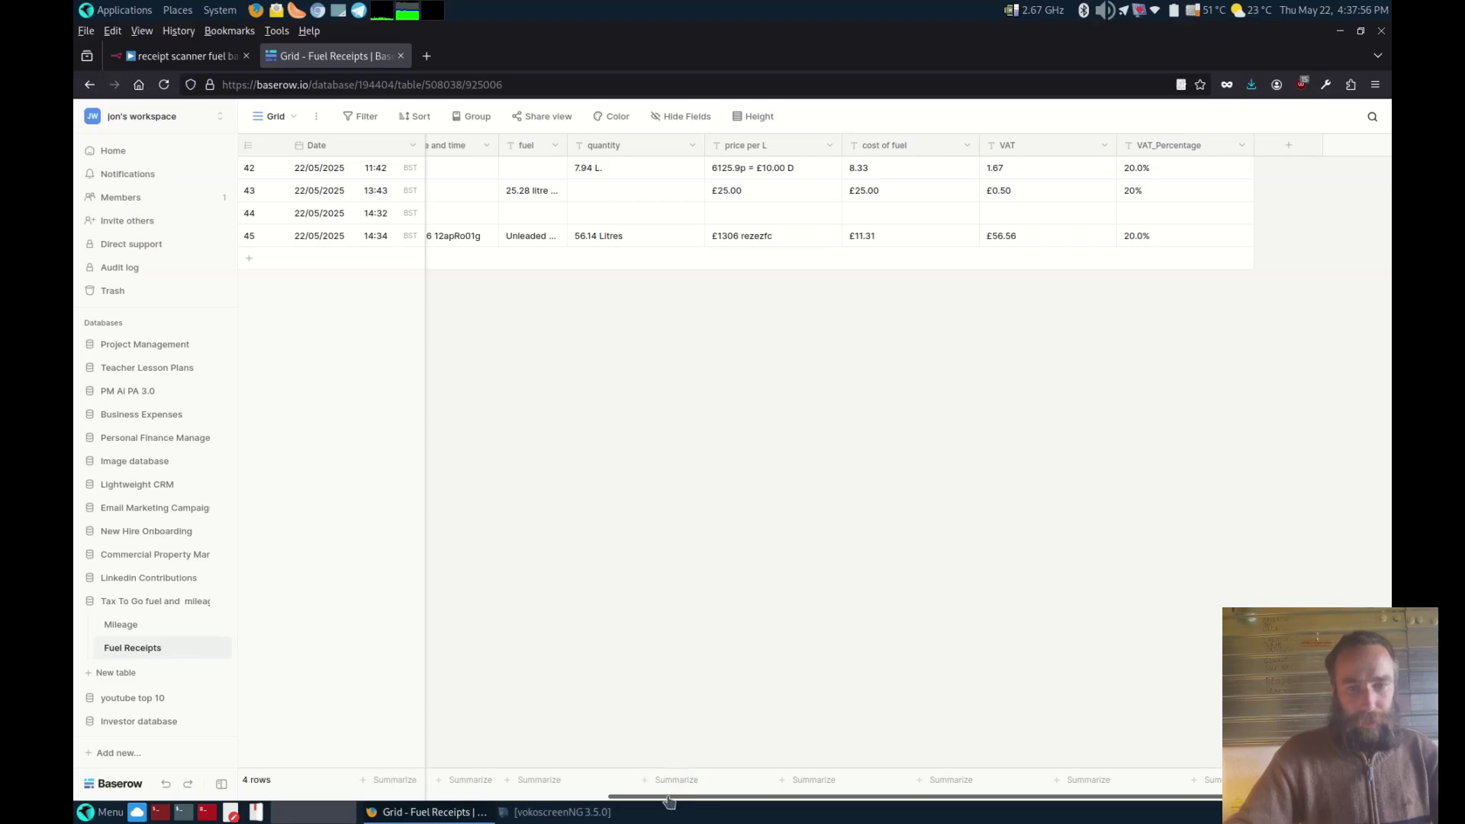
{"action": "left_click_drag", "start_coordinate": [668, 800], "coordinate": [444, 786]}
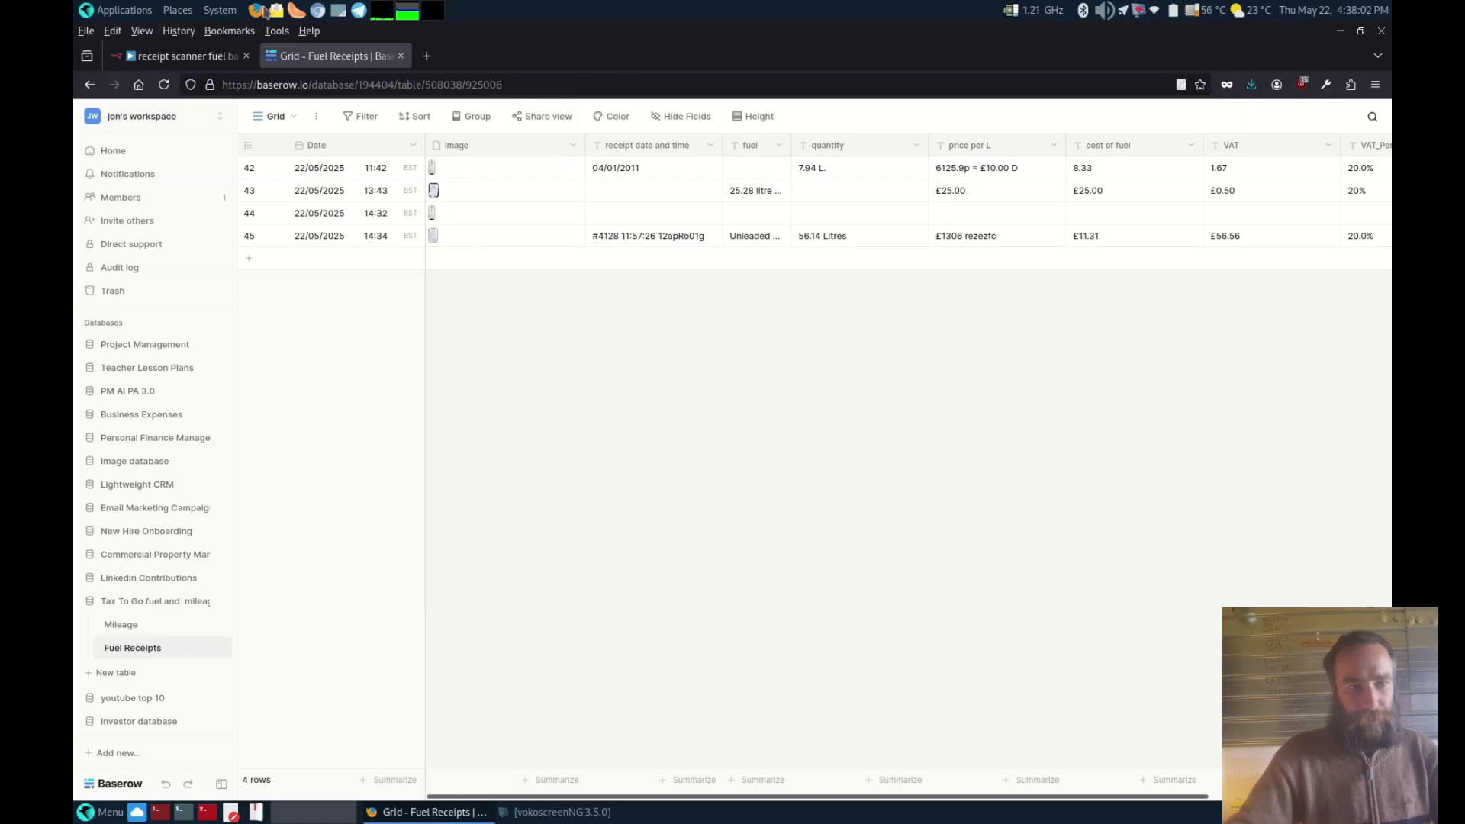
{"action": "left_click", "coordinate": [183, 56]}
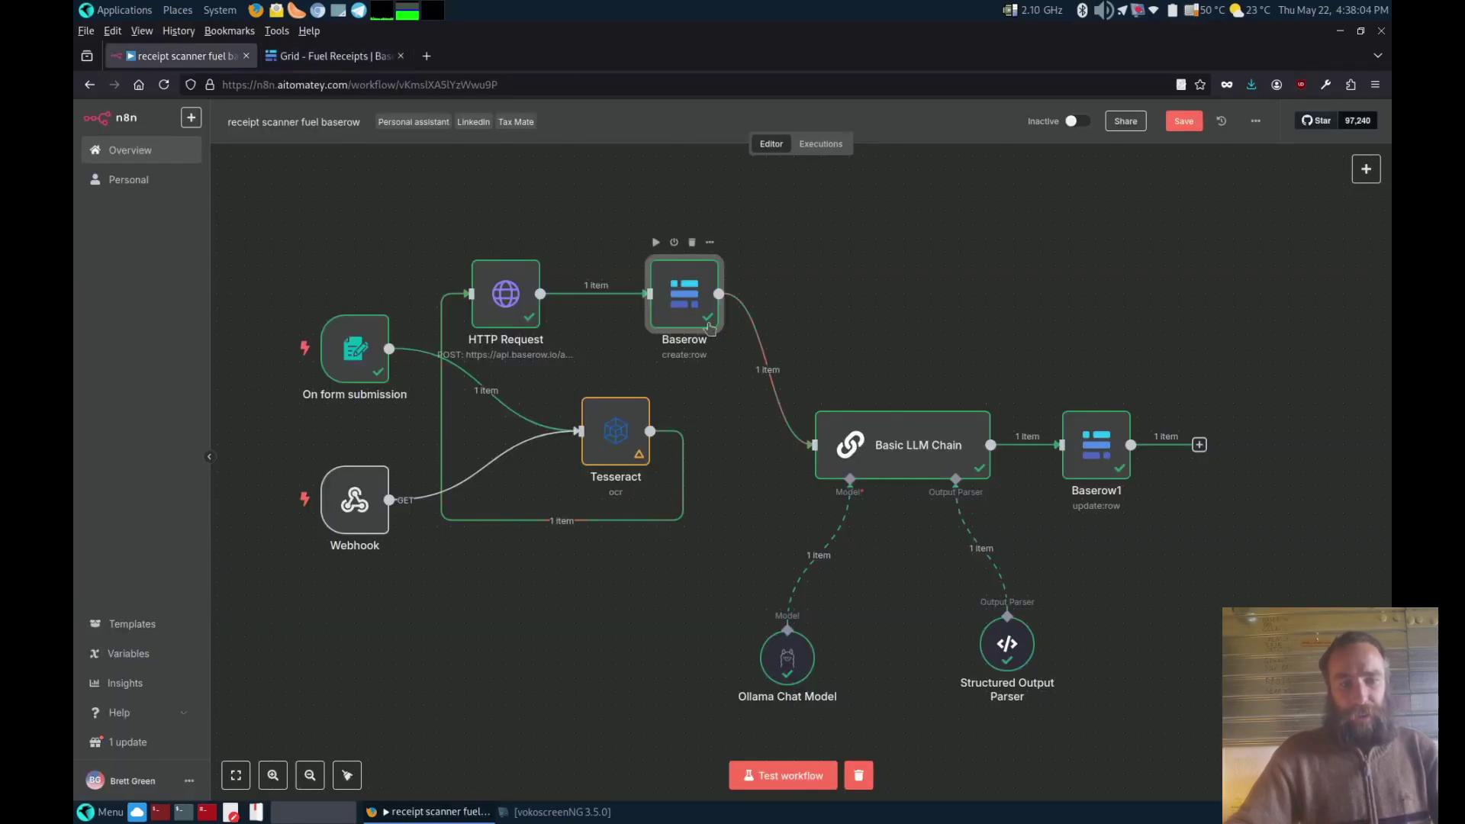
- Read the Basic LLM Chain's full system message and examine its structured receipt output, then close the node
{"action": "double_click", "coordinate": [893, 463]}
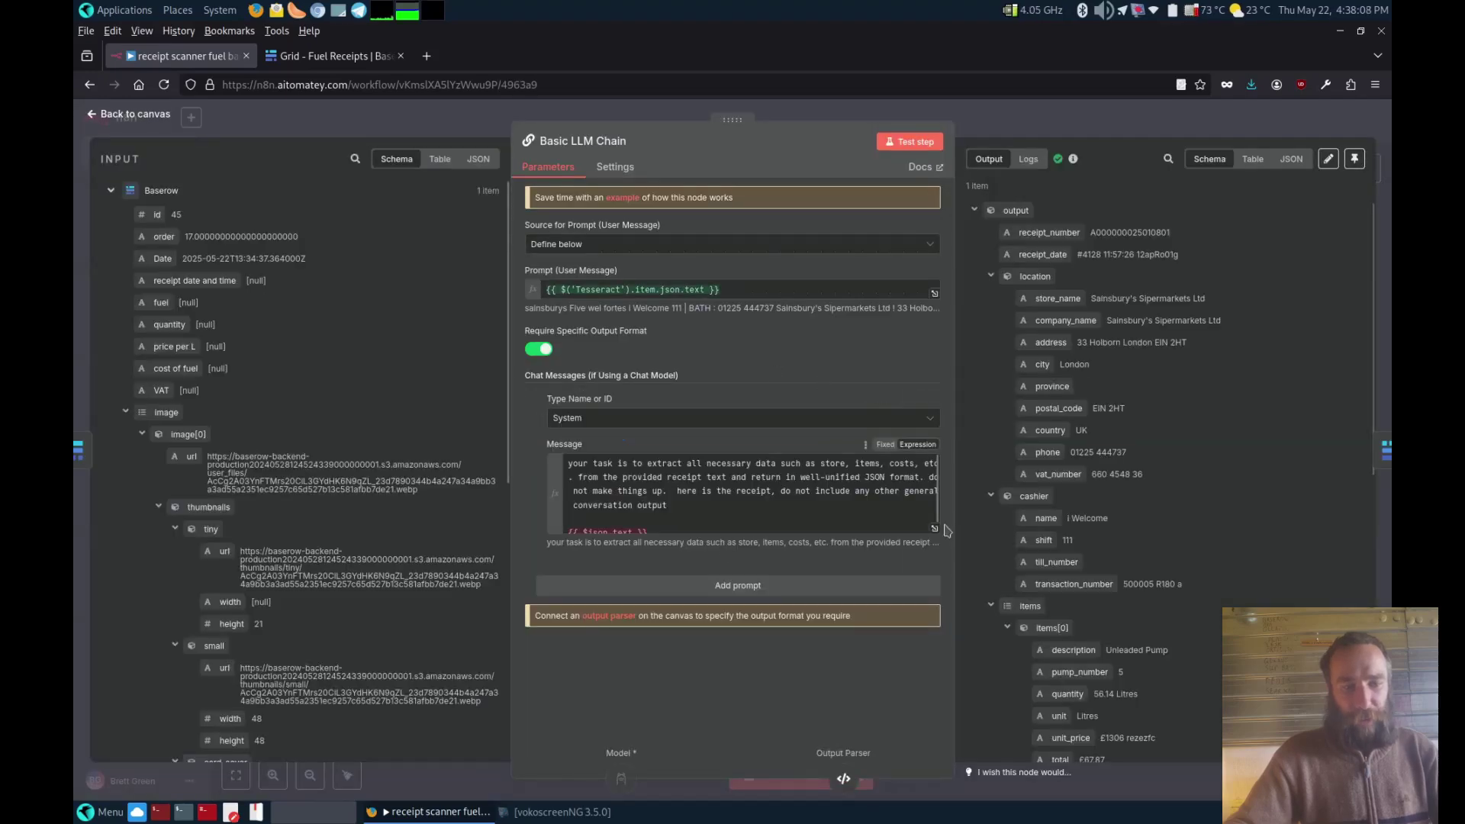
{"action": "left_click", "coordinate": [935, 531]}
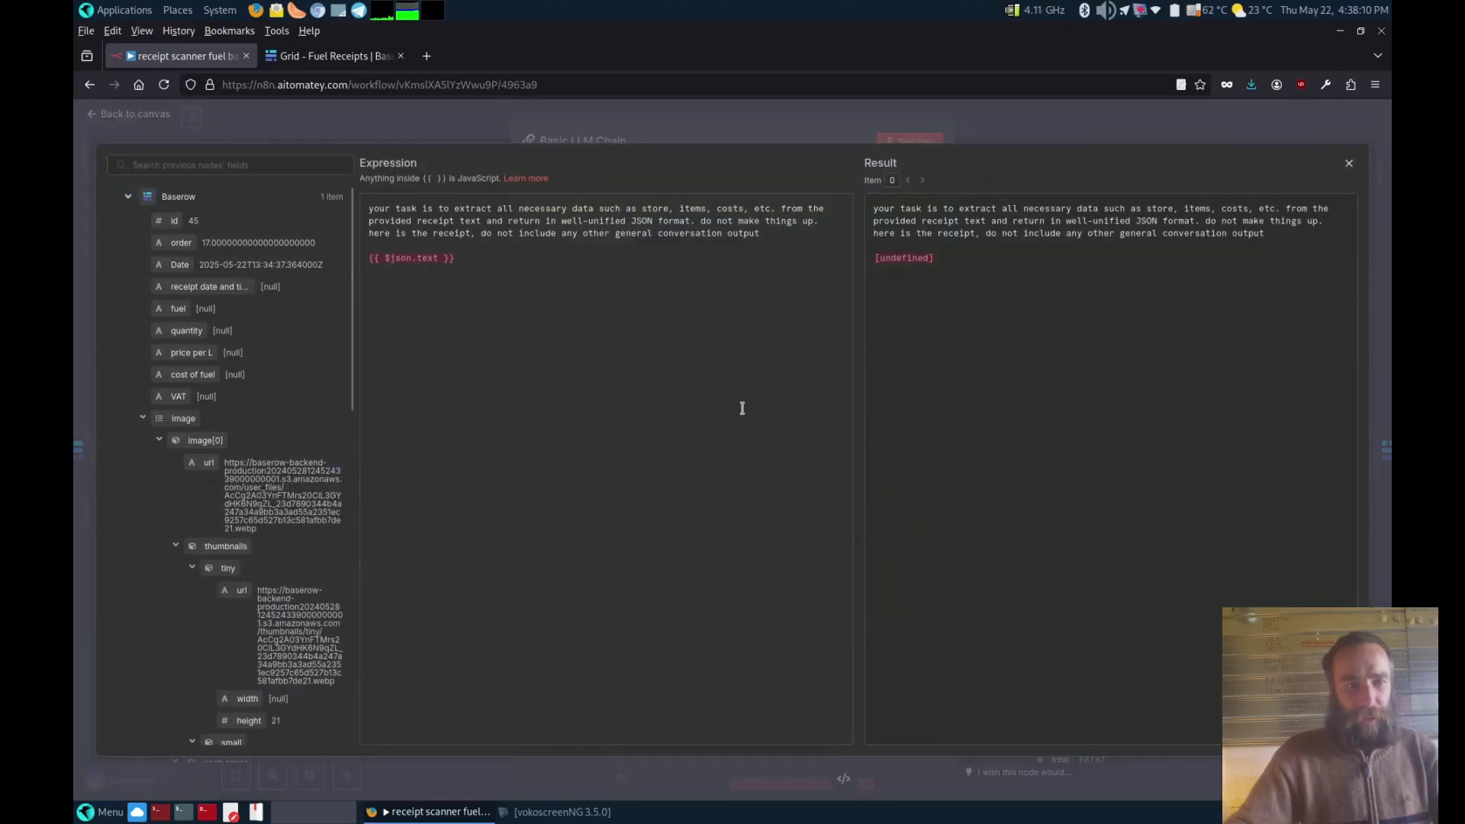
{"action": "left_click", "coordinate": [371, 235]}
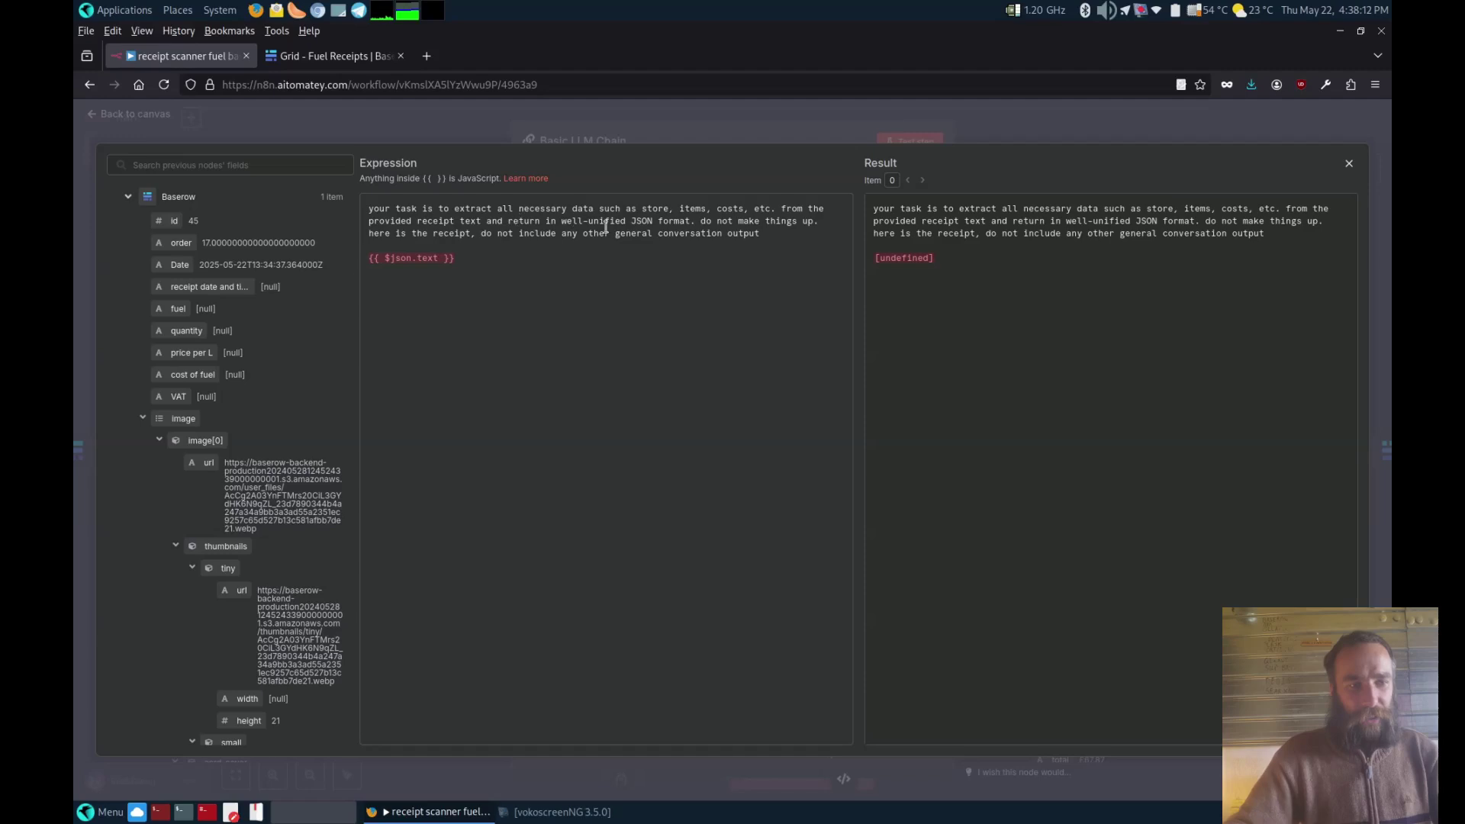
{"action": "left_click", "coordinate": [784, 108]}
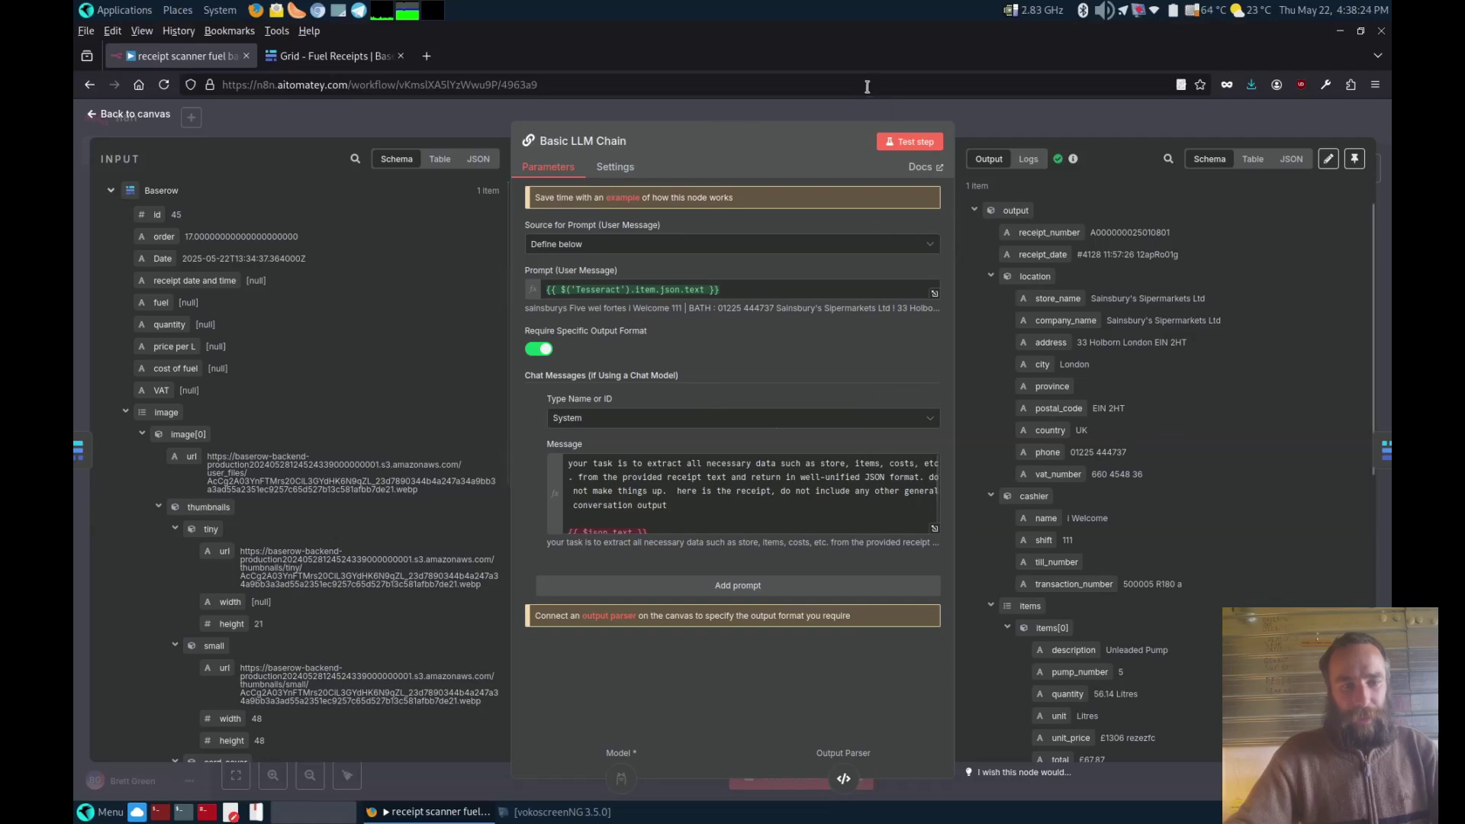
{"action": "scroll", "coordinate": [1104, 442], "scroll_direction": "down", "scroll_amount": 6}
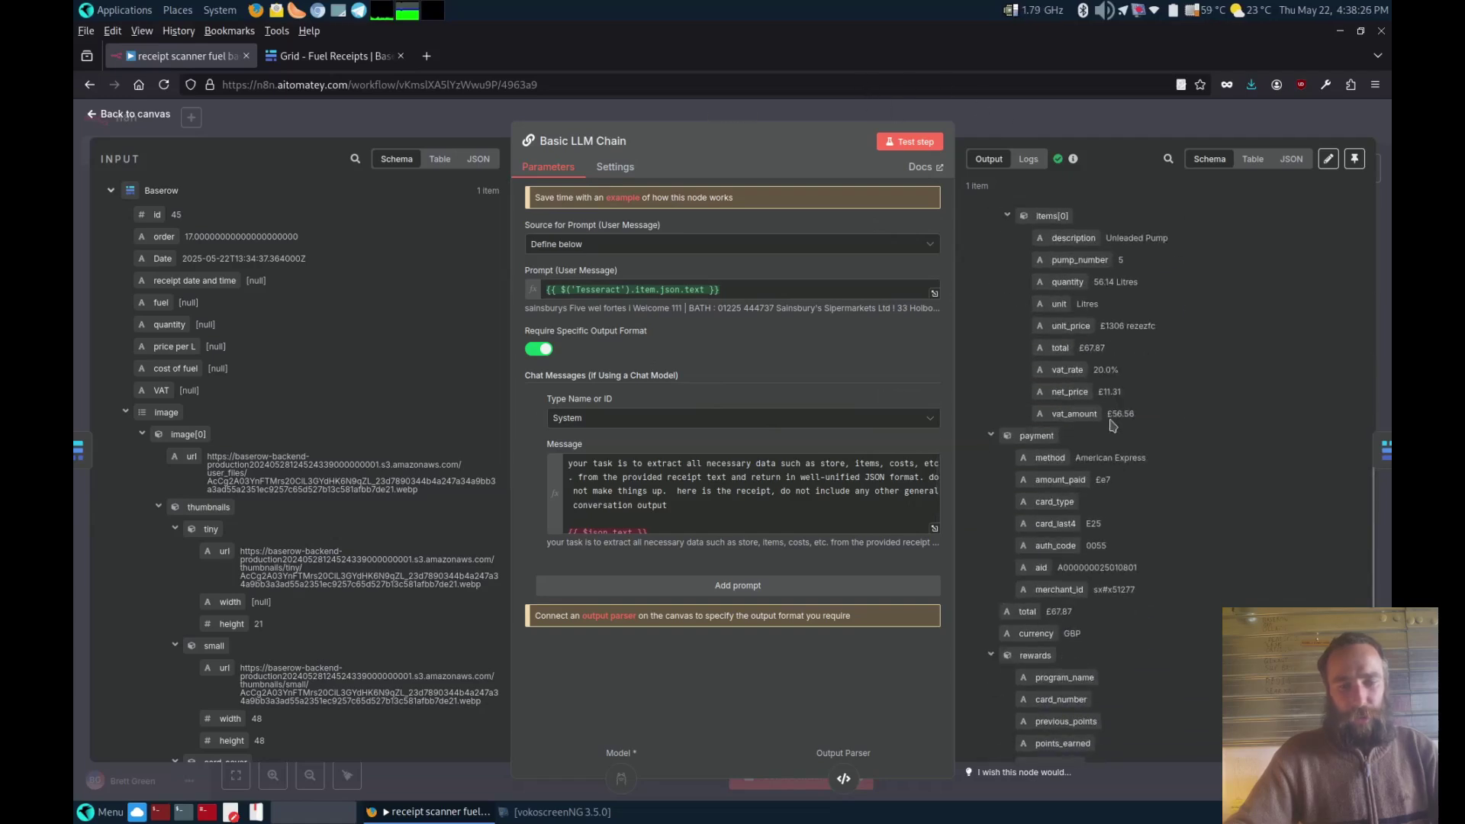
{"action": "left_click", "coordinate": [1014, 120]}
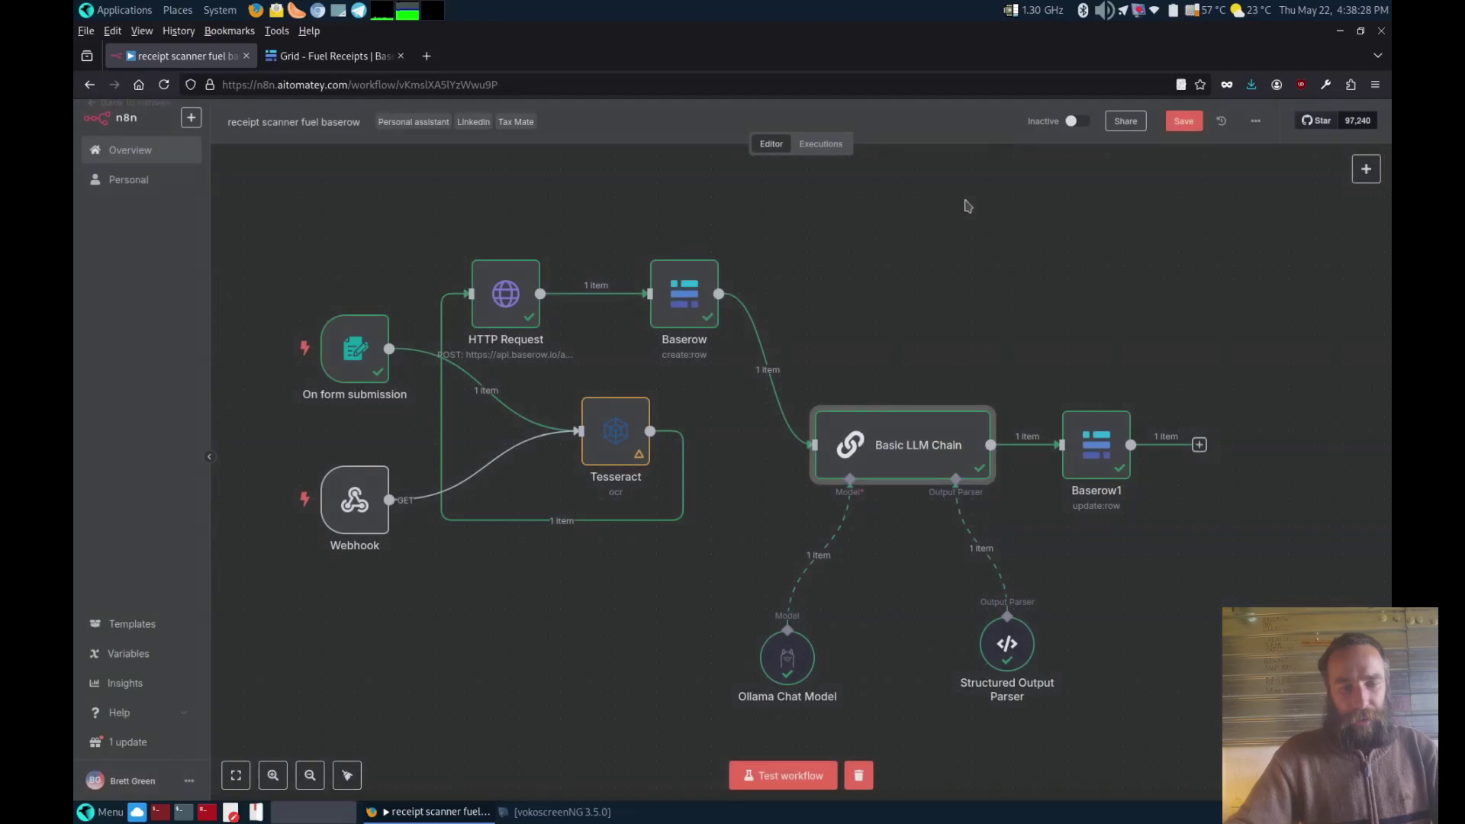
- Inspect the Basic LLM Chain's user prompt expression and its resolved Tesseract text in the expression editor, and return to the canvas
{"action": "mouse_move", "coordinate": [1008, 647]}
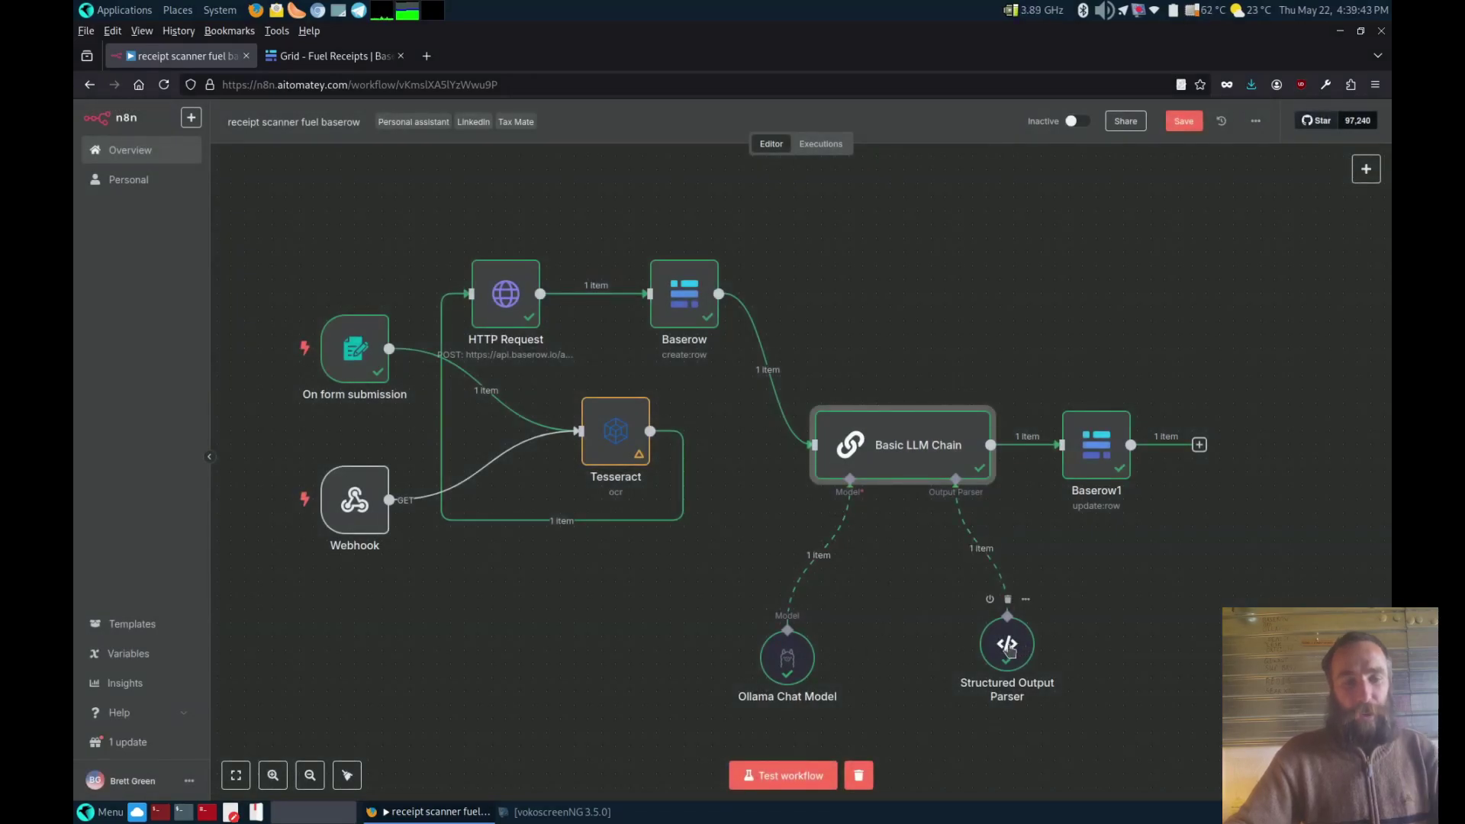
{"action": "double_click", "coordinate": [941, 454]}
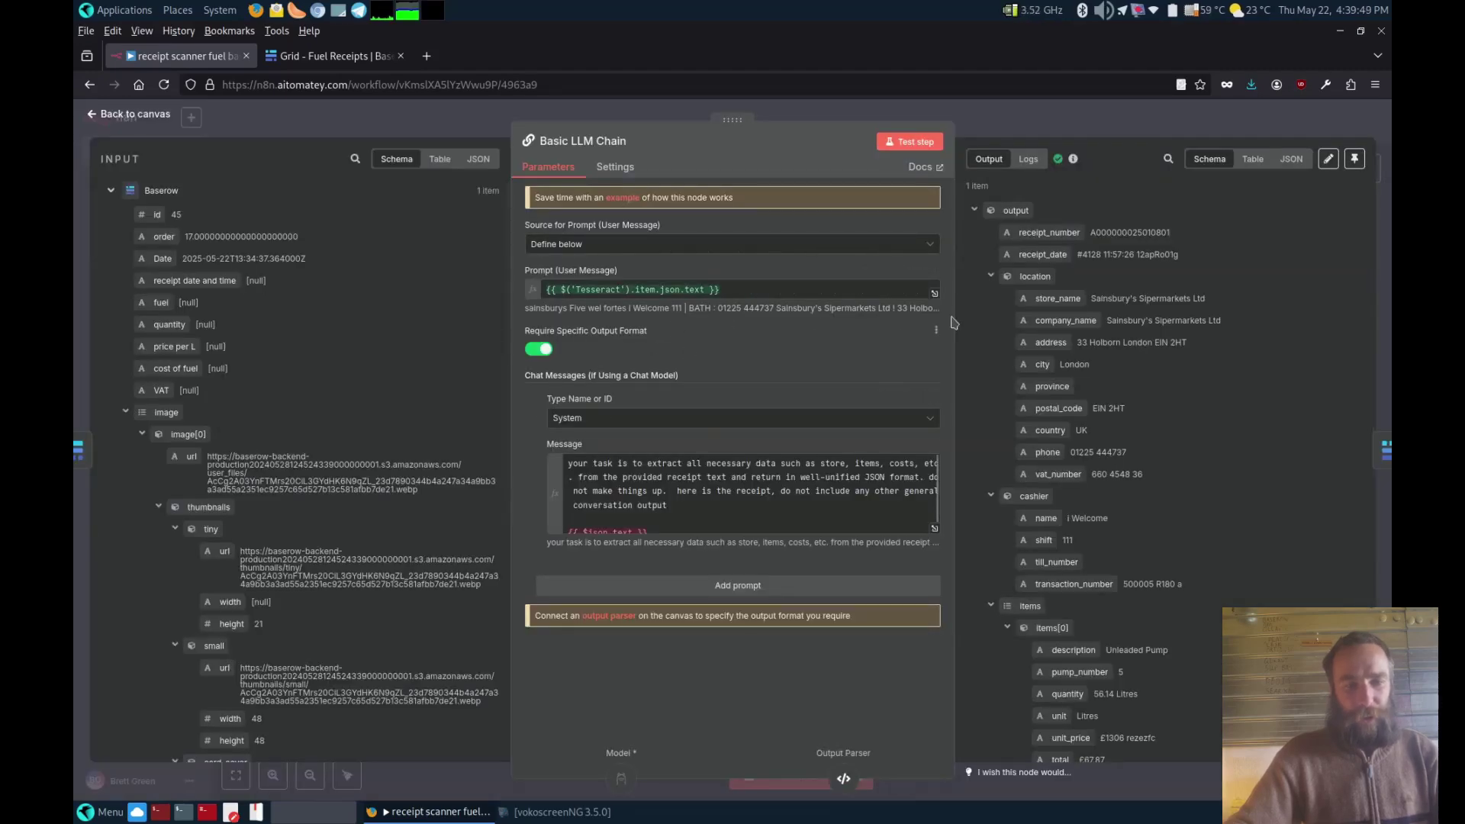
{"action": "left_click", "coordinate": [935, 295]}
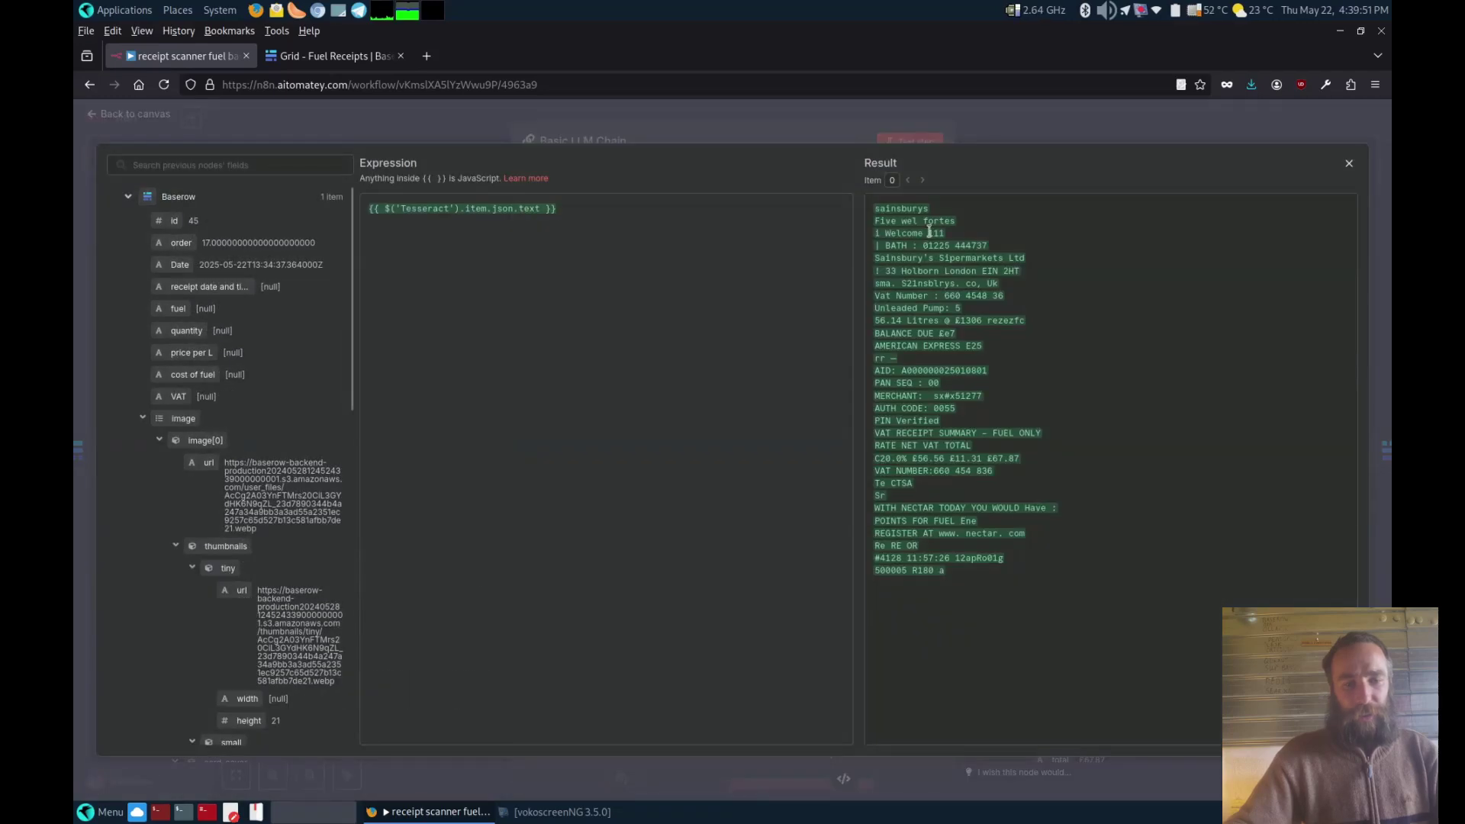
{"action": "left_click", "coordinate": [992, 126]}
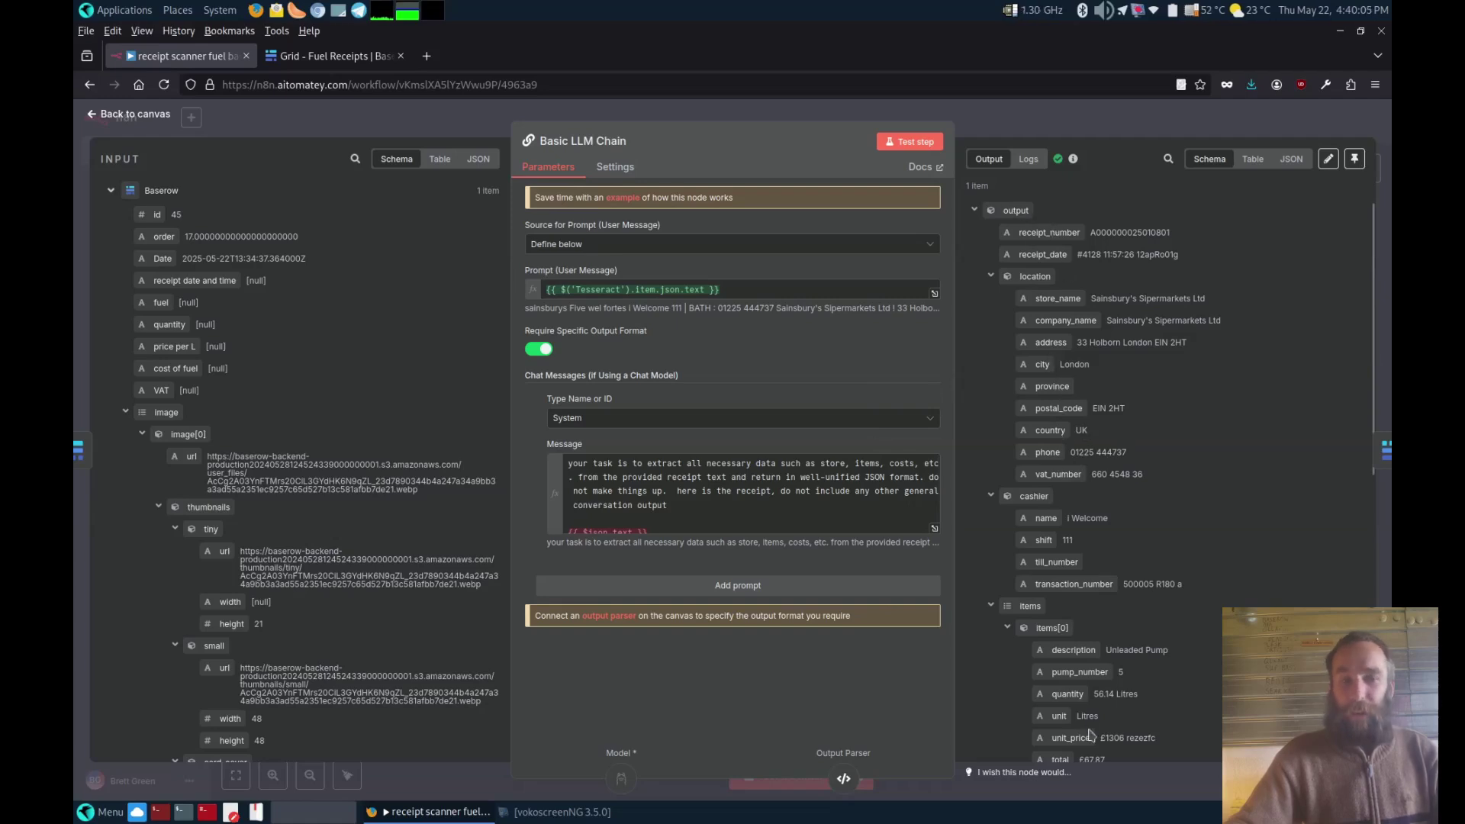
{"action": "left_click", "coordinate": [1019, 126]}
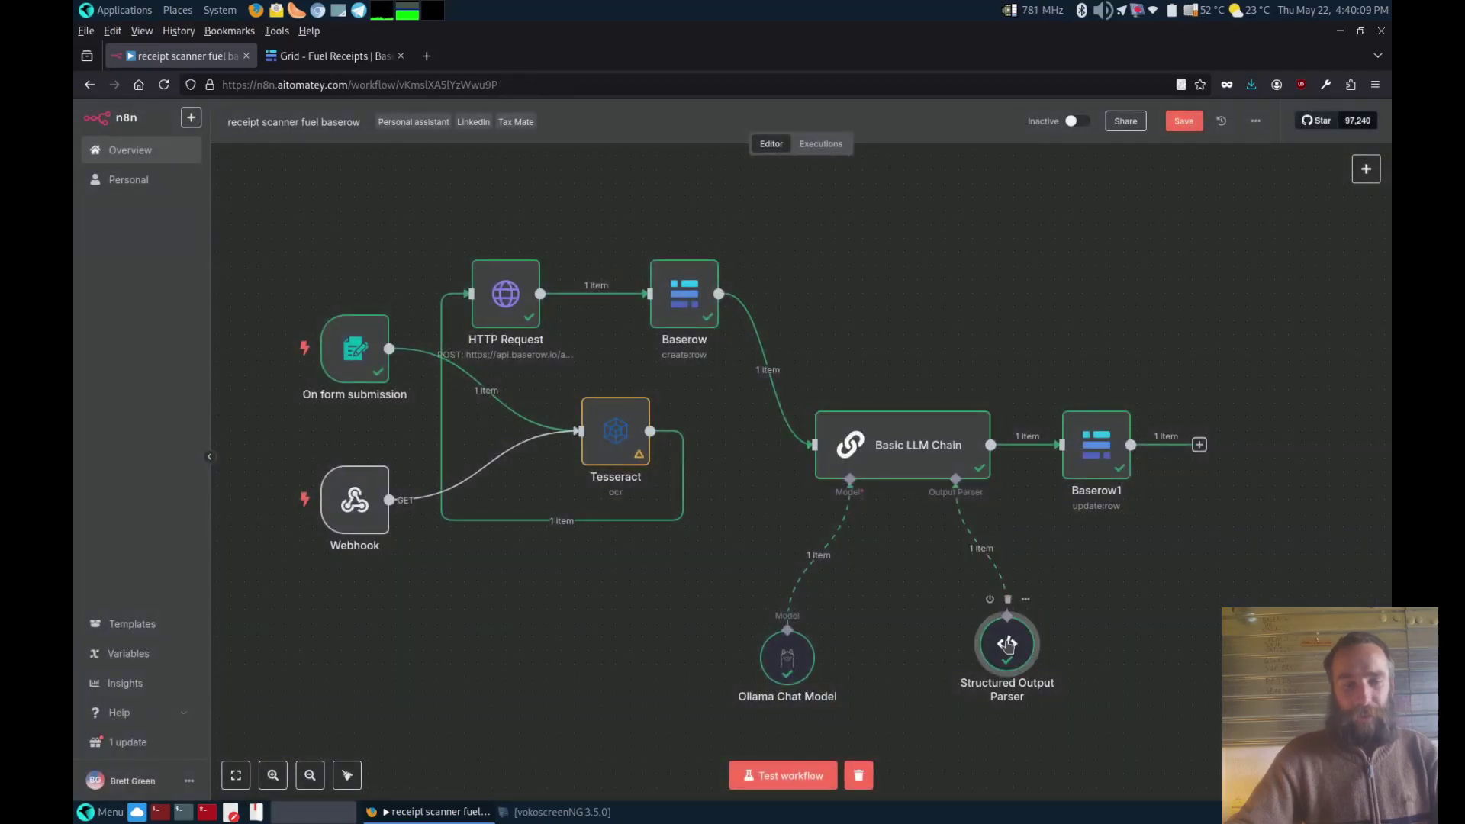
- Examine the JSON example that defines the receipt fields in the Structured Output Parser node, through to its end
{"action": "double_click", "coordinate": [1007, 645]}
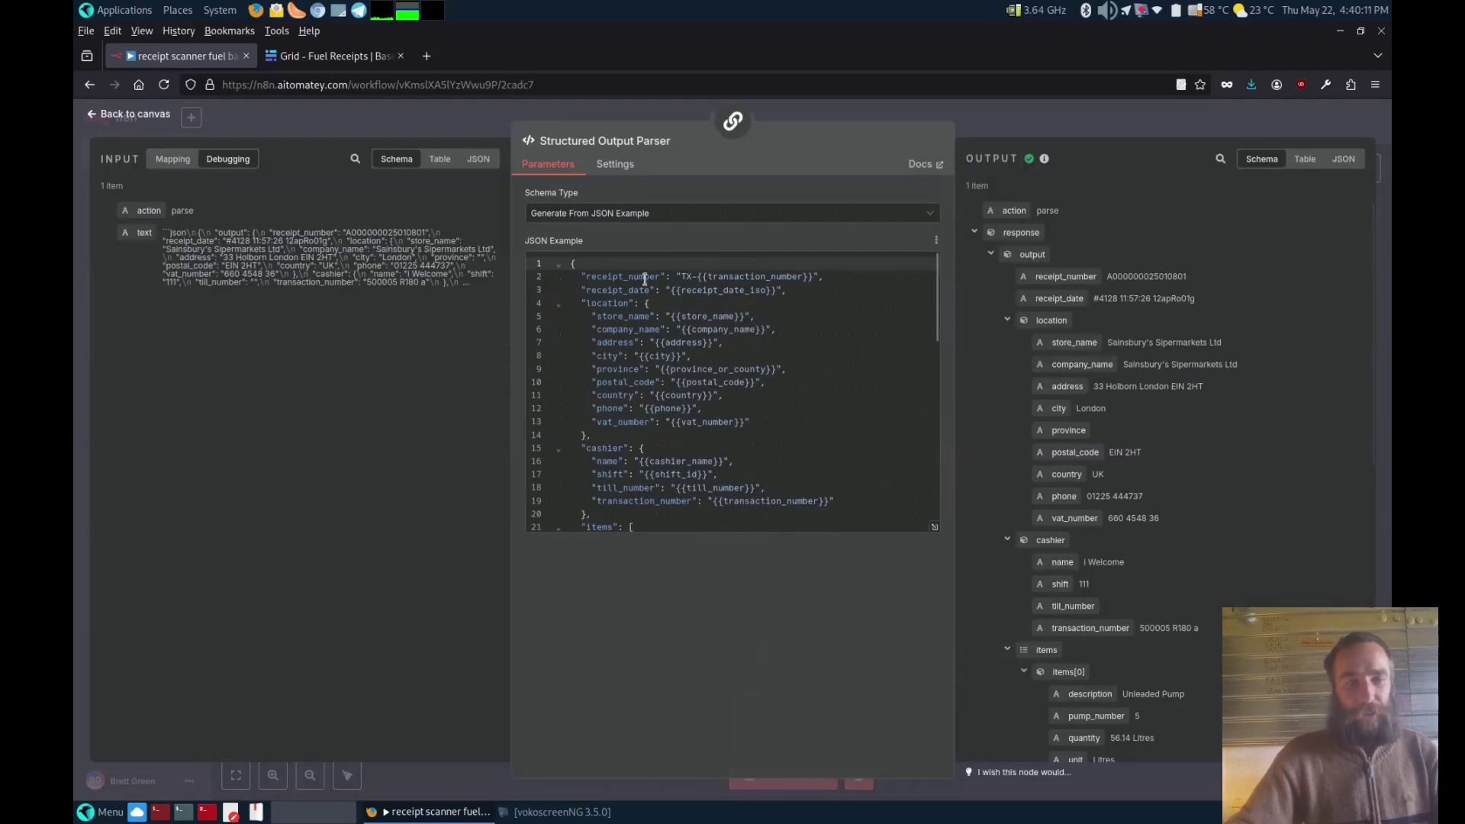
{"action": "scroll", "coordinate": [695, 357], "scroll_direction": "down", "scroll_amount": 10}
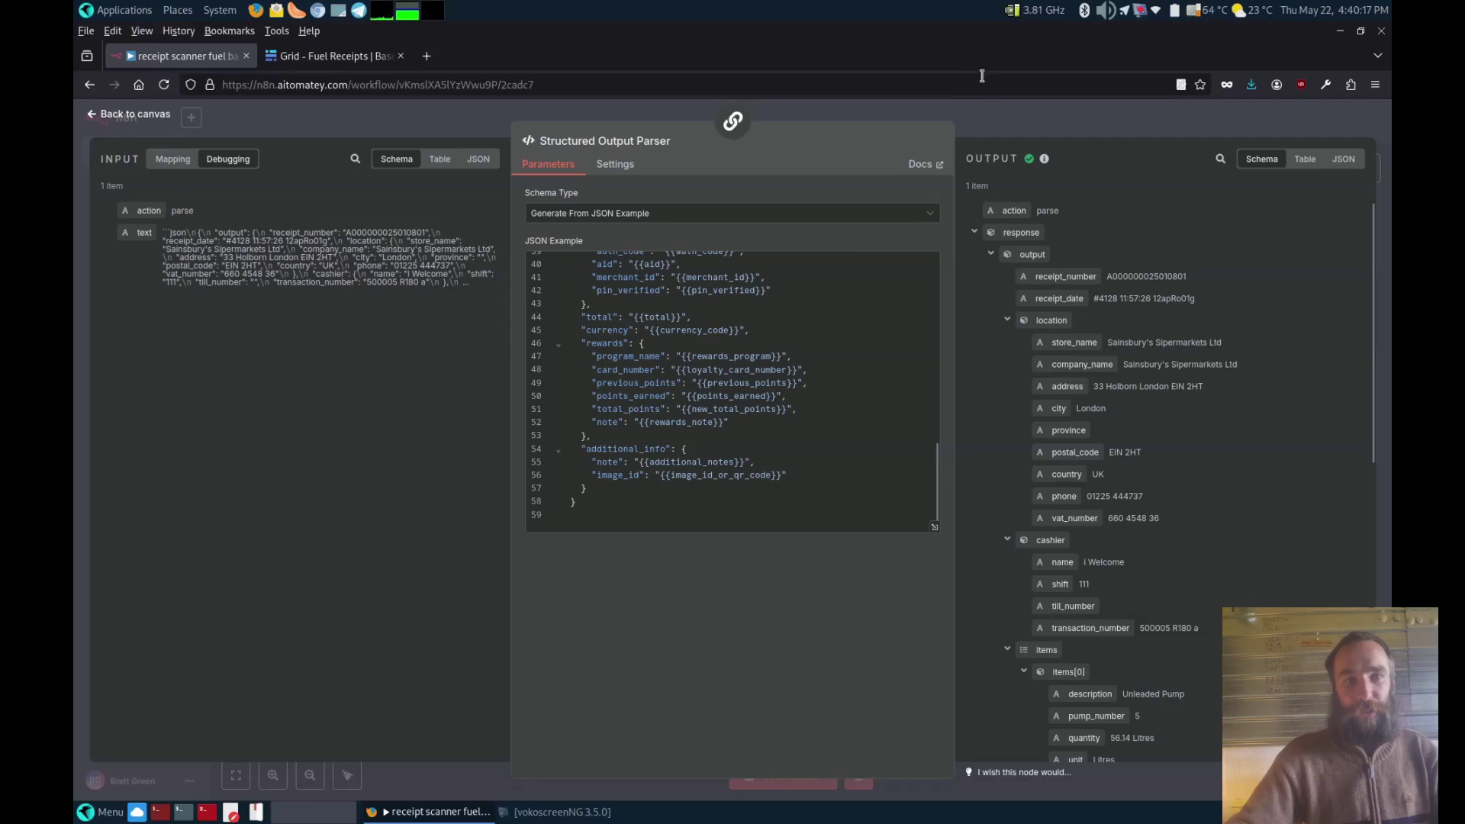
{"action": "left_click", "coordinate": [1012, 126]}
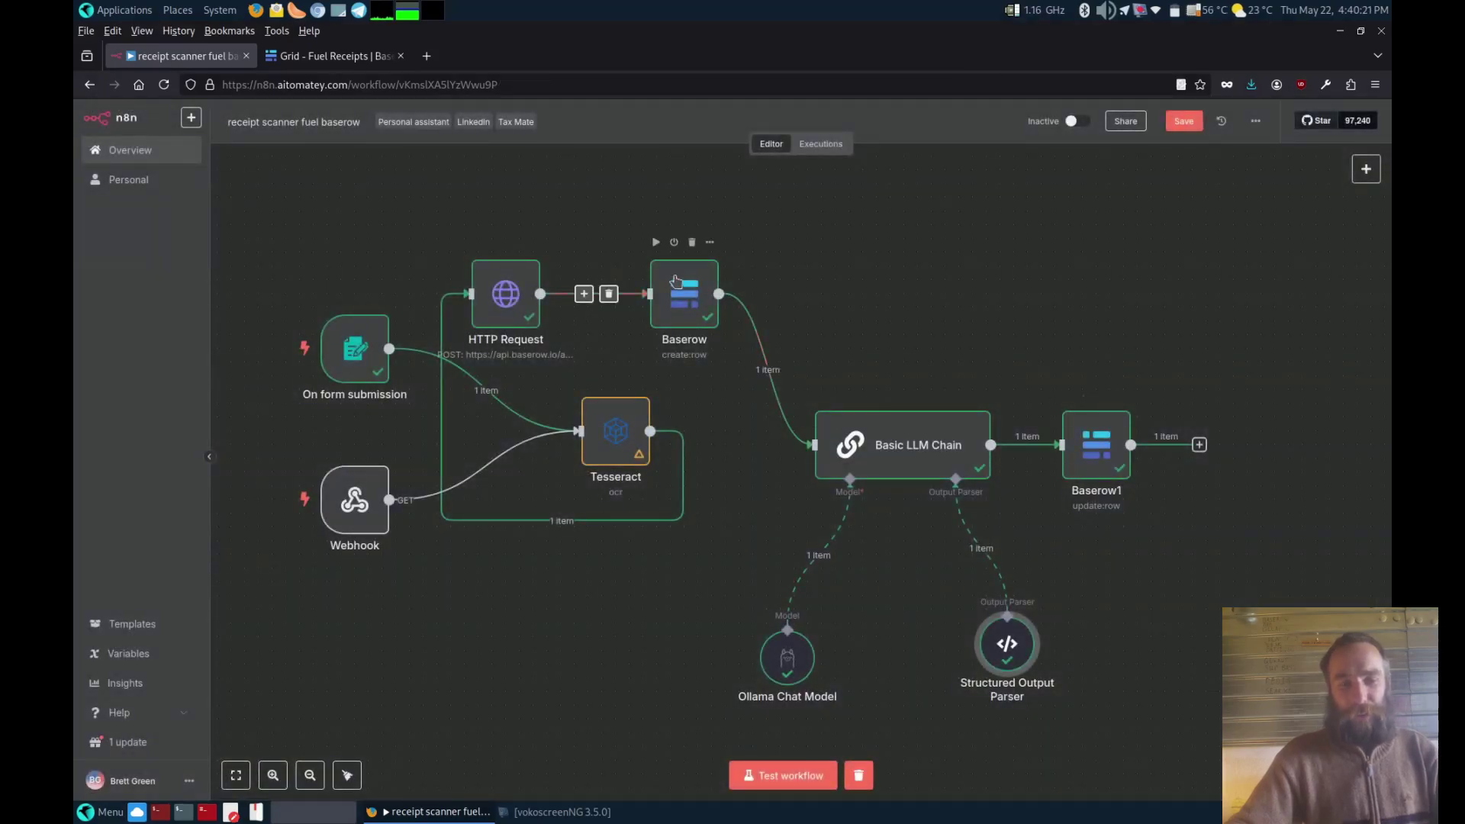
{"action": "double_click", "coordinate": [1005, 652]}
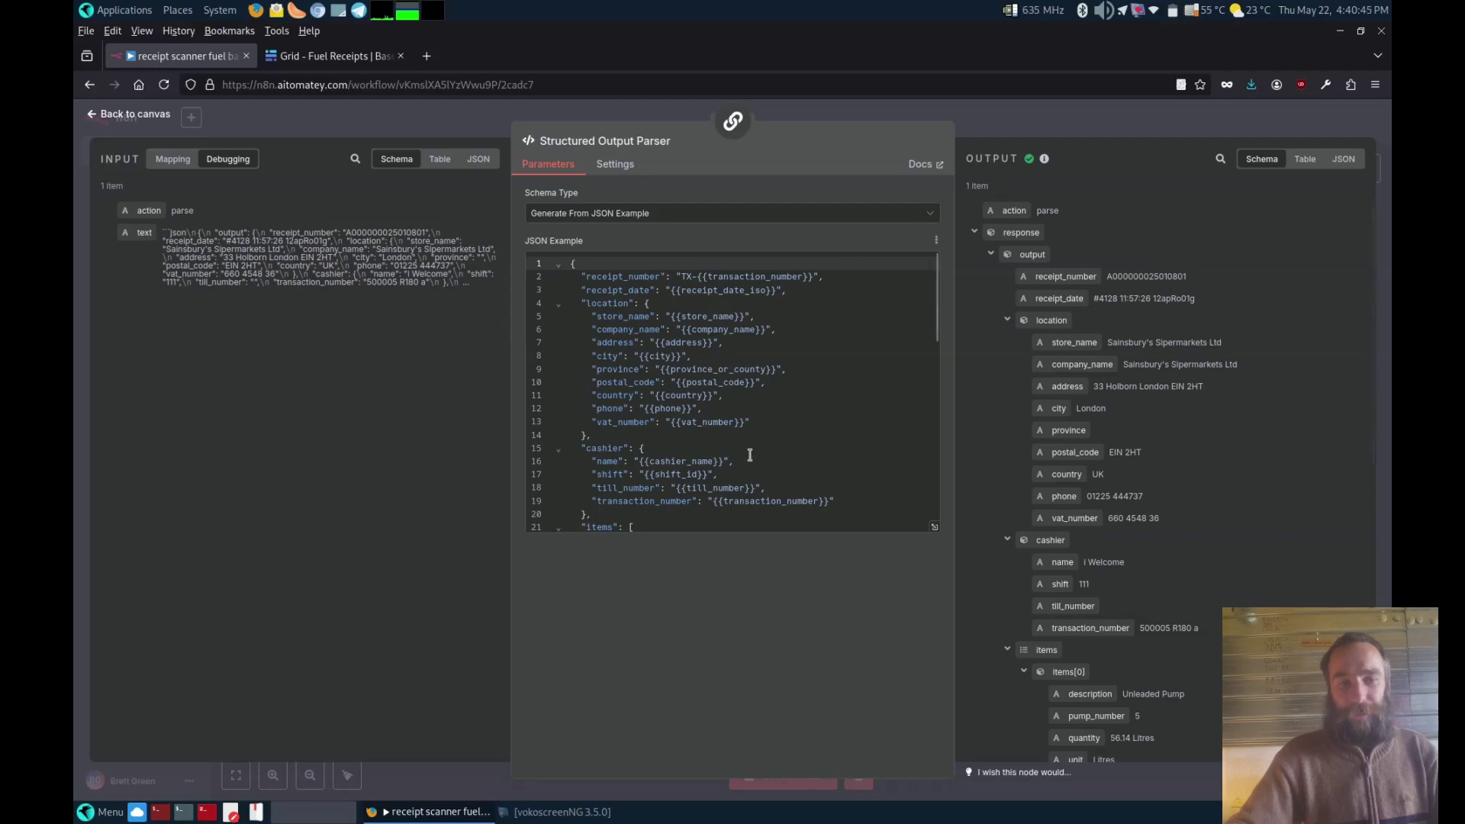
- Leave the Structured Output Parser and check the Baserow1 node's field mappings against the LLM chain's input data, then return to the canvas
{"action": "left_click", "coordinate": [1015, 132]}
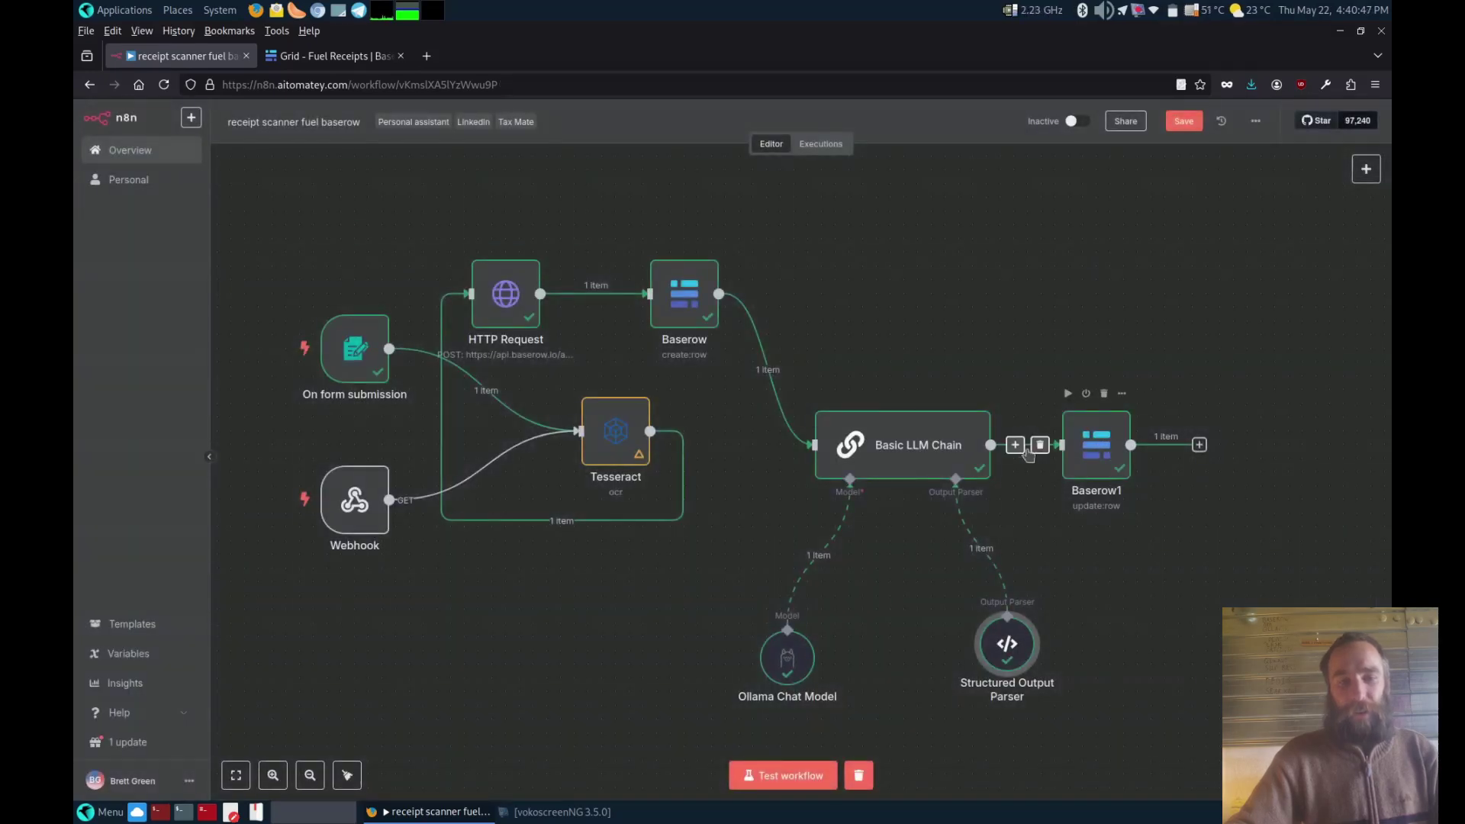
{"action": "double_click", "coordinate": [1097, 455]}
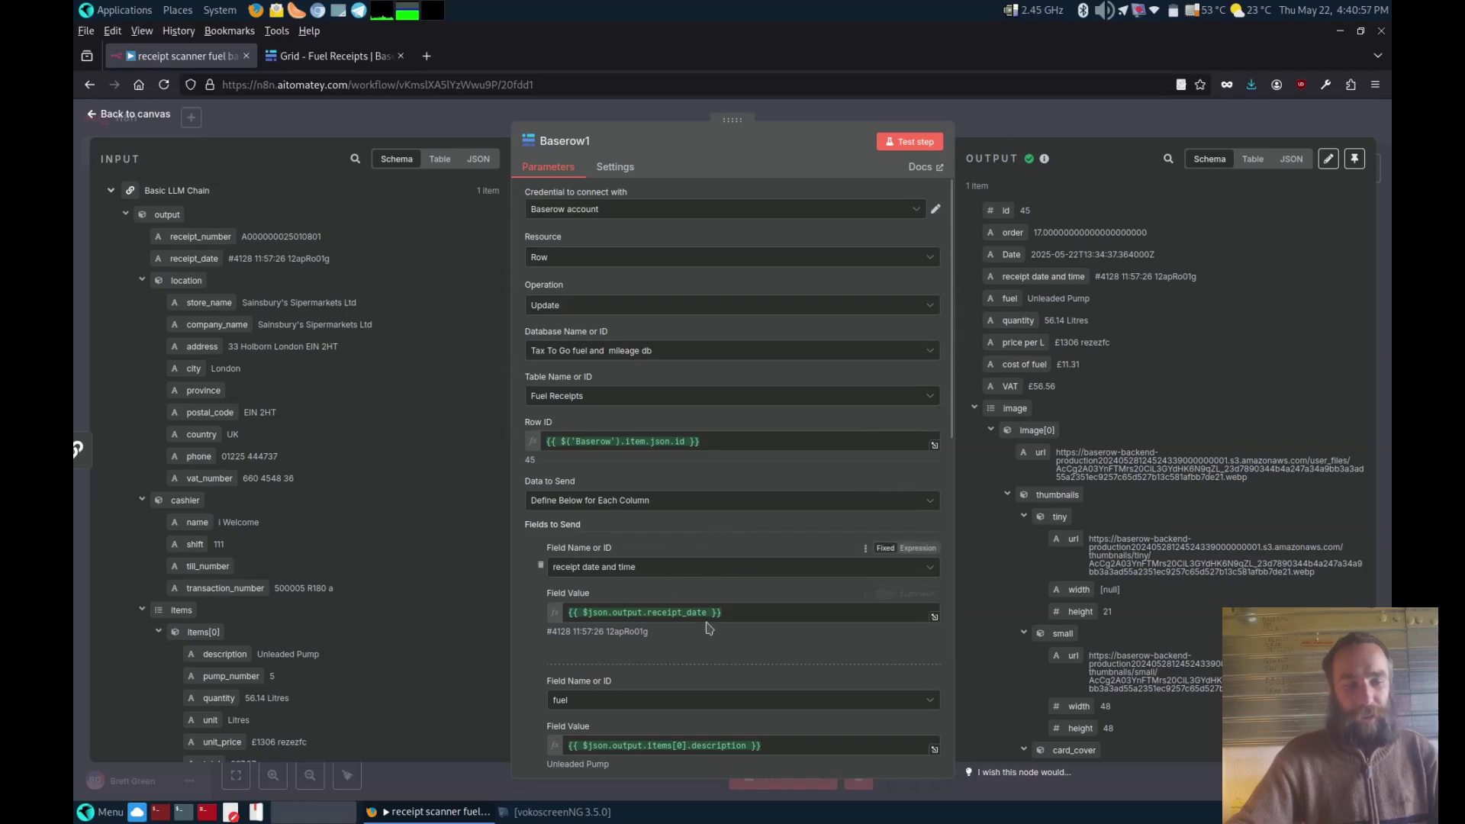
{"action": "scroll", "coordinate": [790, 508], "scroll_direction": "down", "scroll_amount": 10}
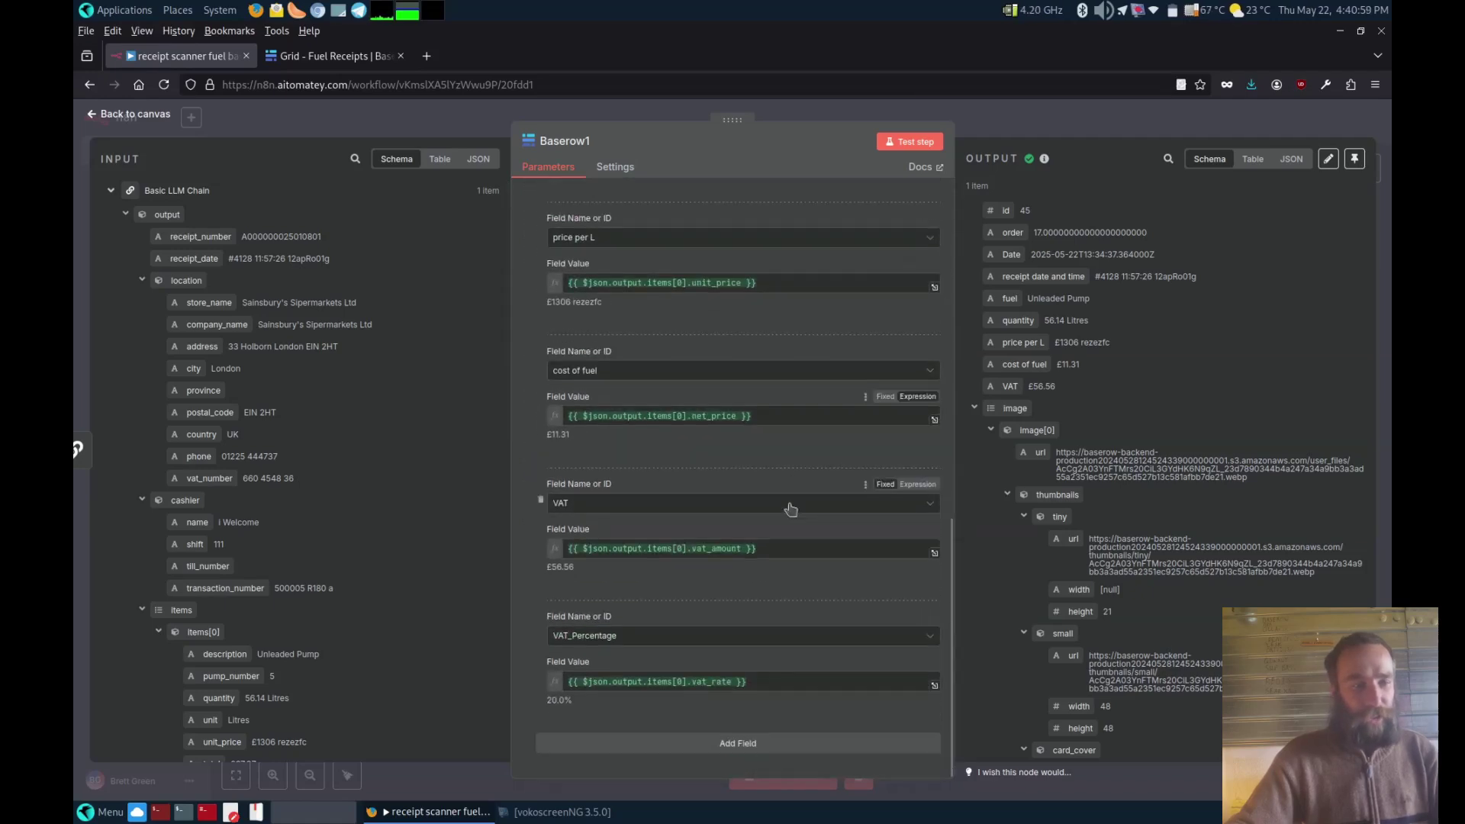
{"action": "scroll", "coordinate": [330, 328], "scroll_direction": "down", "scroll_amount": 6}
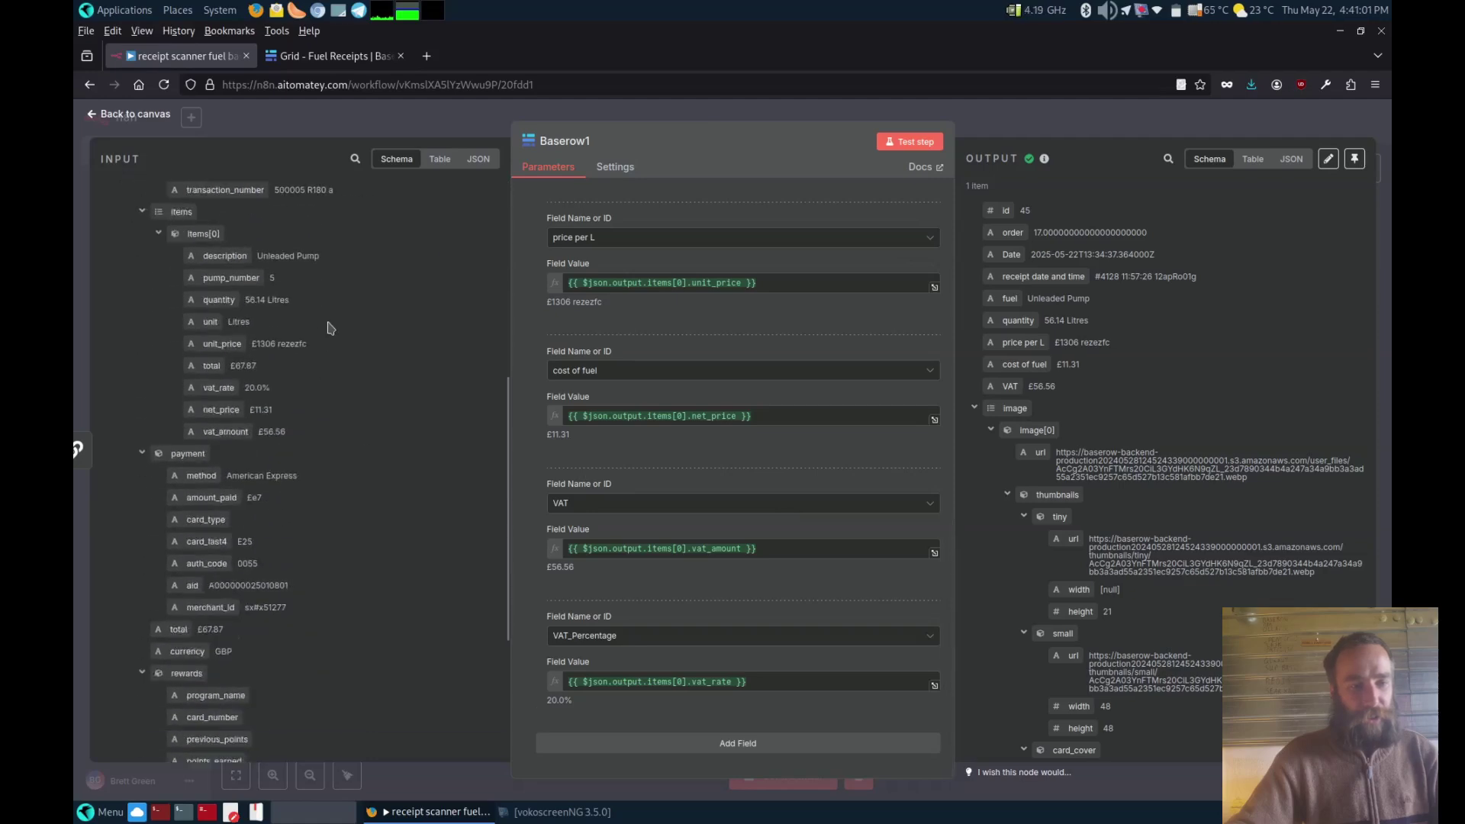
{"action": "scroll", "coordinate": [330, 328], "scroll_direction": "up", "scroll_amount": 10}
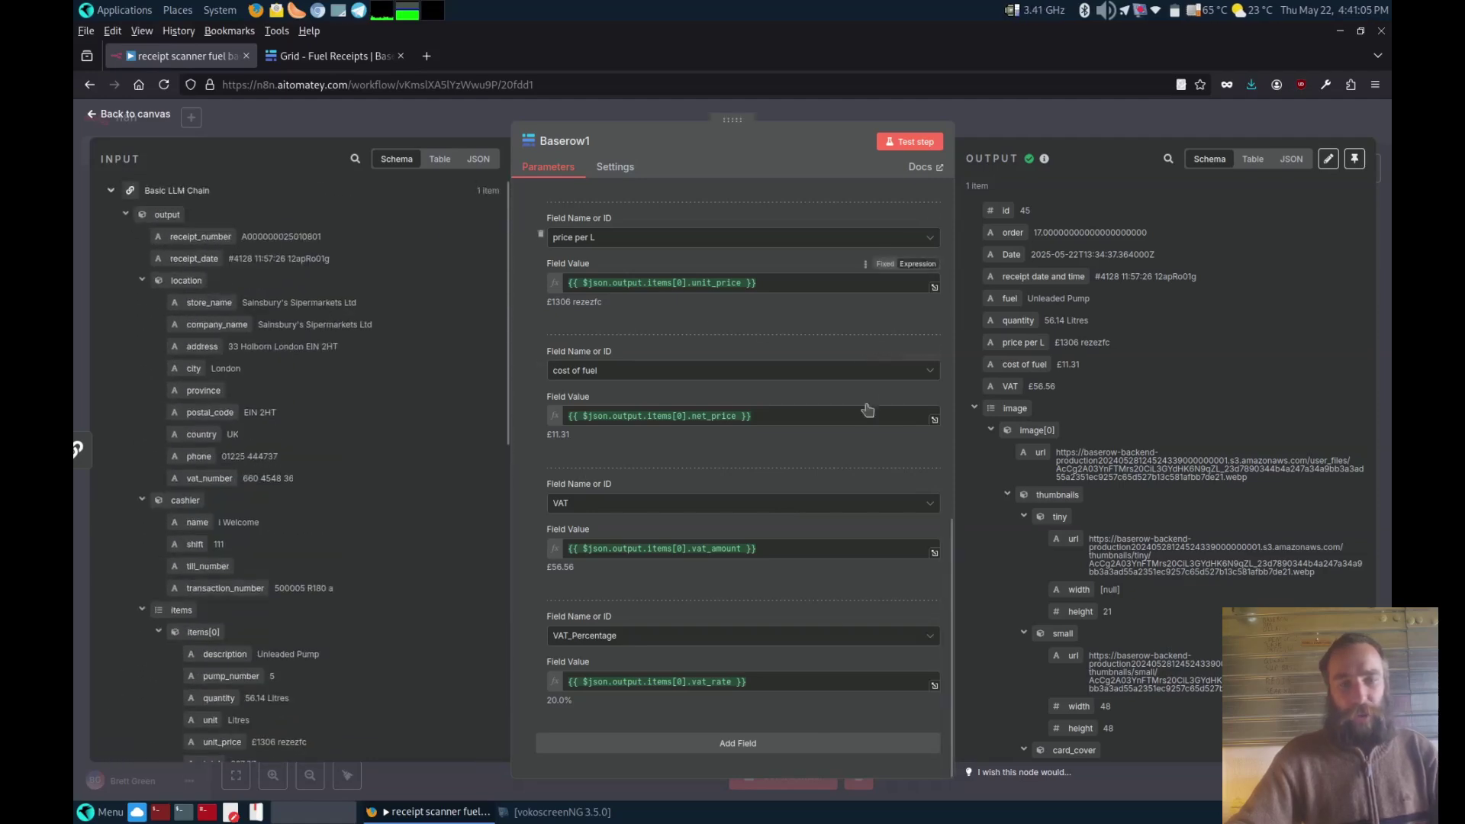
{"action": "left_click", "coordinate": [1063, 125]}
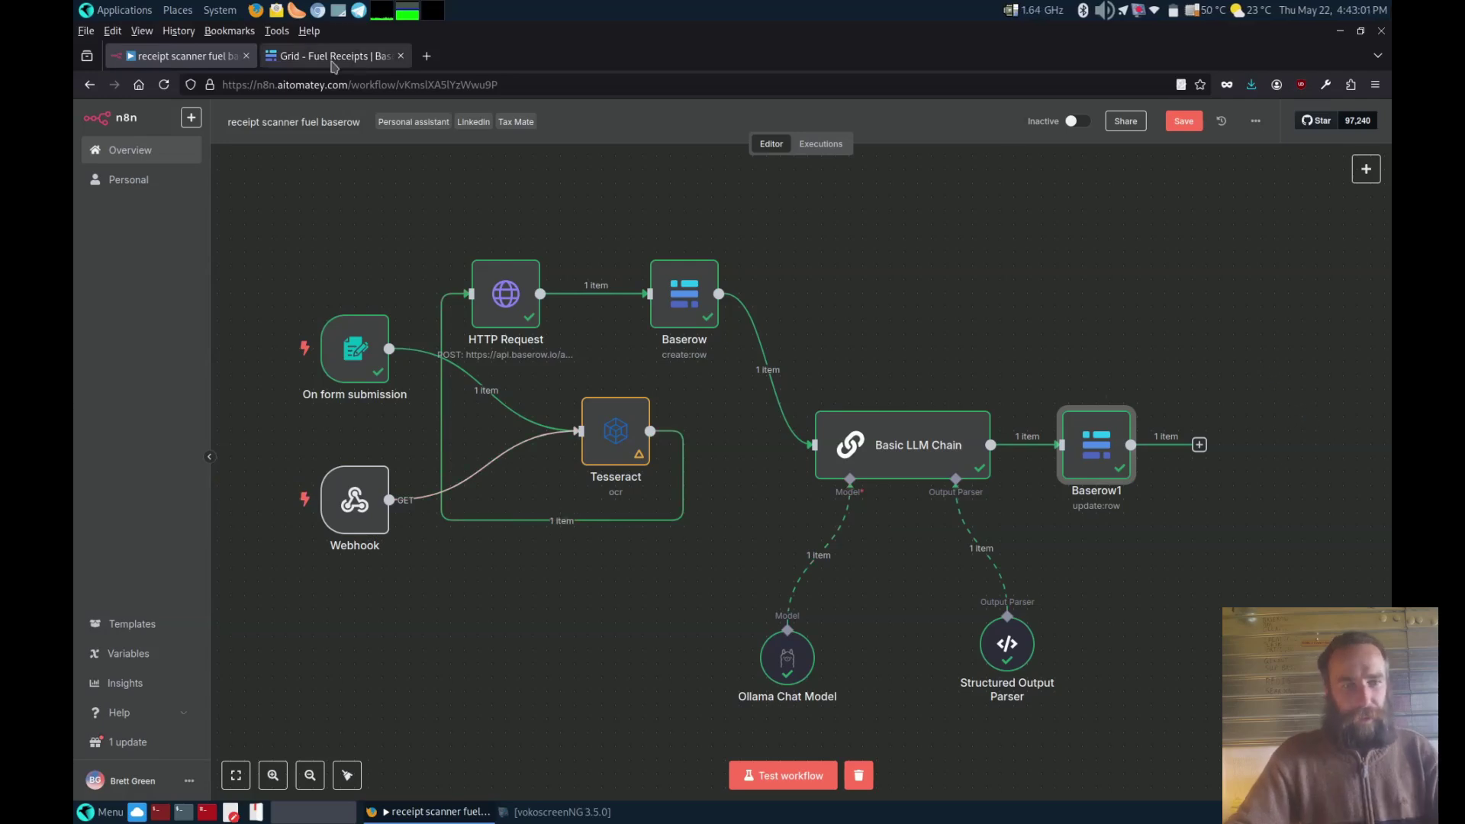
- Switch to the Baserow Fuel Receipts grid, view the receipt image in the last row, and check that row's remaining columns
{"action": "left_click", "coordinate": [332, 61]}
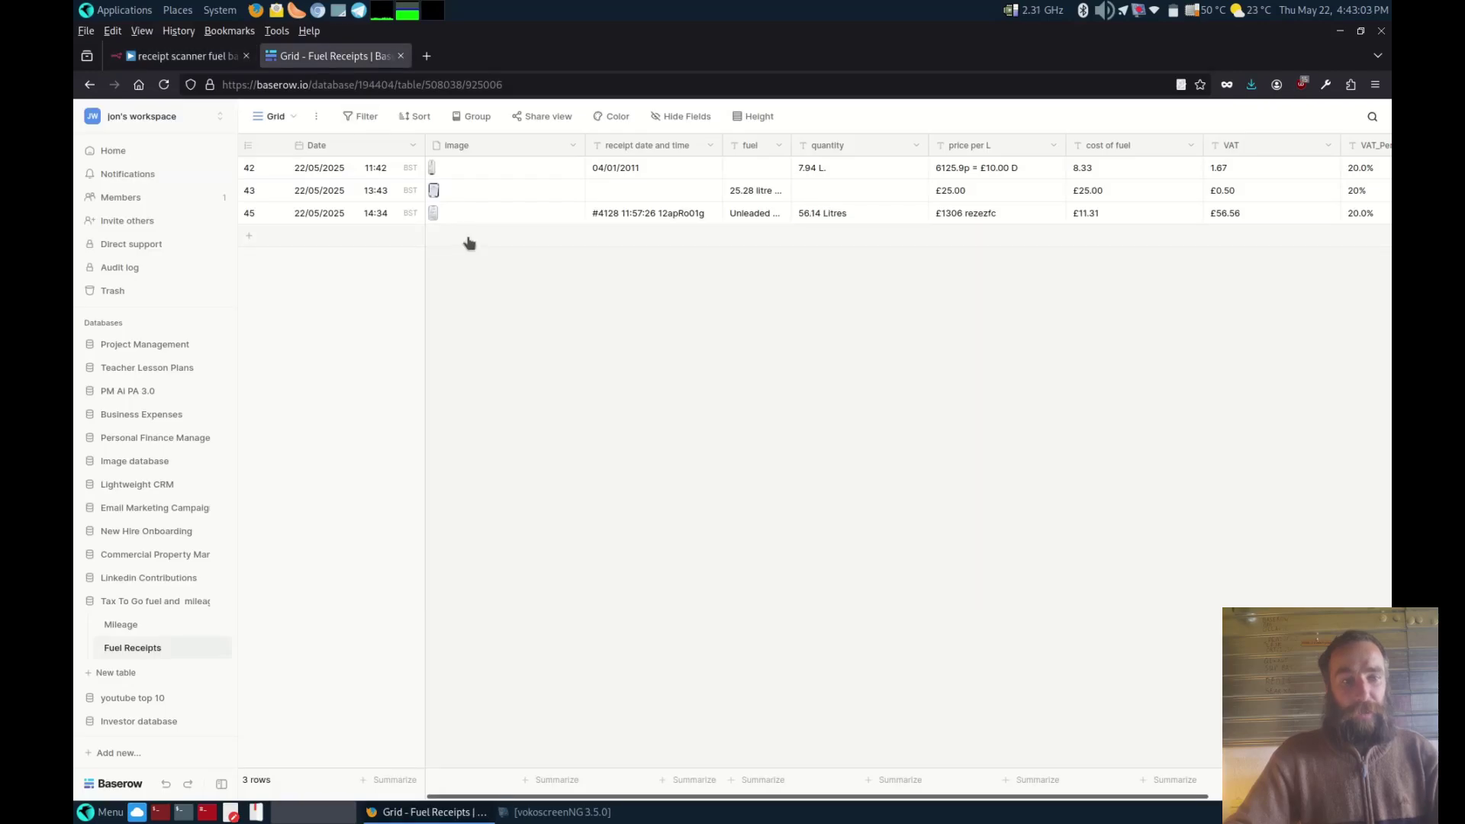
{"action": "left_click", "coordinate": [433, 217]}
{"action": "left_click", "coordinate": [432, 215]}
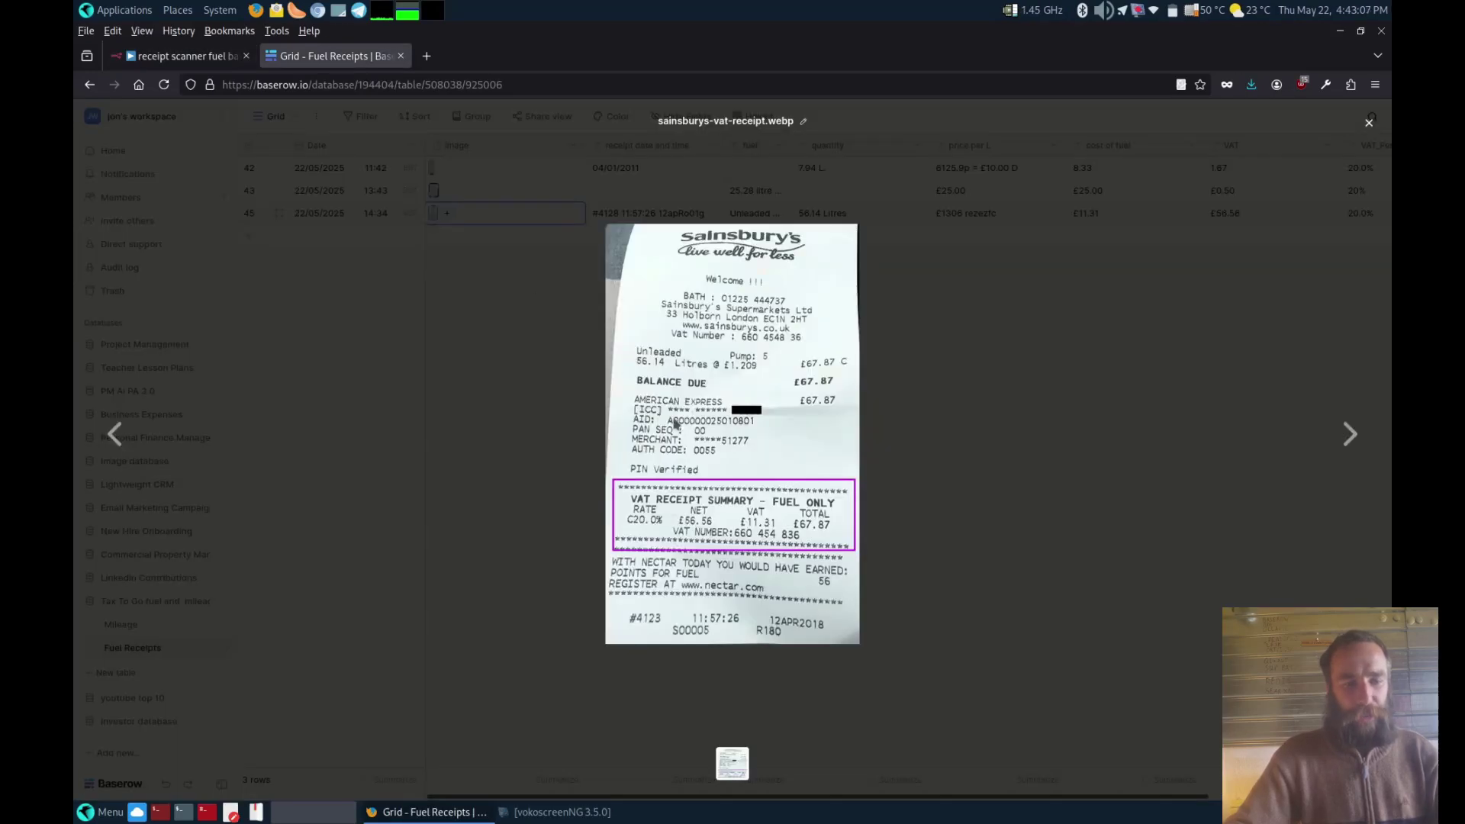
{"action": "left_click", "coordinate": [513, 419]}
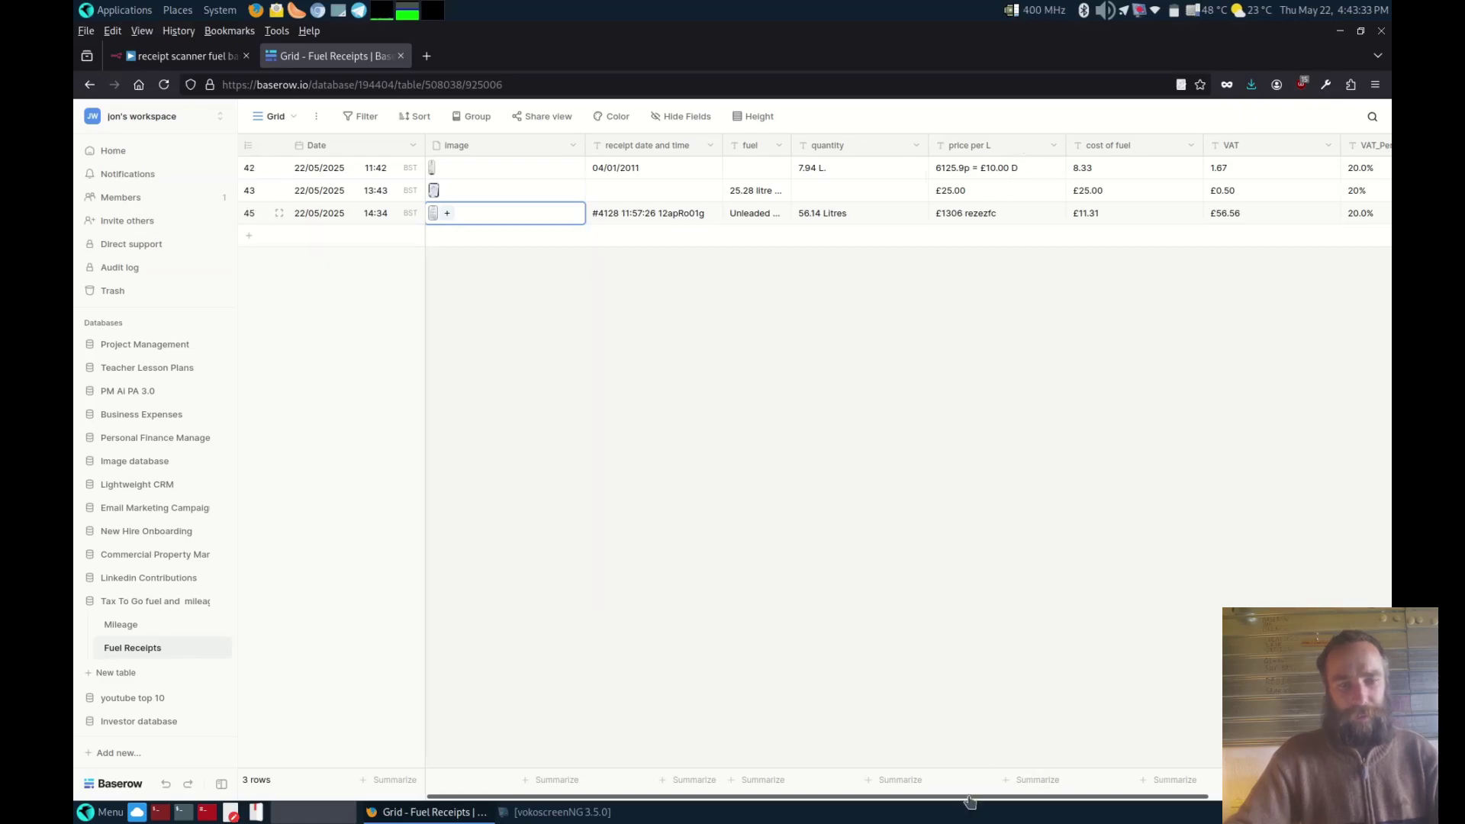
{"action": "left_click_drag", "start_coordinate": [966, 797], "coordinate": [1207, 785]}
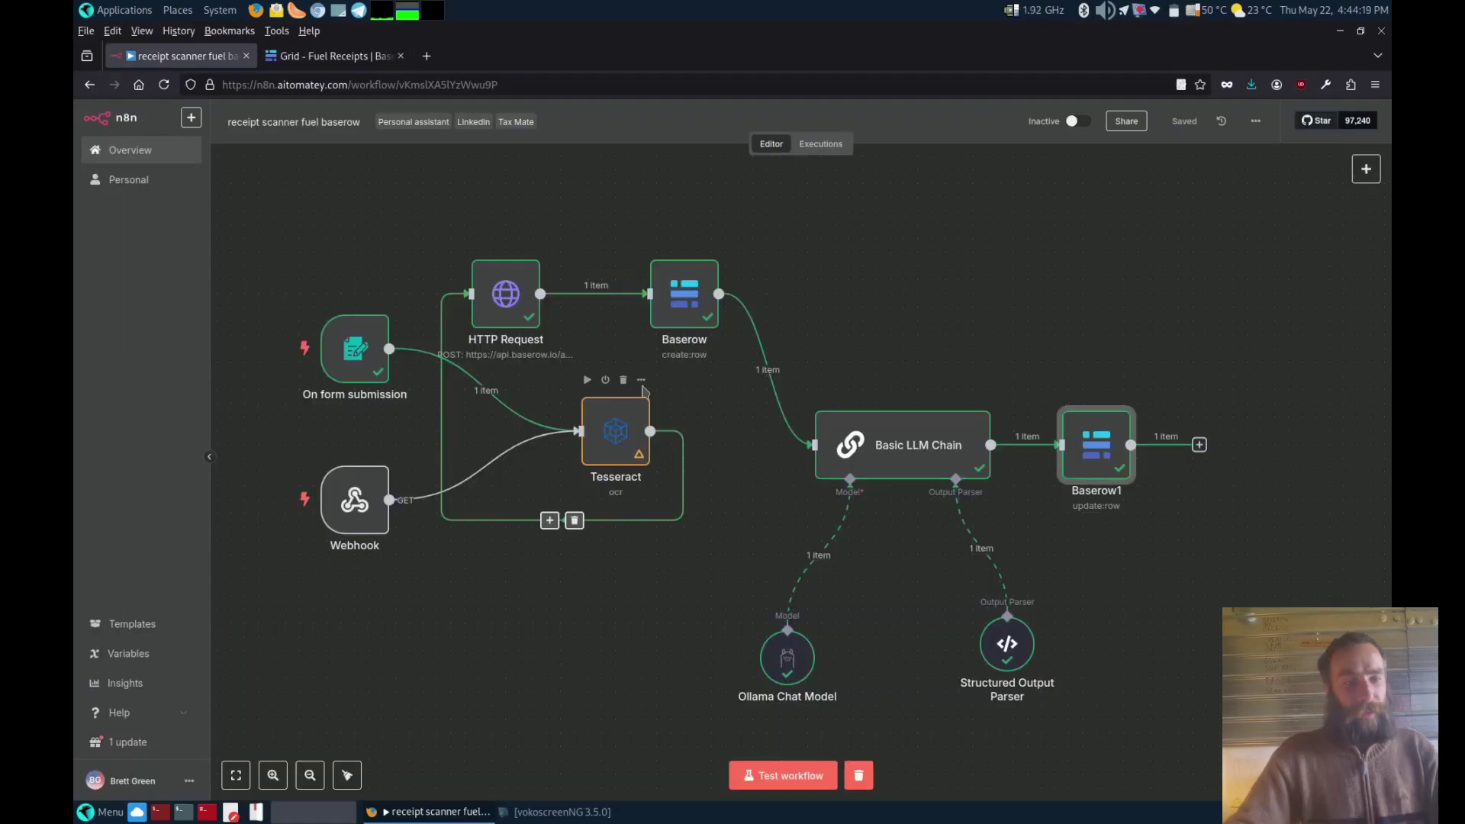
- Review the Tesseract node's text extraction settings and its input and output image, then return to the workflow canvas
{"action": "left_click", "coordinate": [602, 434]}
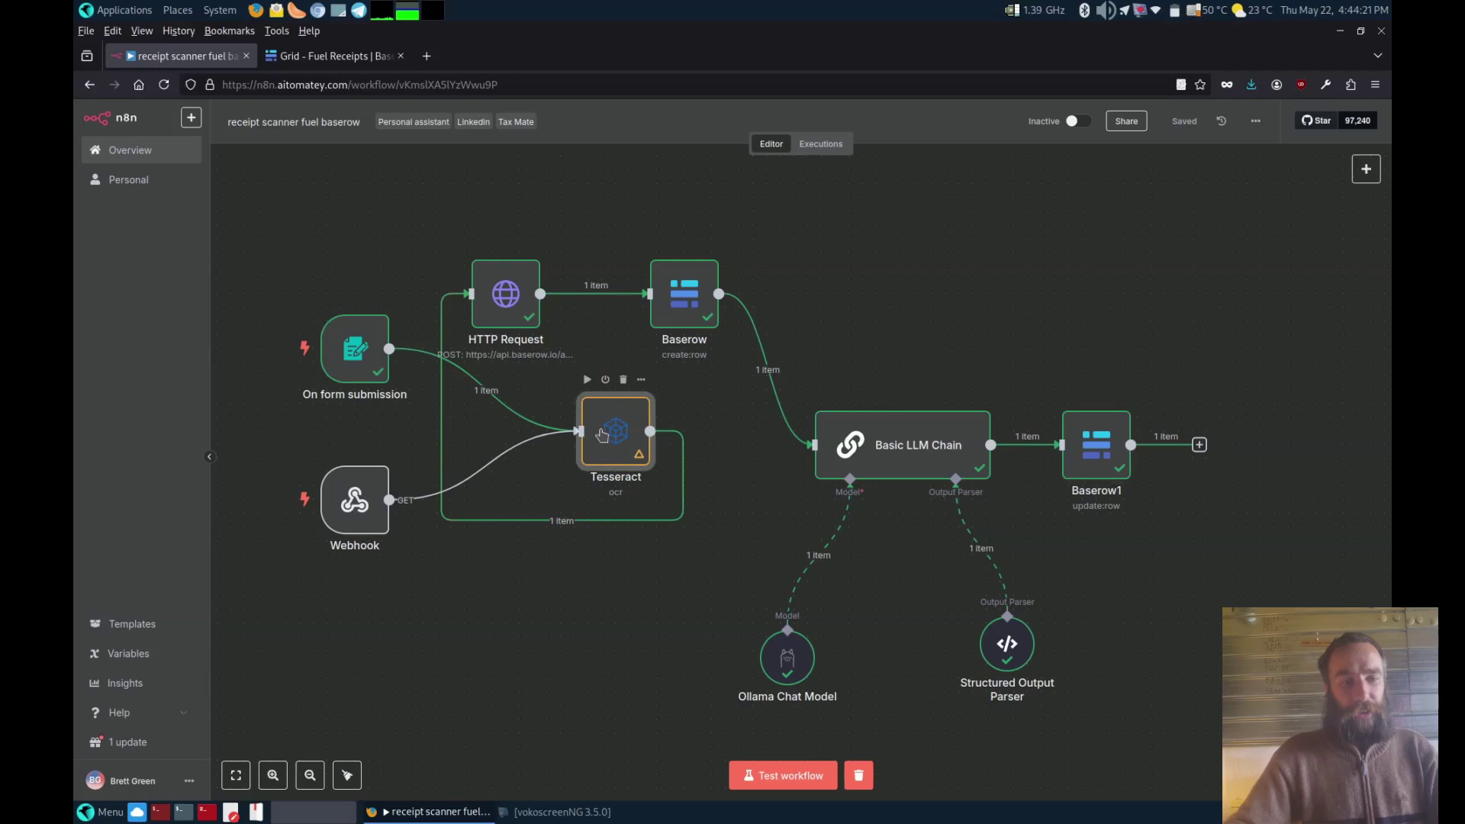
{"action": "double_click", "coordinate": [602, 435]}
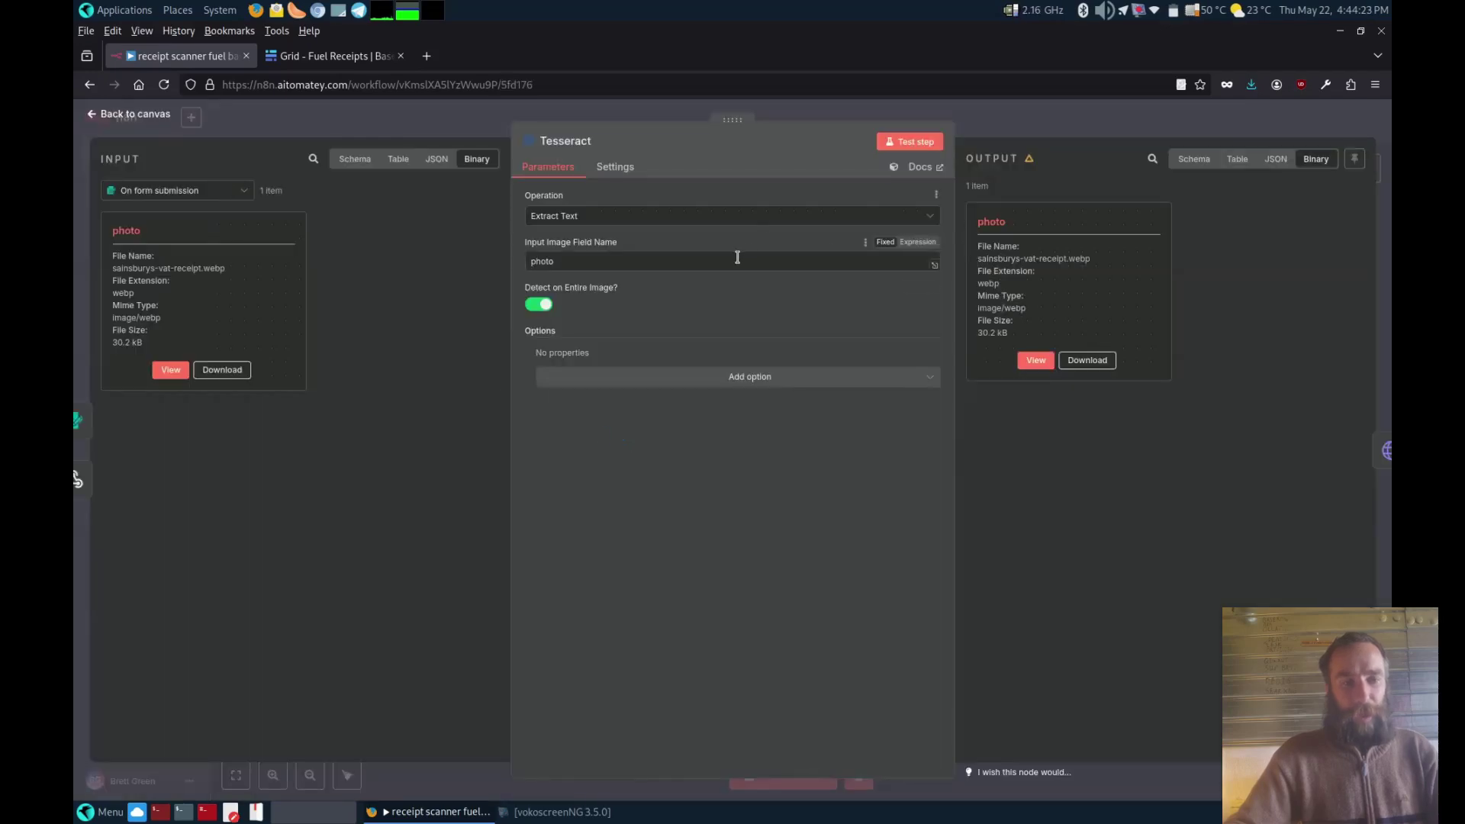
{"action": "left_click", "coordinate": [1011, 122]}
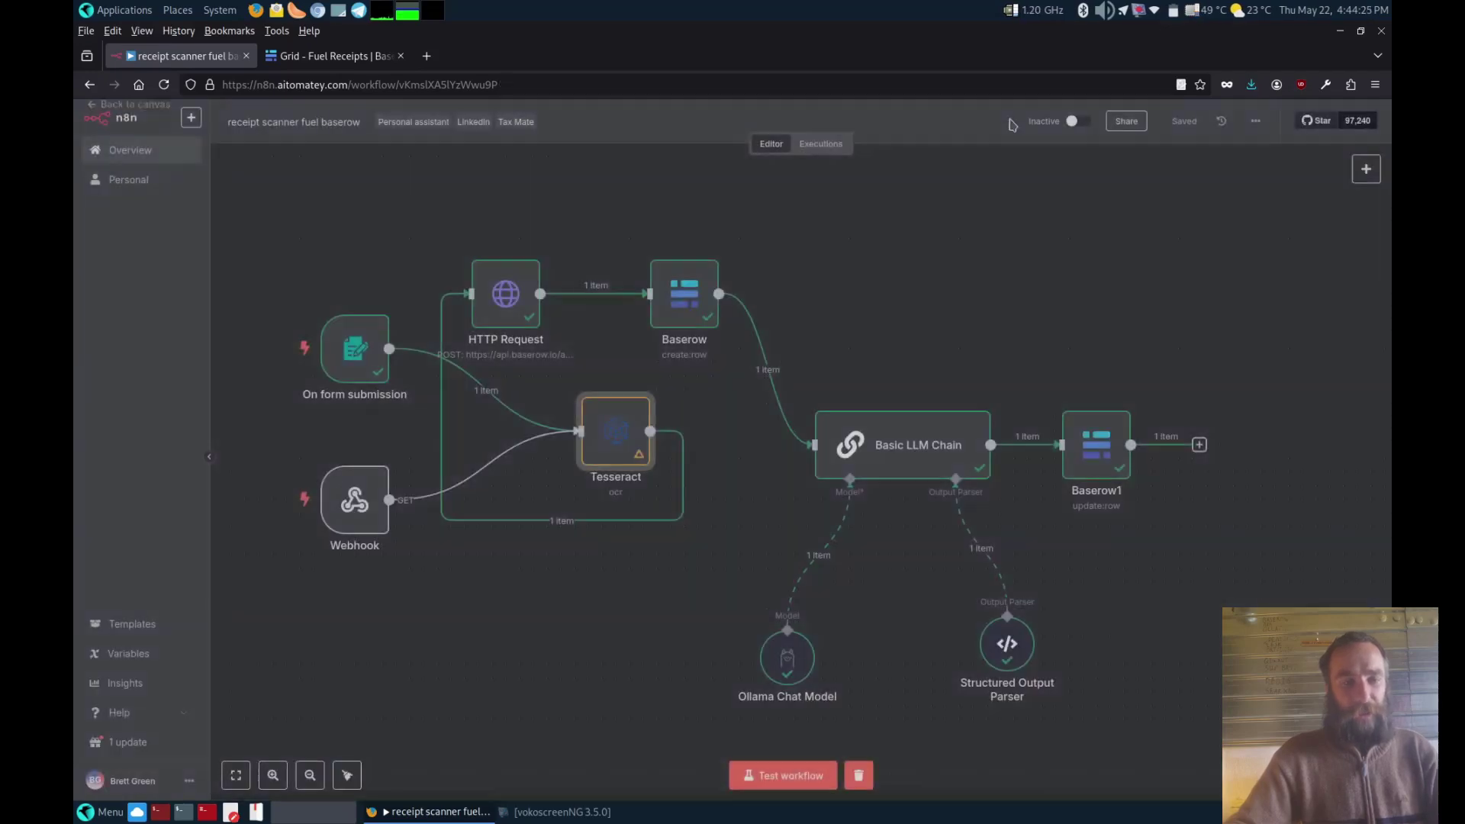
{"action": "mouse_move", "coordinate": [643, 467]}
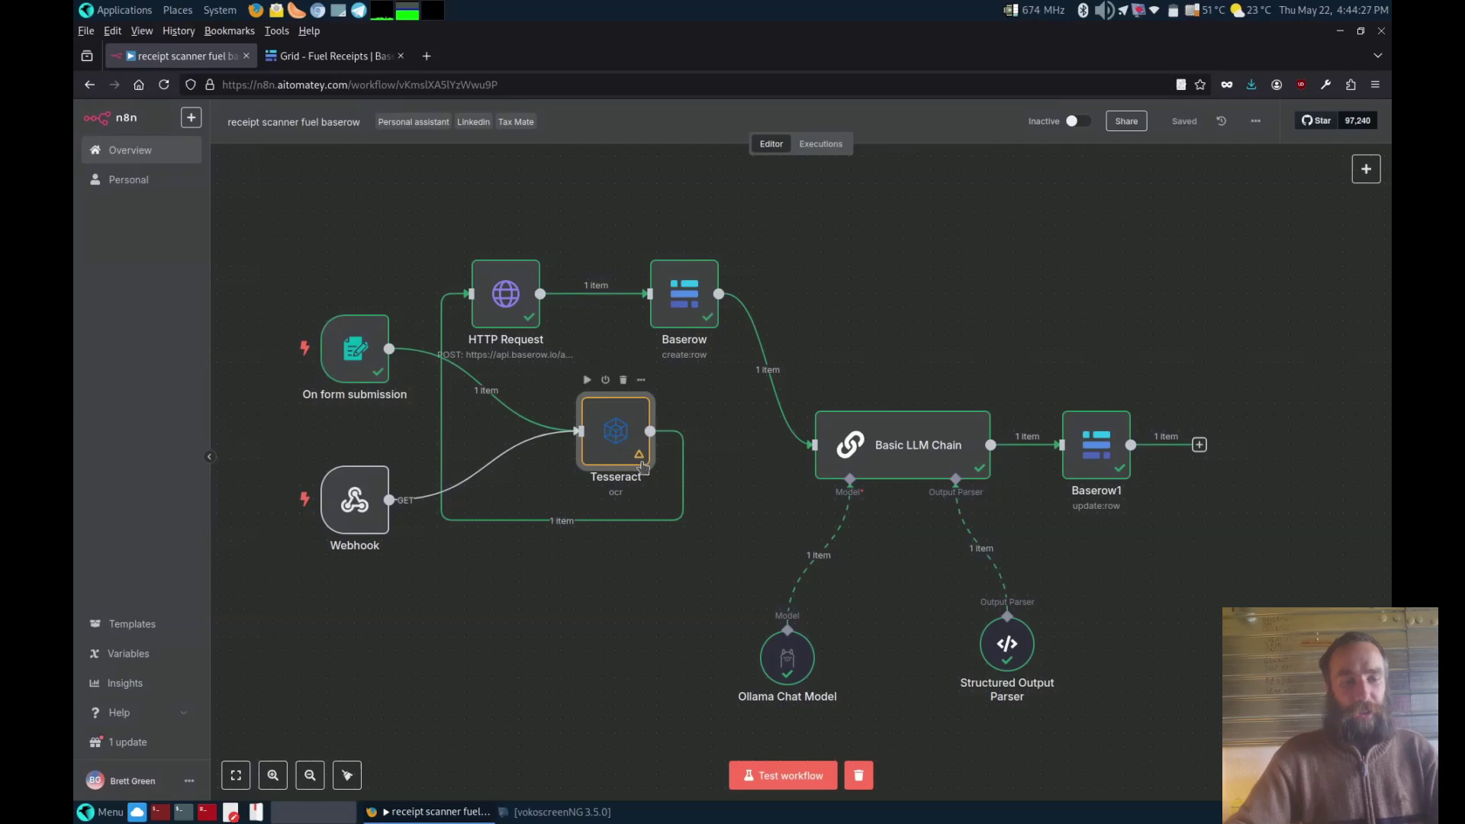